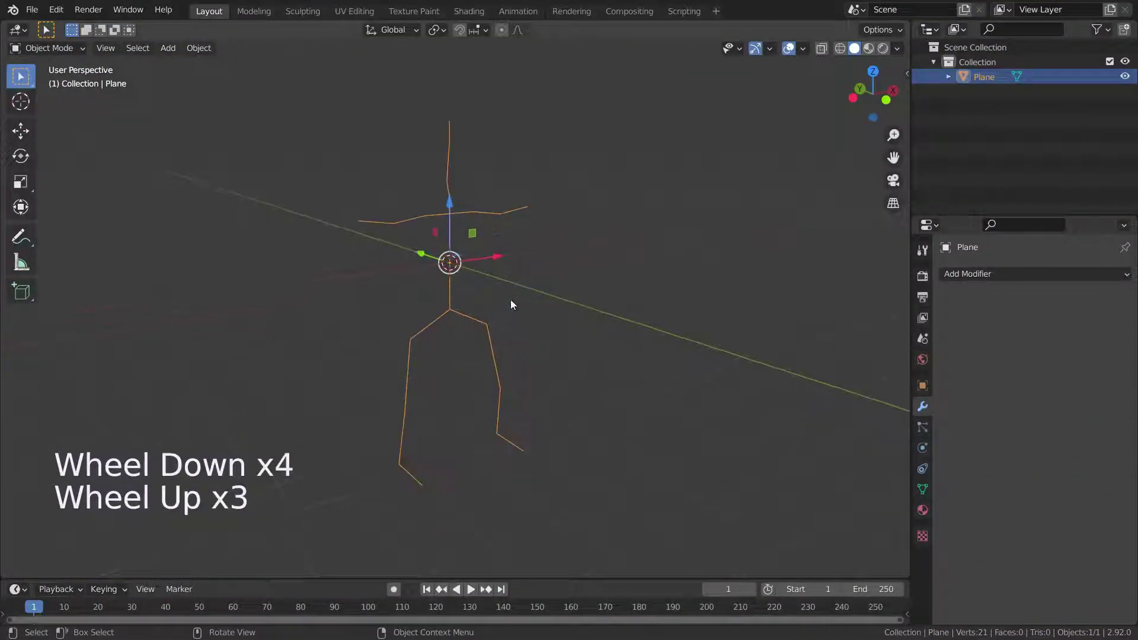
# Step: Add a Skin modifier to the stick figure for a blocky body
pyautogui.moveTo(510, 300); pyautogui.dragTo(484, 305, button='middle')
pyautogui.click(956, 275)
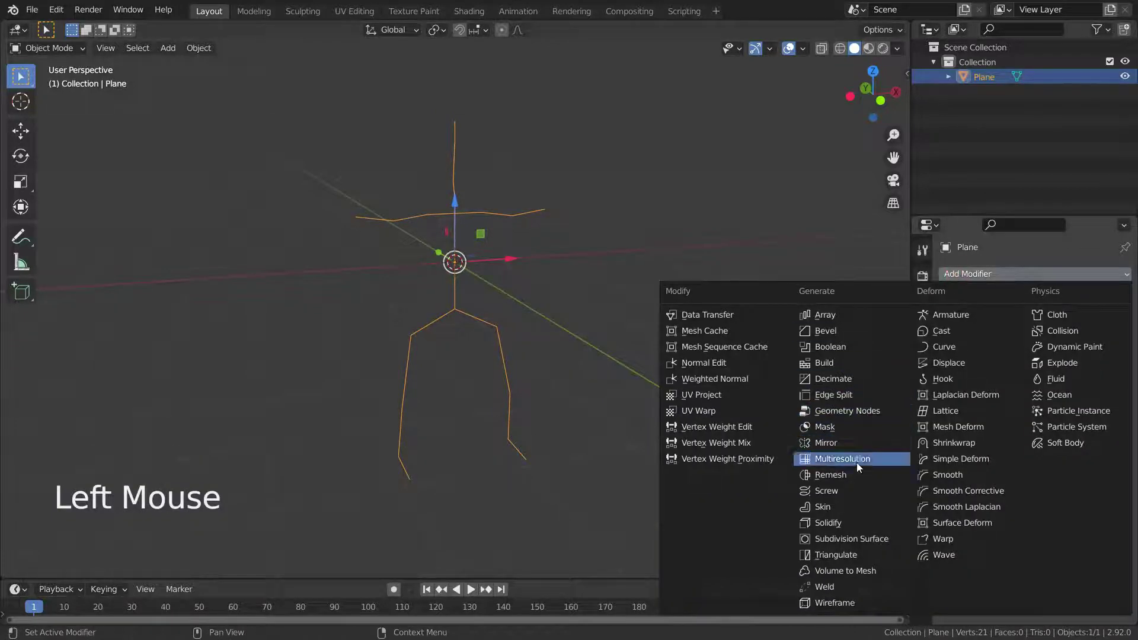
pyautogui.click(852, 507)
pyautogui.scroll(2, 499, 307)
pyautogui.moveTo(499, 307)
pyautogui.mouseDown(button='middle')
pyautogui.moveTo(136, 268)
pyautogui.moveTo(498, 274)
pyautogui.moveTo(518, 304)
pyautogui.mouseUp(button='middle')
# Step: Rotate the forearm bone to raise the arm
pyautogui.scroll(-2, 518, 302)
pyautogui.scroll(2, 521, 302)
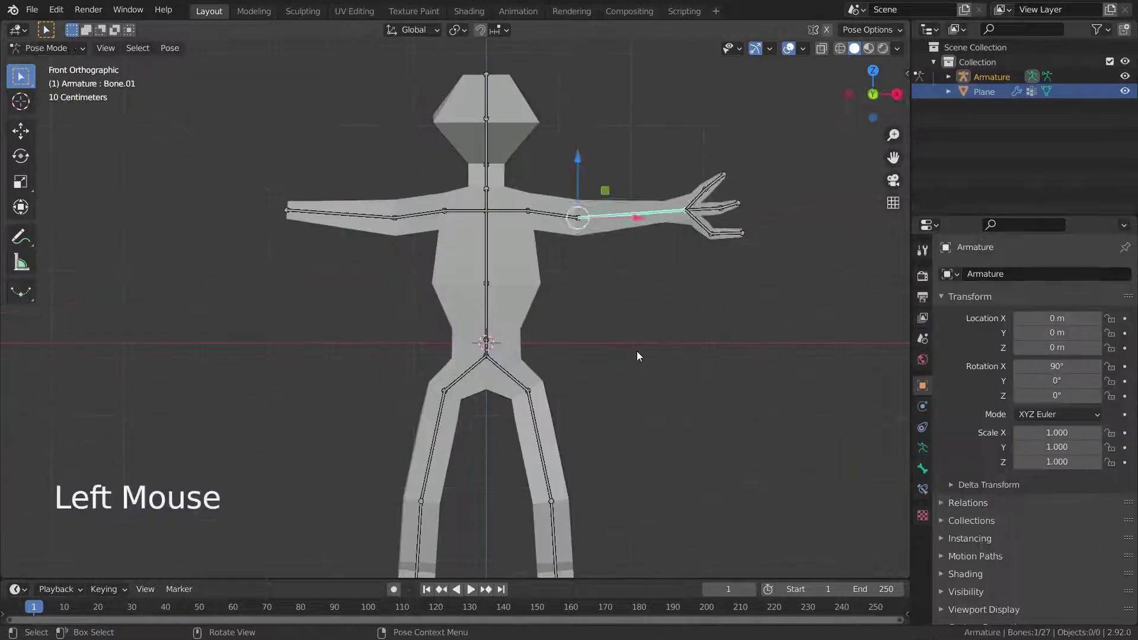
pyautogui.press('r')
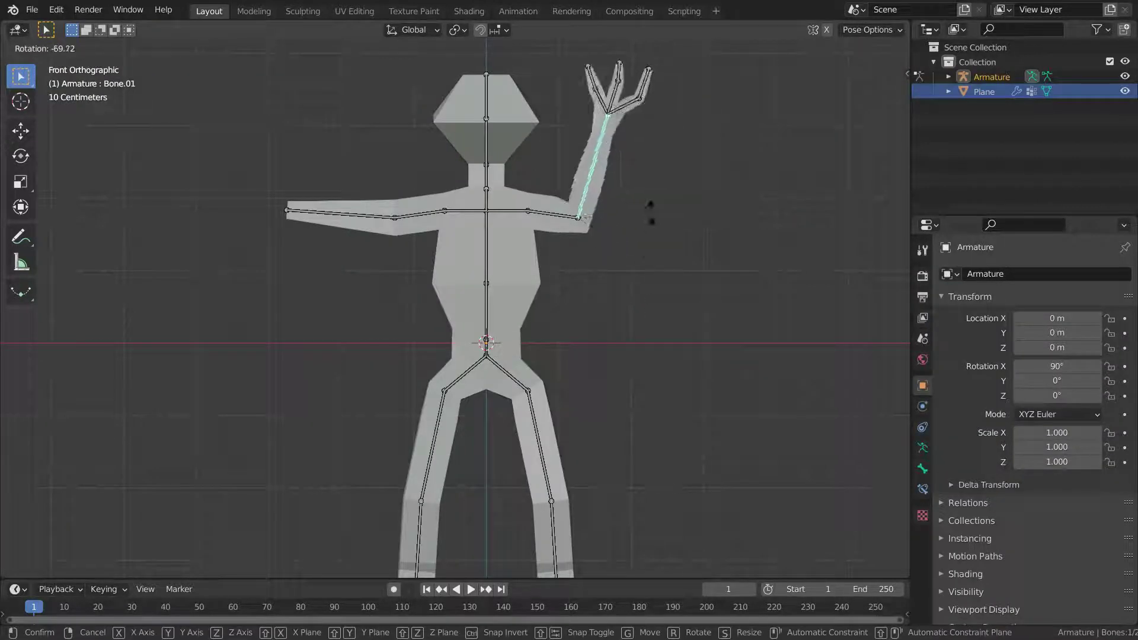
pyautogui.click(682, 308)
# Step: Select the shin bone and rotate it to bend the lower leg
pyautogui.scroll(-3, 623, 308)
pyautogui.scroll(3, 623, 474)
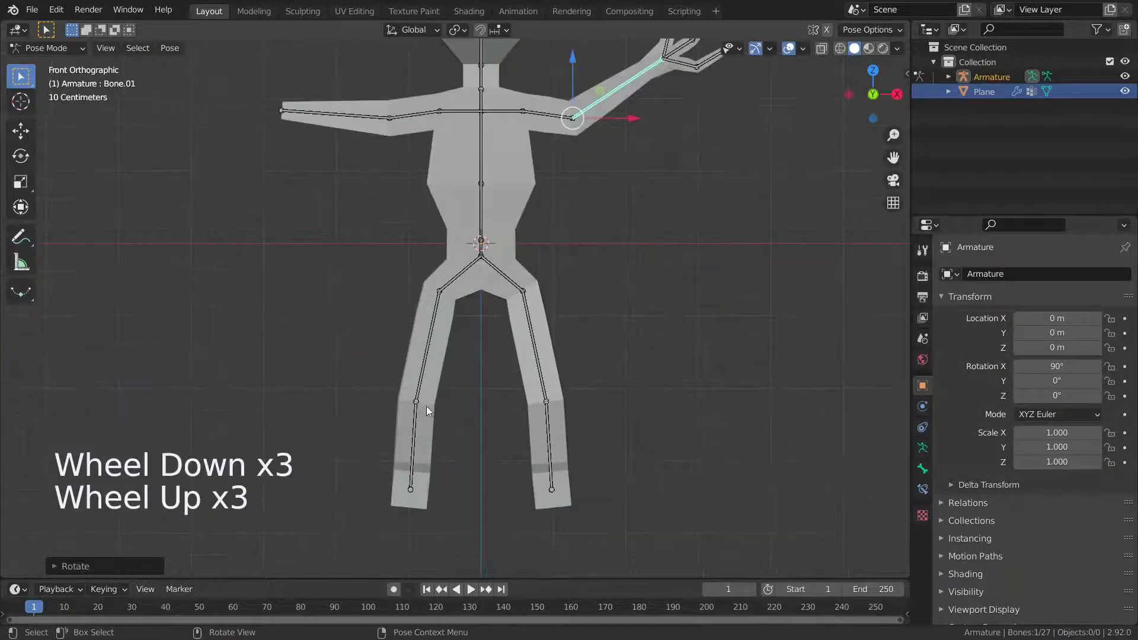
pyautogui.moveTo(427, 409); pyautogui.dragTo(498, 451, button='middle')
pyautogui.click(500, 454)
pyautogui.press('r')
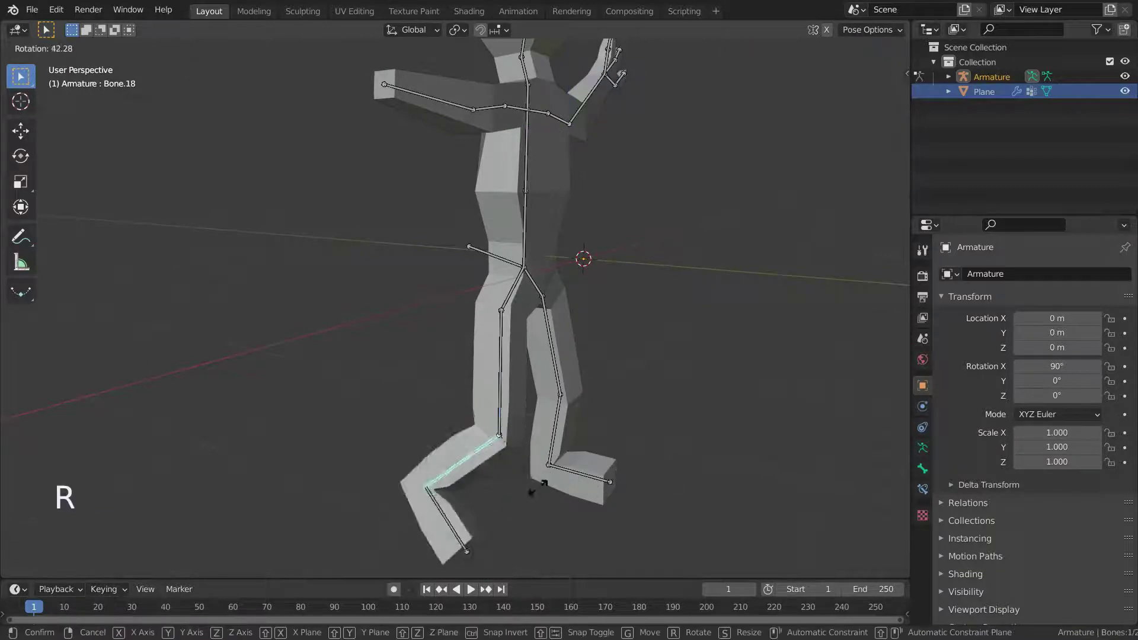
pyautogui.click(521, 487)
pyautogui.moveTo(619, 422); pyautogui.dragTo(482, 313, button='middle')
# Step: Select the thigh bone and rotate it into a mid-stride pose
pyautogui.scroll(-4, 510, 323)
pyautogui.scroll(3, 510, 323)
pyautogui.click(530, 323)
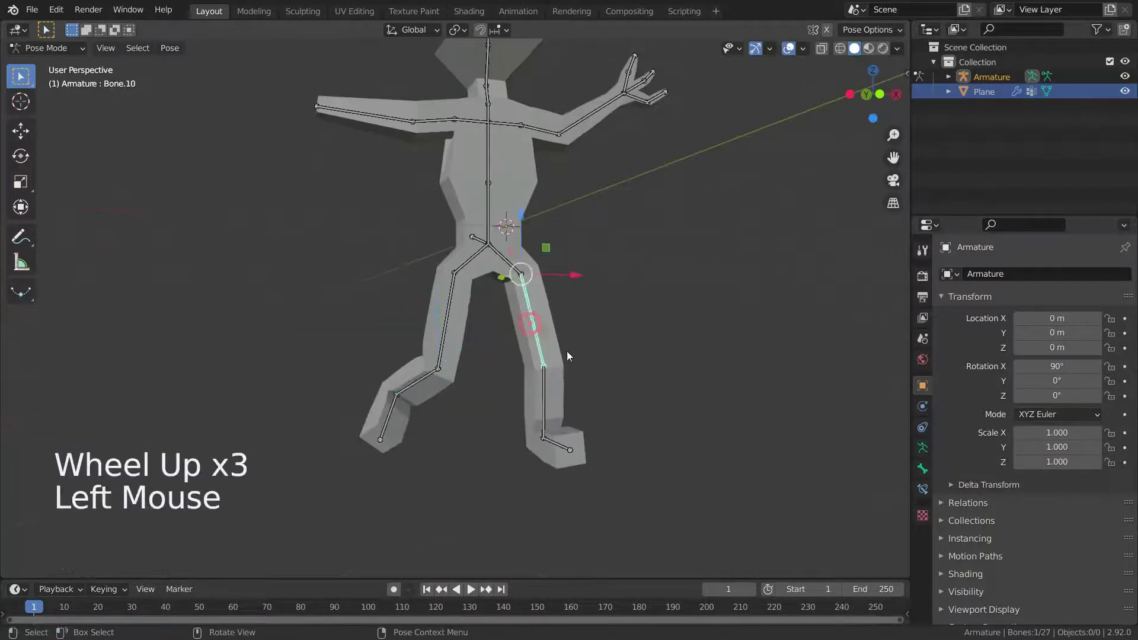
pyautogui.moveTo(606, 443); pyautogui.dragTo(677, 429, button='middle')
pyautogui.press('r')
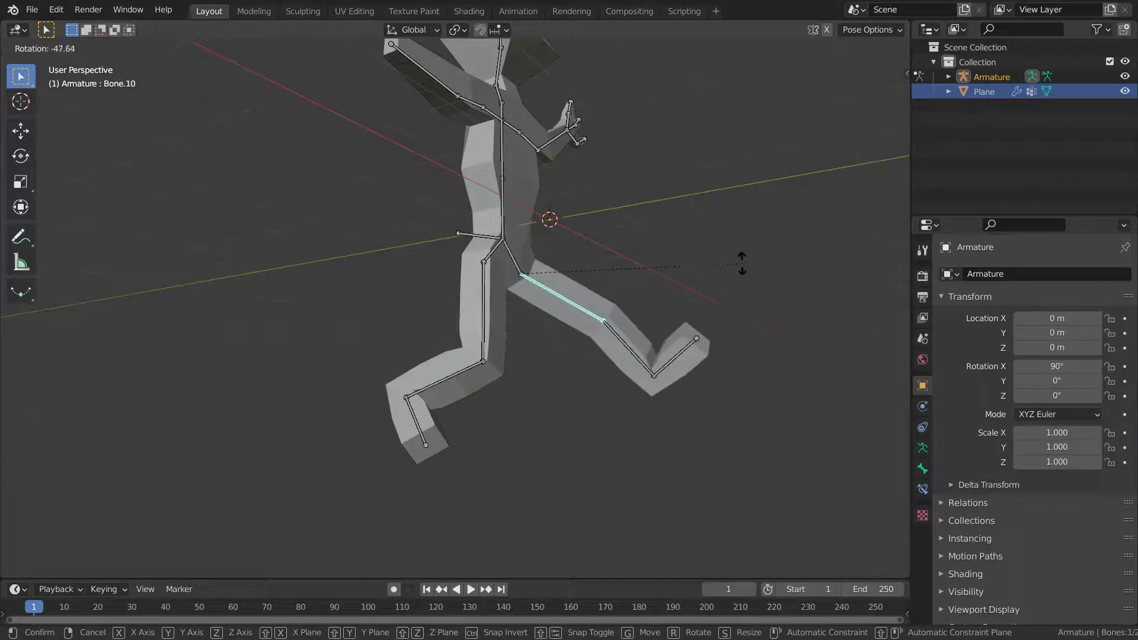
pyautogui.click(741, 264)
pyautogui.moveTo(741, 263); pyautogui.dragTo(673, 312, button='middle')
pyautogui.scroll(-4, 573, 407)
pyautogui.scroll(4, 574, 406)
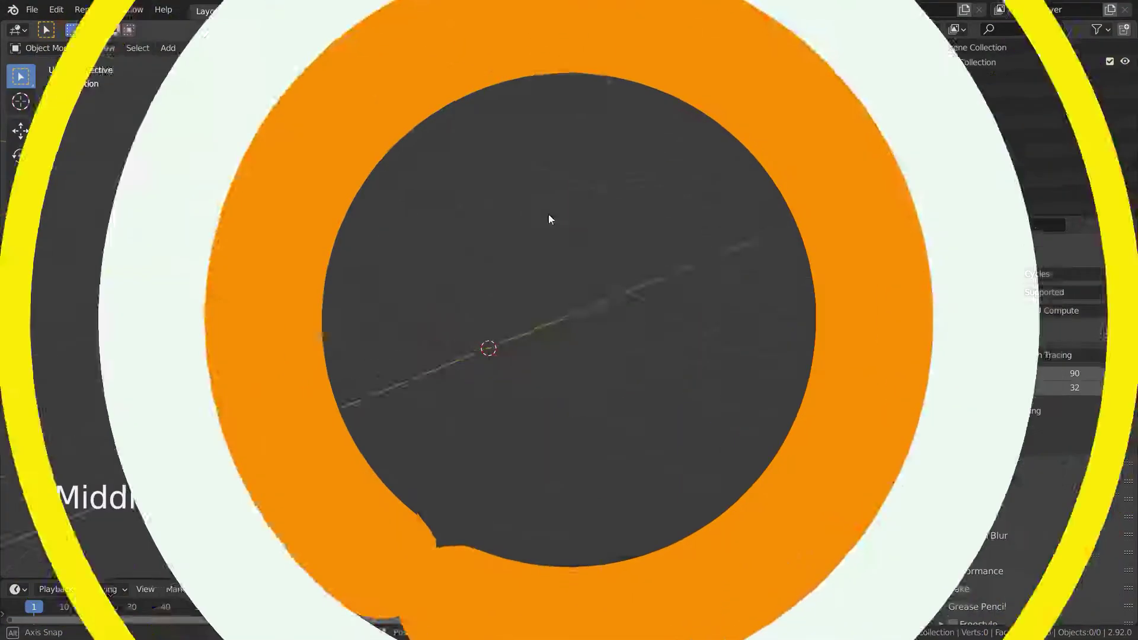
# Step: In front view, add a plane rotated 90 degrees about X to face the camera
pyautogui.press('KP_1')
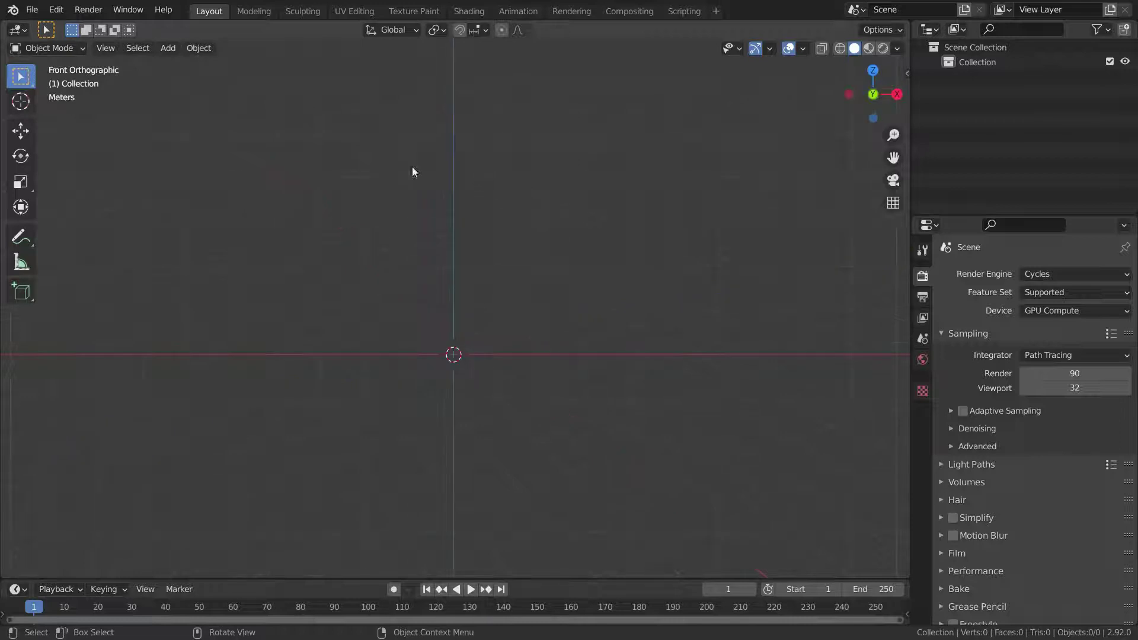
pyautogui.hotkey('shift', 'a')
pyautogui.click(437, 97)
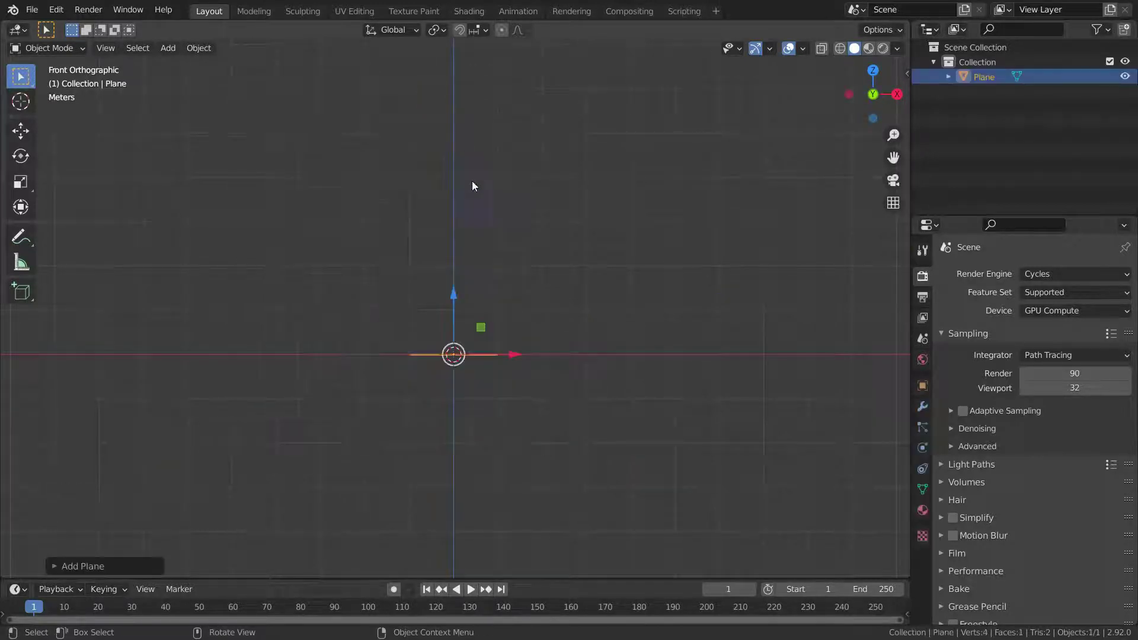
pyautogui.write('r')
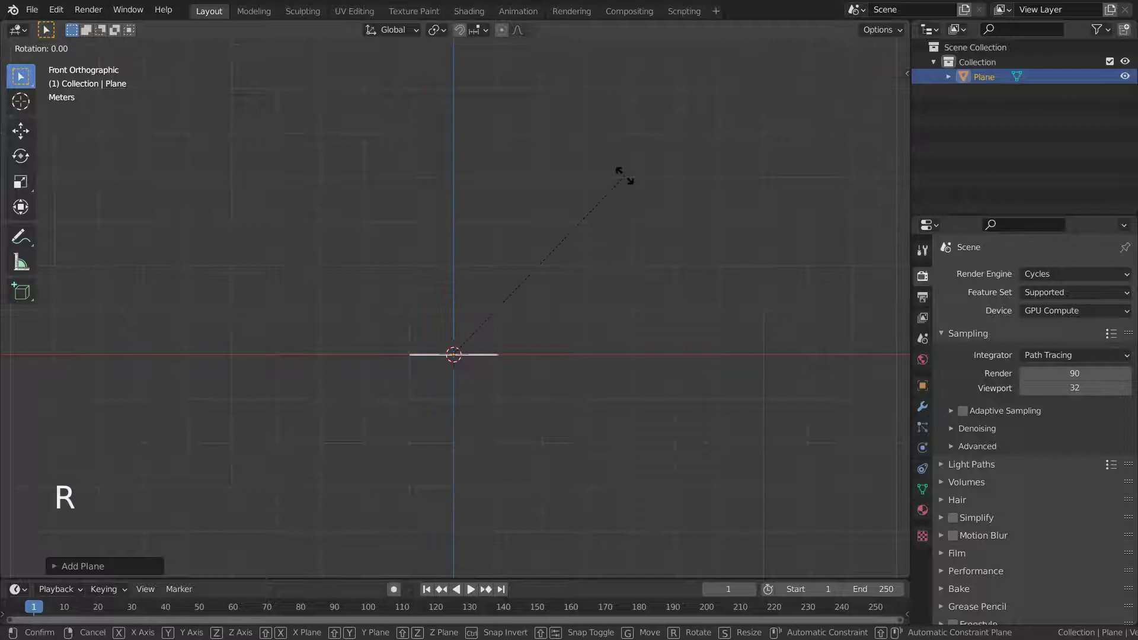
pyautogui.write('x90')
pyautogui.press('Return')
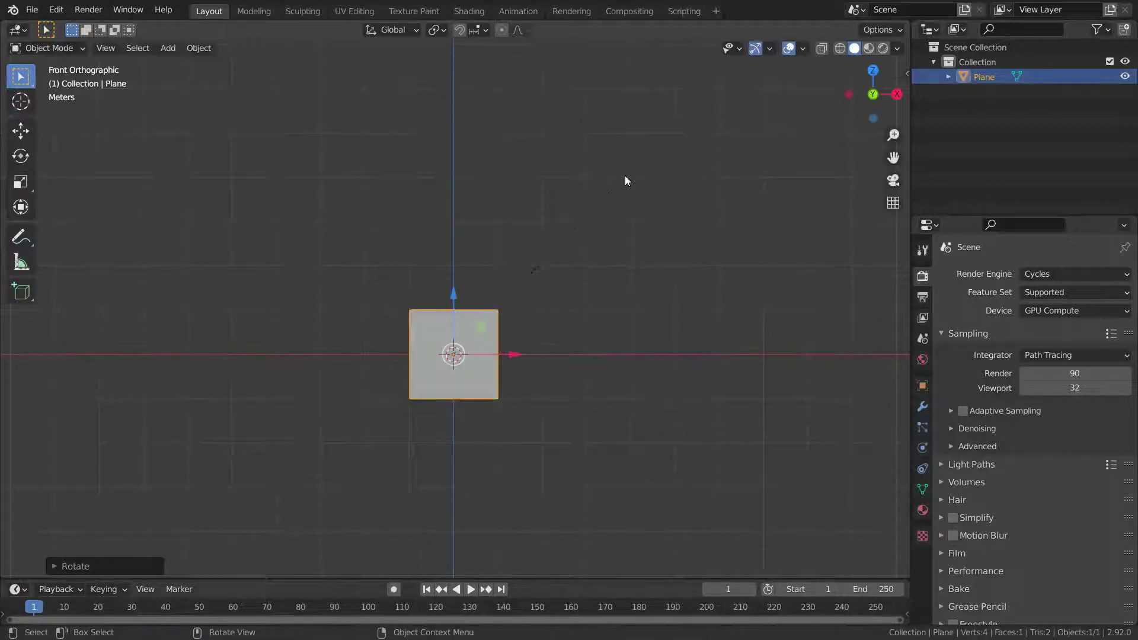
pyautogui.scroll(6, 460, 373)
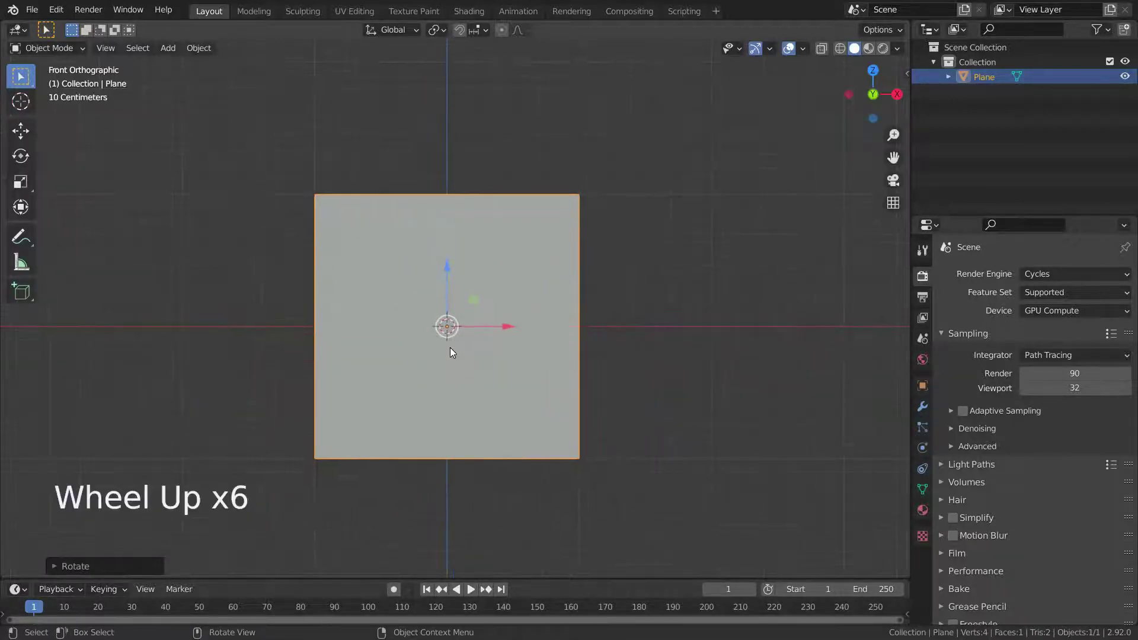
# Step: In Edit Mode, loop-cut the plane vertically down its middle
pyautogui.press('Tab')
pyautogui.moveTo(239, 140); pyautogui.dragTo(344, 310)
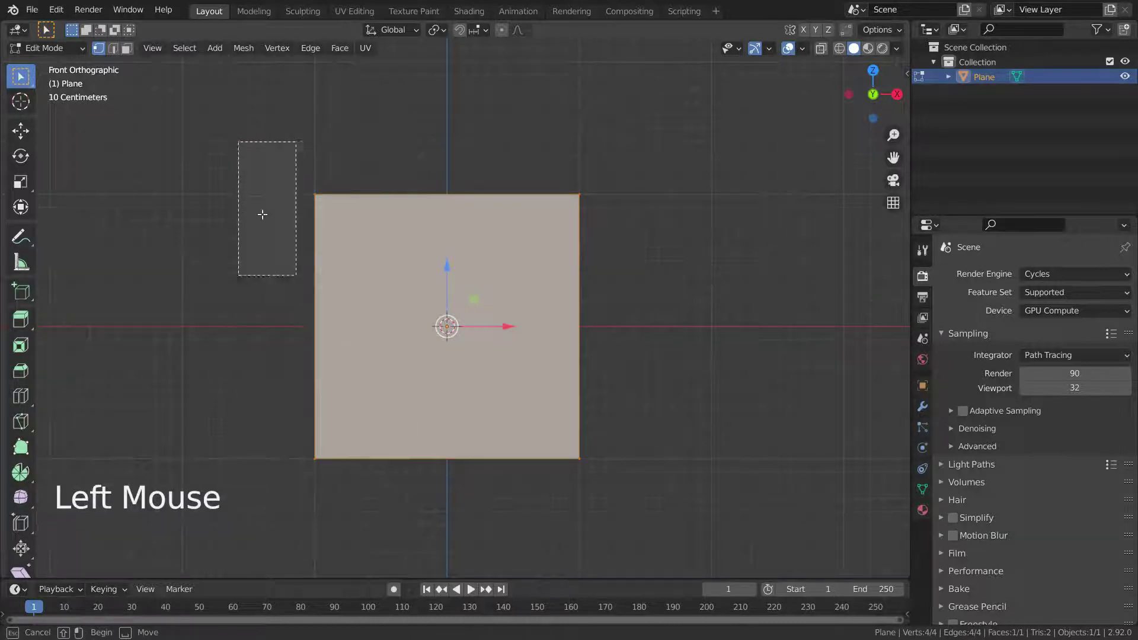
pyautogui.hotkey('ctrl', 'r')
pyautogui.click(428, 208)
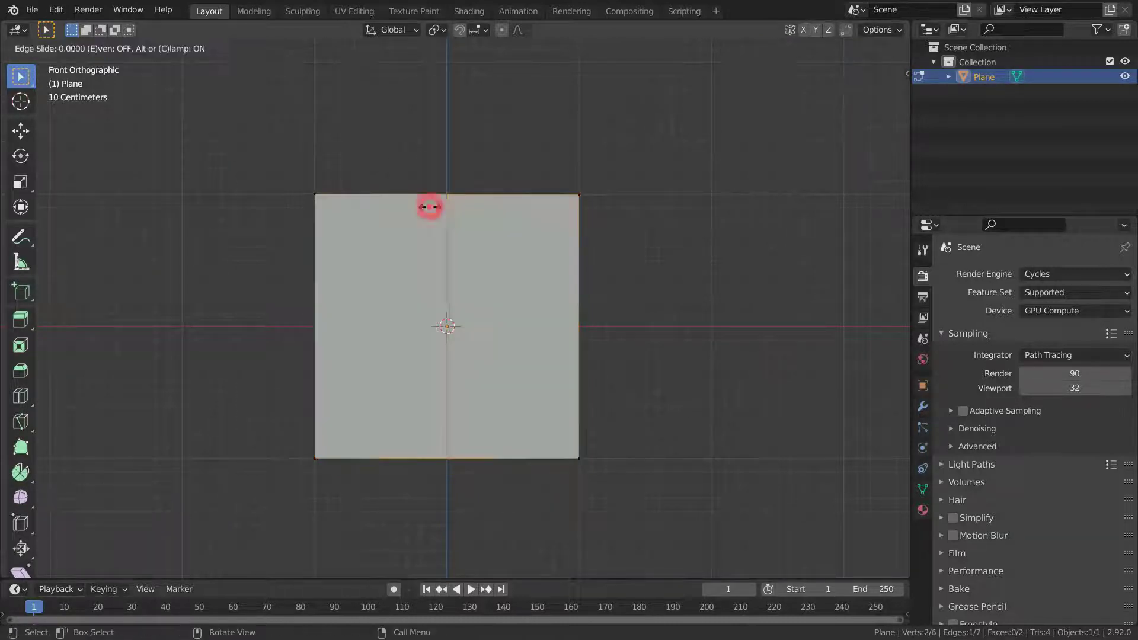
pyautogui.click(431, 207)
# Step: Delete the left and right edge vertices, leaving only the centre edge
pyautogui.click(396, 157)
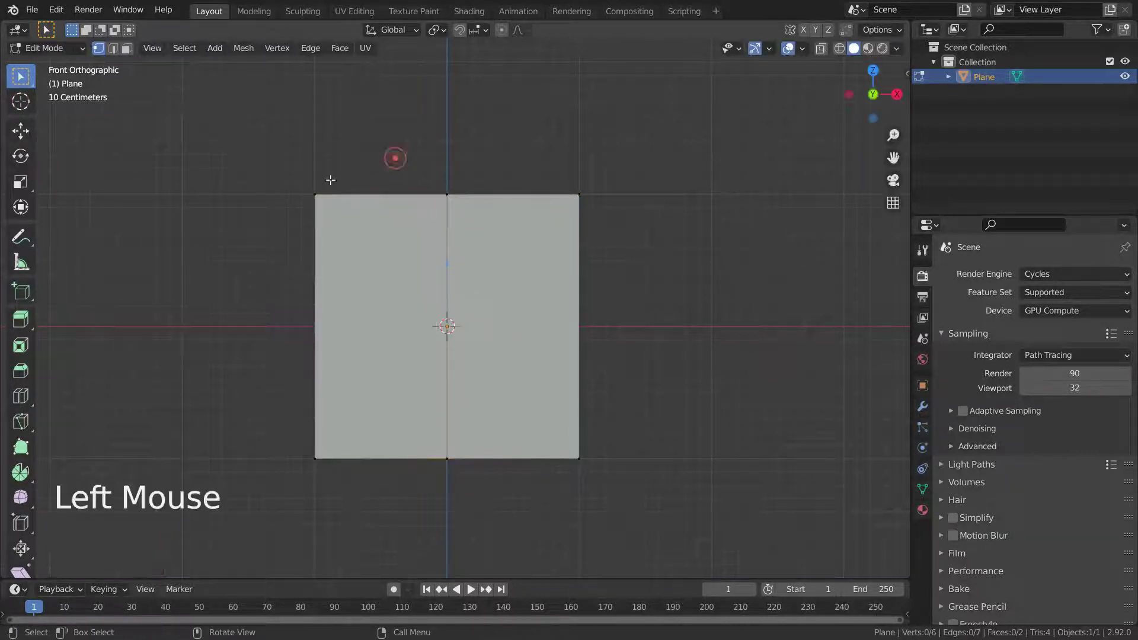
pyautogui.moveTo(280, 157); pyautogui.dragTo(381, 541)
pyautogui.keyDown('shift'); pyautogui.moveTo(532, 140); pyautogui.dragTo(628, 539); pyautogui.keyUp('shift')
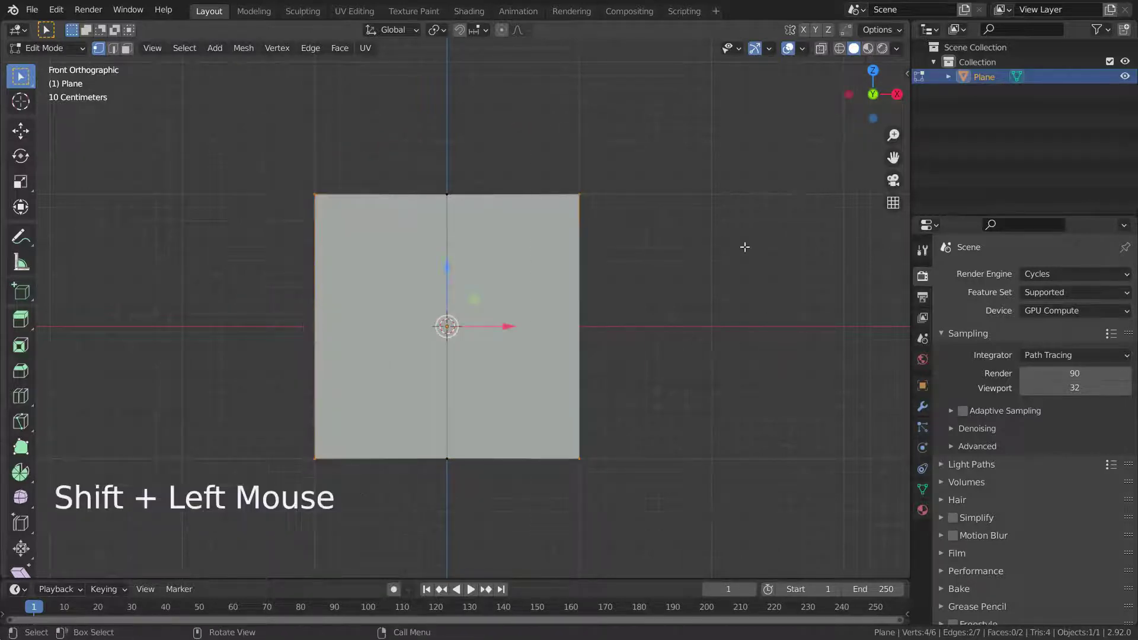
pyautogui.press('Delete')
pyautogui.click(744, 246)
pyautogui.scroll(-3, 498, 284)
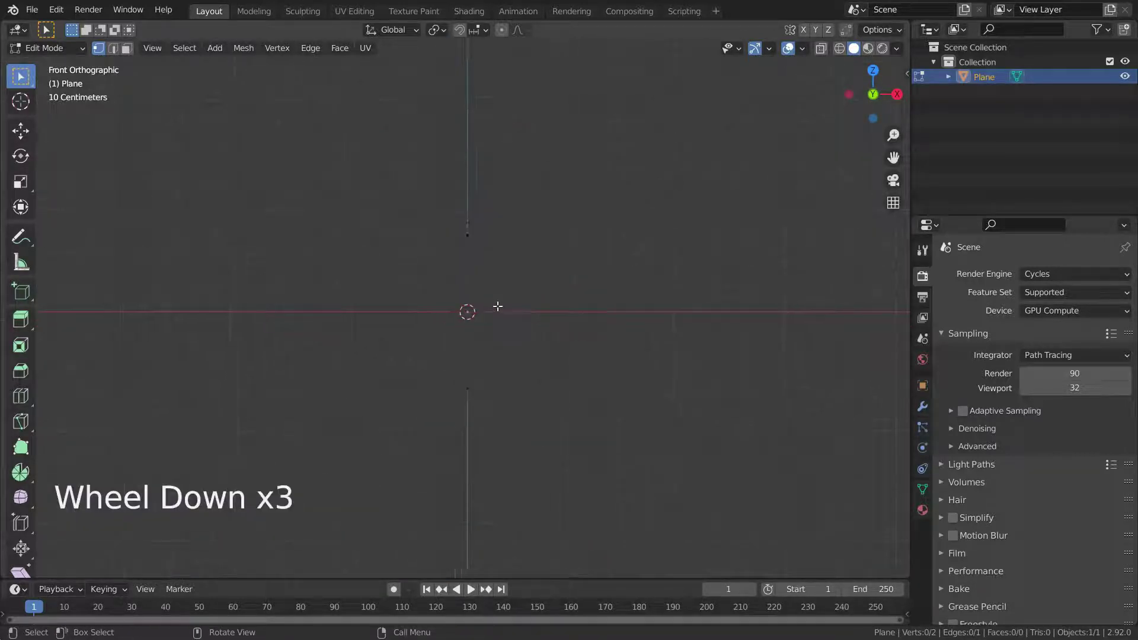
# Step: Add a Mirror modifier to the plane's centre edge
pyautogui.scroll(2, 498, 305)
pyautogui.moveTo(417, 158); pyautogui.dragTo(503, 528)
pyautogui.click(922, 406)
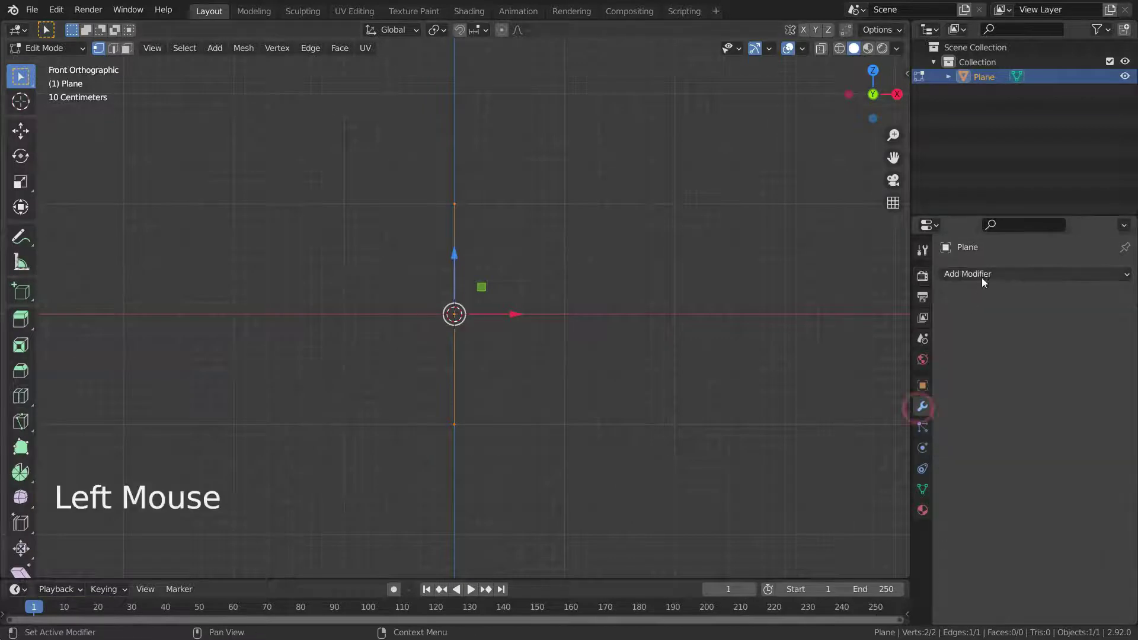
pyautogui.click(982, 277)
pyautogui.click(828, 411)
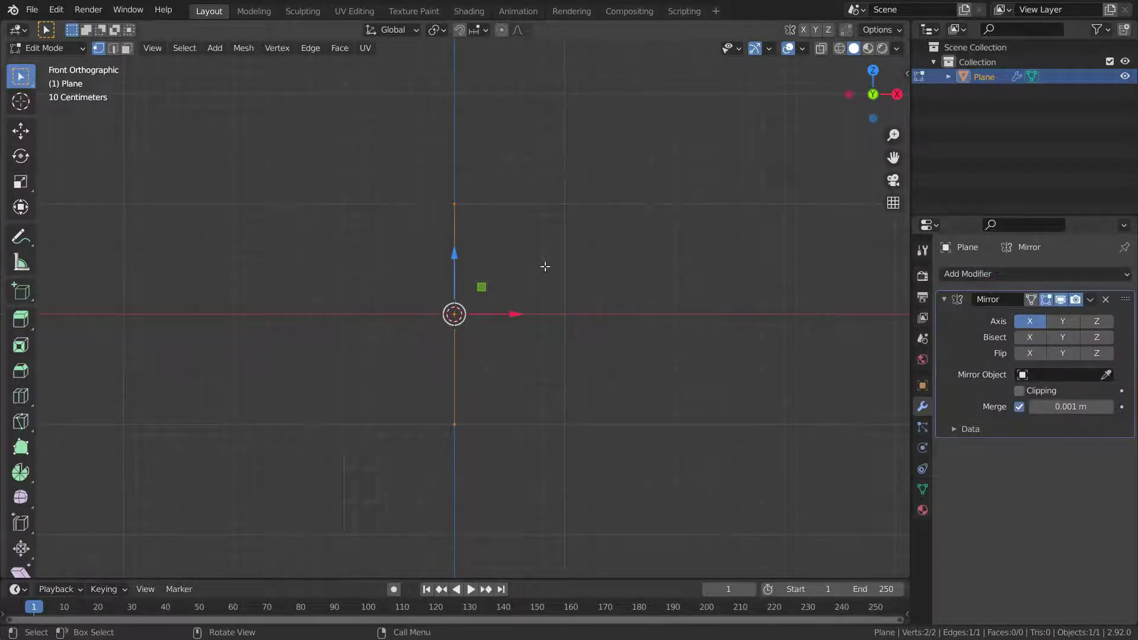
# Step: Subdivide the centre edge to add a middle vertex
pyautogui.click(404, 163)
pyautogui.moveTo(404, 162); pyautogui.dragTo(521, 485)
pyautogui.rightClick(362, 190)
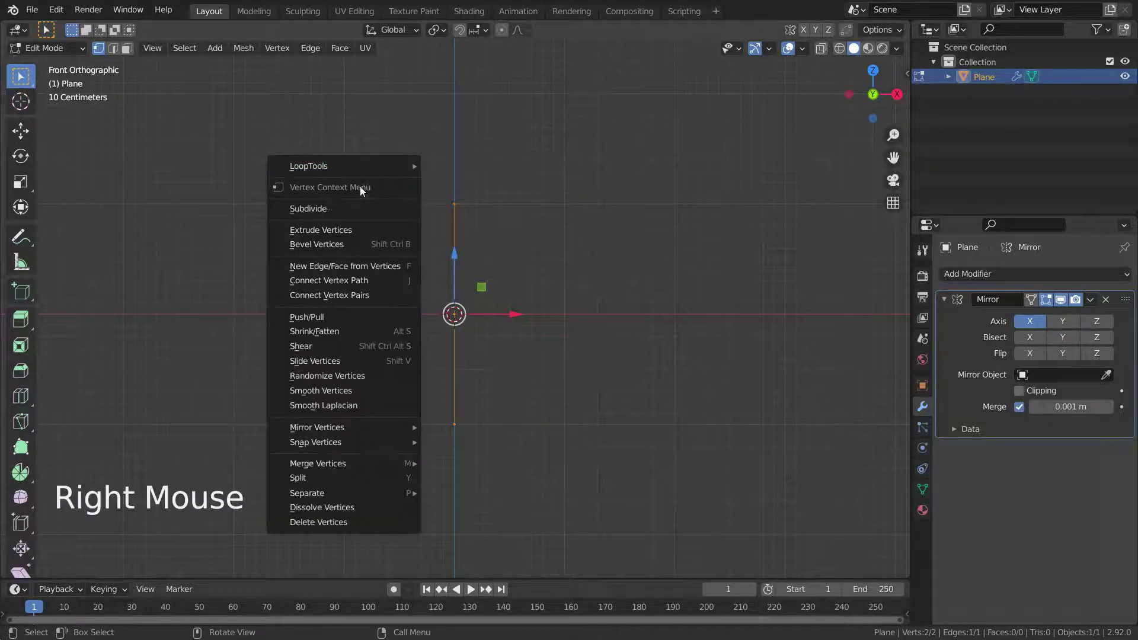
pyautogui.click(309, 209)
# Step: Extrude shoulder, elbow and hand vertices outward along X from the top vertex
pyautogui.click(543, 208)
pyautogui.click(455, 204)
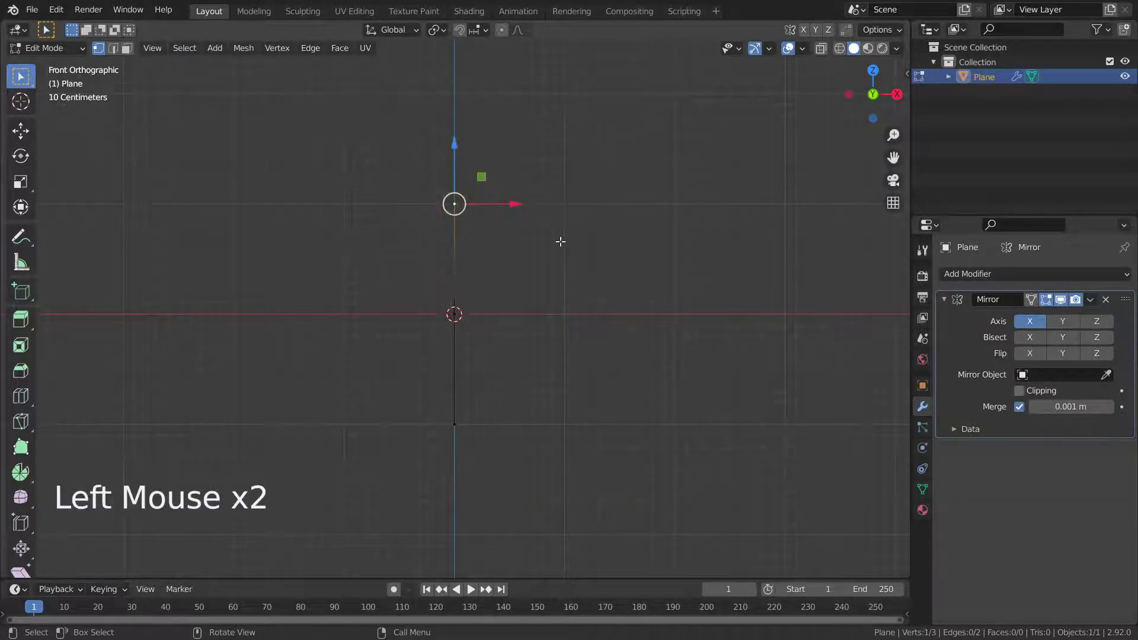
pyautogui.press('e')
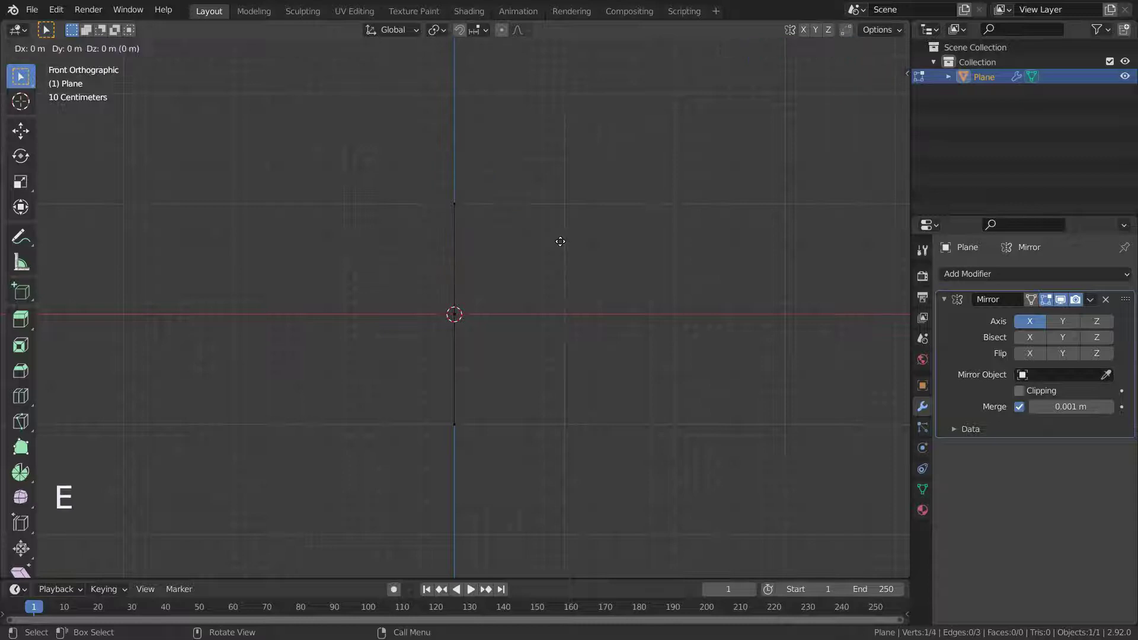
pyautogui.press('x')
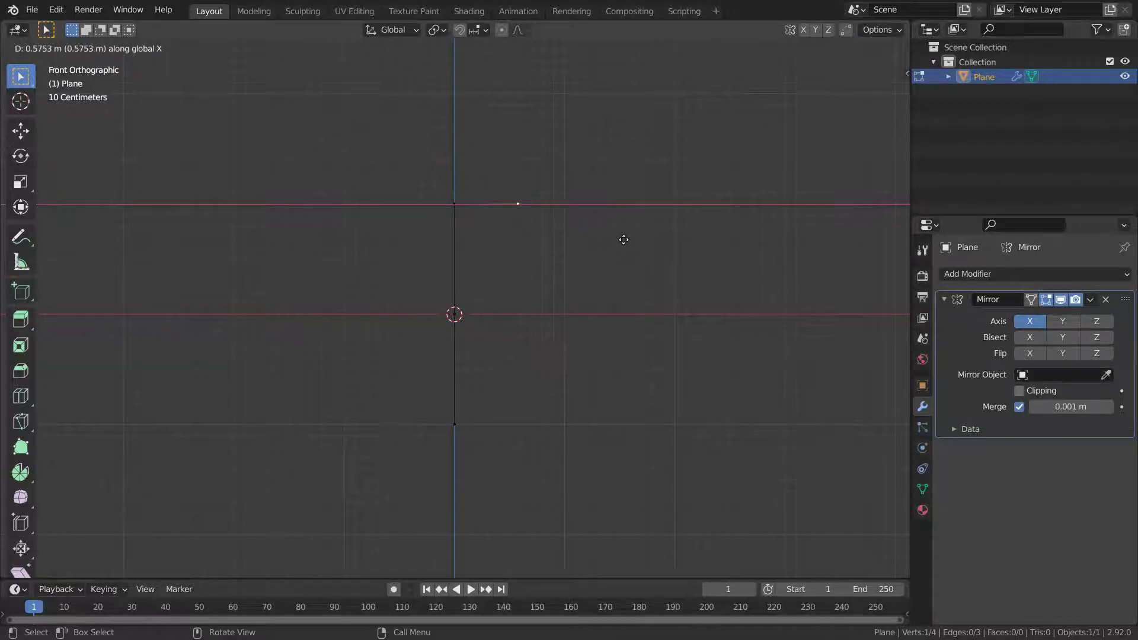
pyautogui.click(624, 240)
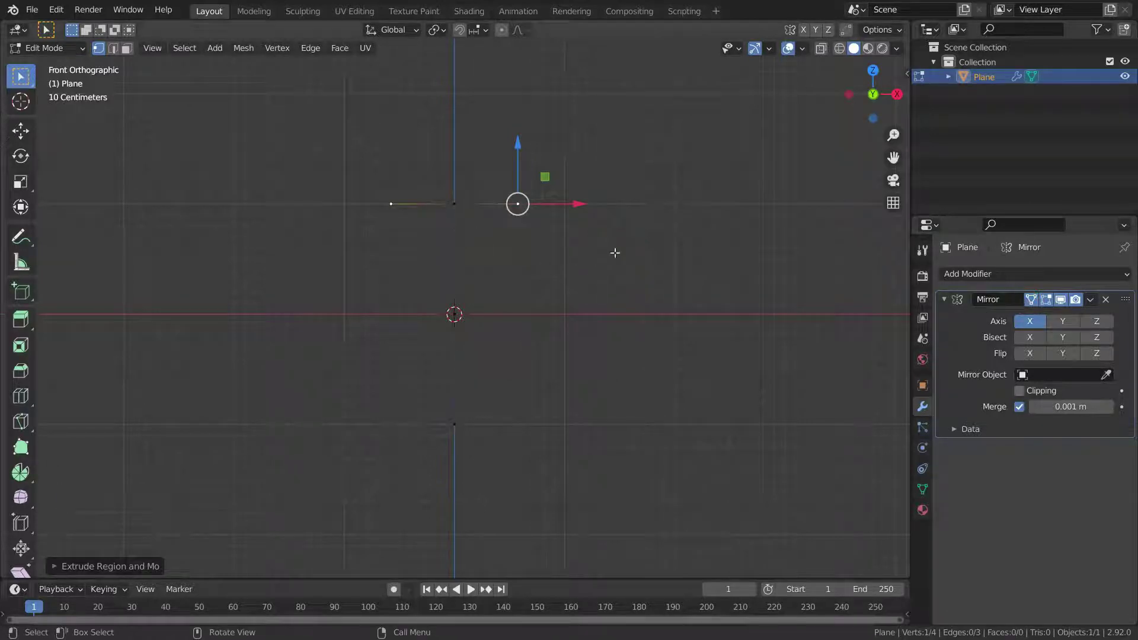
pyautogui.press('e')
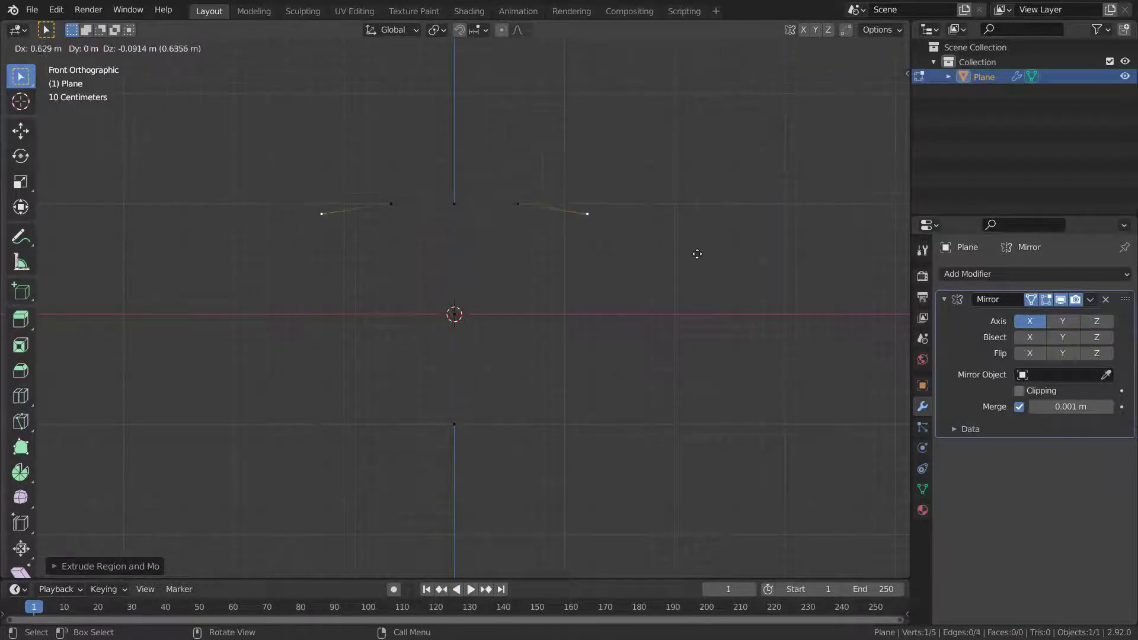
pyautogui.click(703, 255)
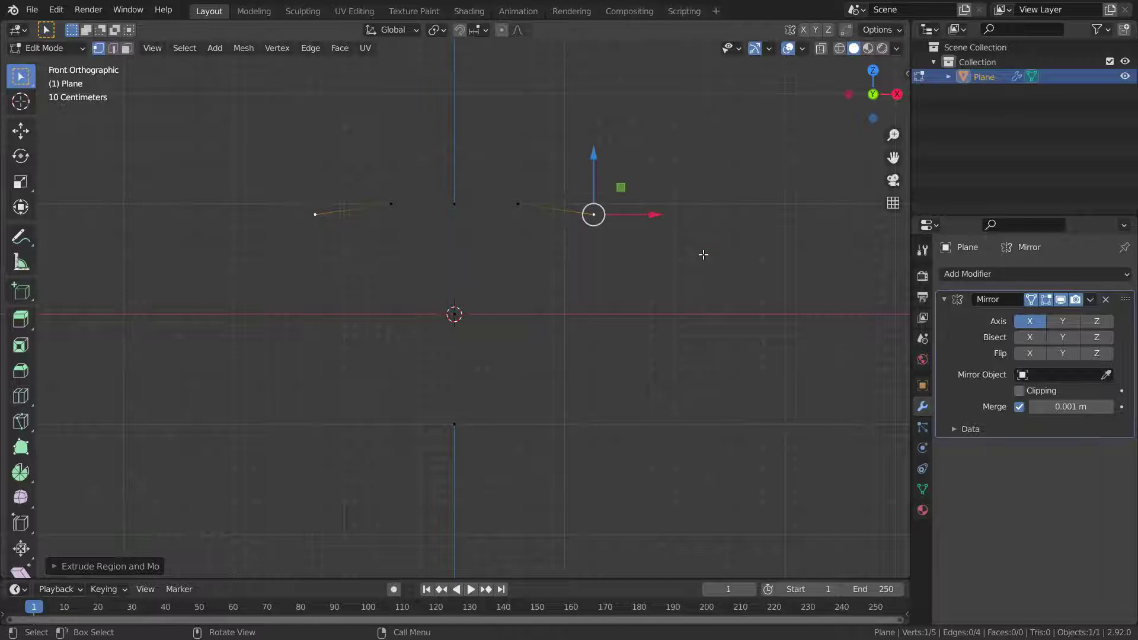
pyautogui.press('e')
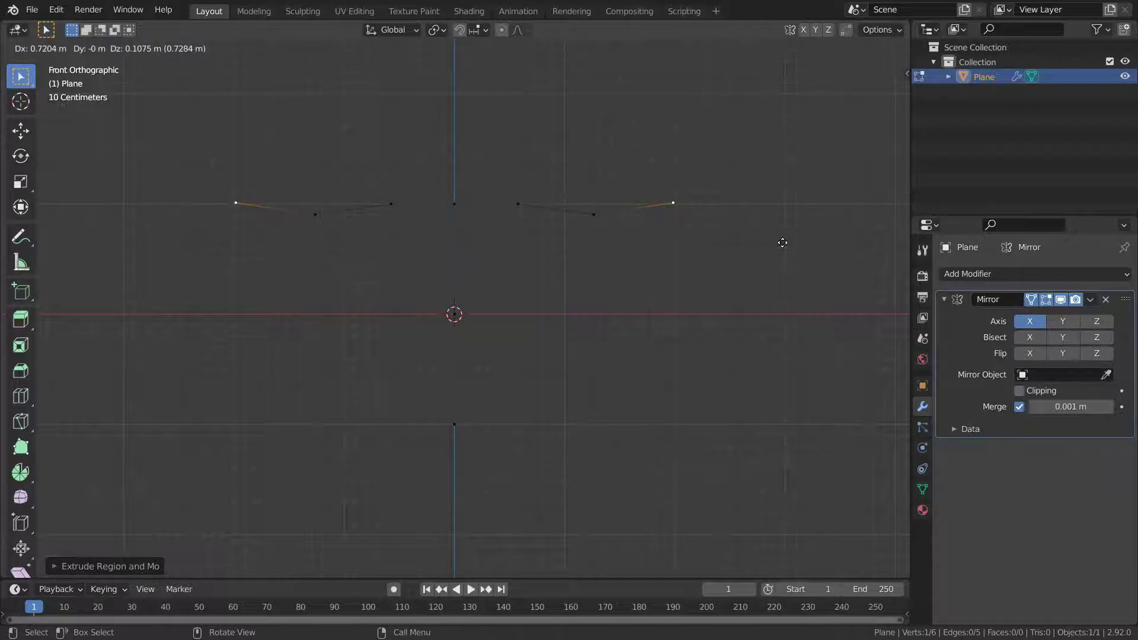
pyautogui.click(784, 242)
# Step: Extrude a neck vertex upward from the top centre vertex and nudge it higher
pyautogui.click(454, 203)
pyautogui.scroll(-3, 469, 354)
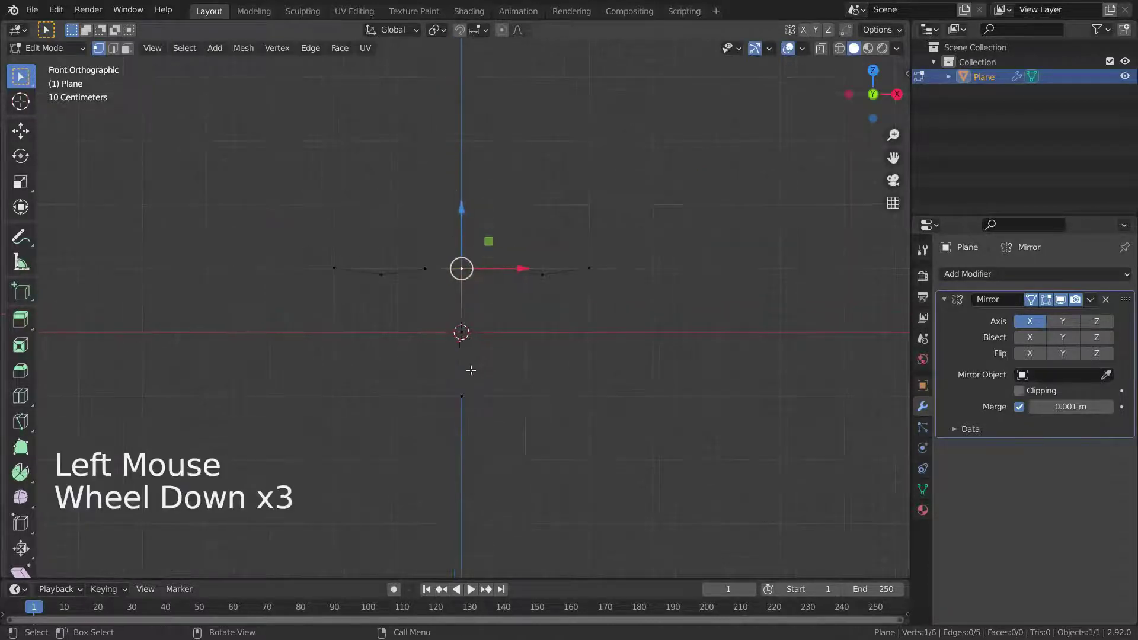
pyautogui.scroll(3, 495, 264)
pyautogui.press('e')
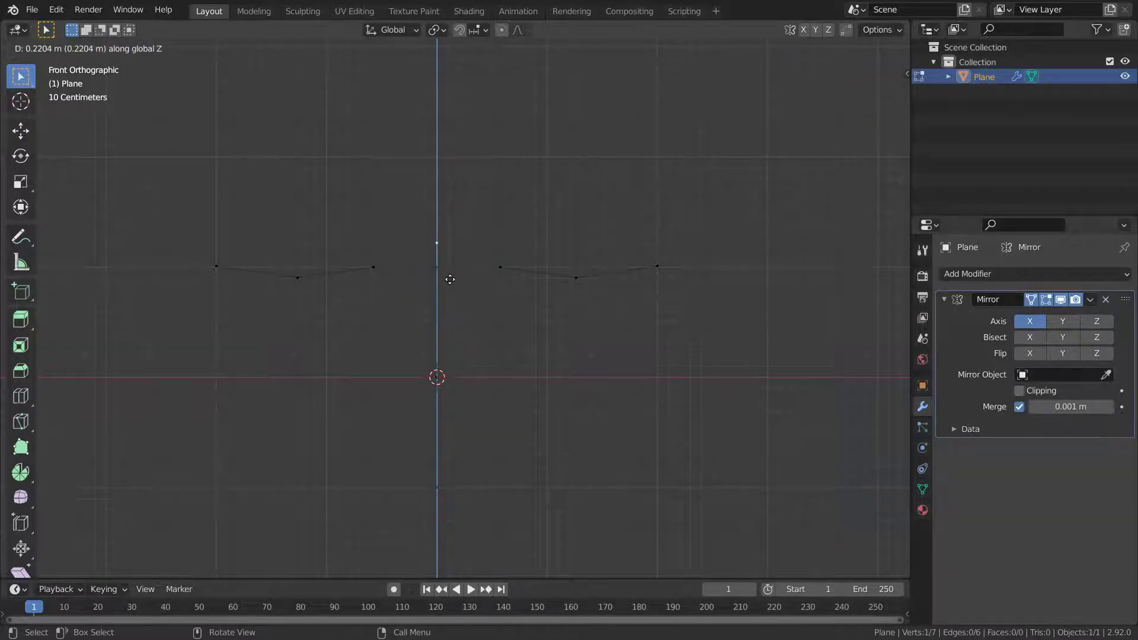
pyautogui.click(450, 279)
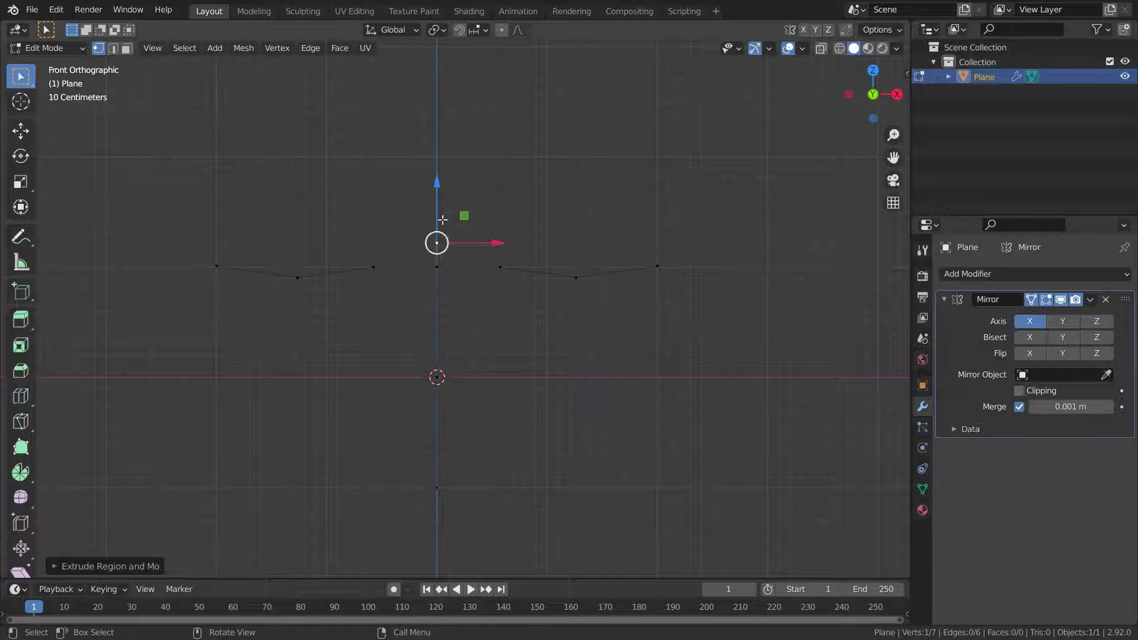
pyautogui.moveTo(440, 195); pyautogui.dragTo(437, 173)
# Step: Extend the spine upward with further extrusions ending in a head vertex
pyautogui.press('e')
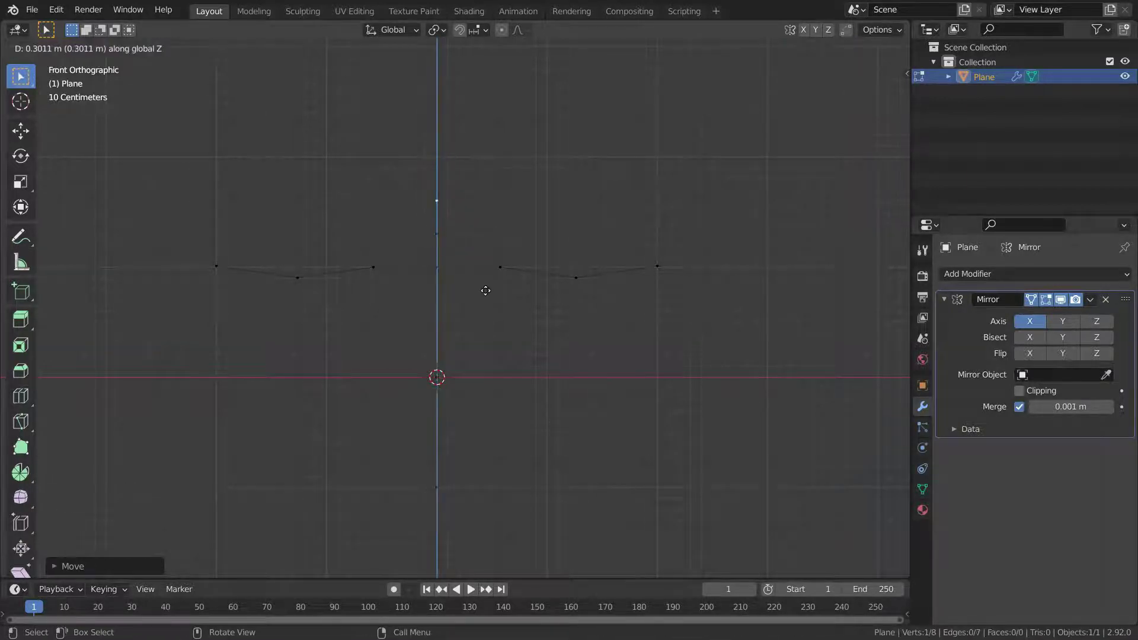
pyautogui.click(489, 285)
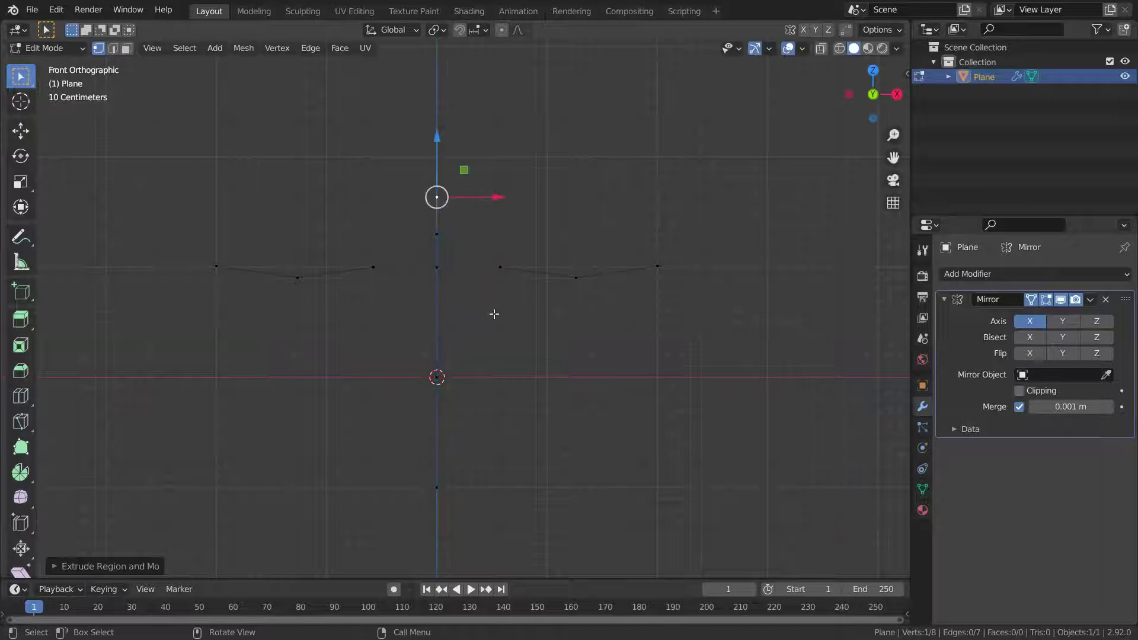
pyautogui.press('e')
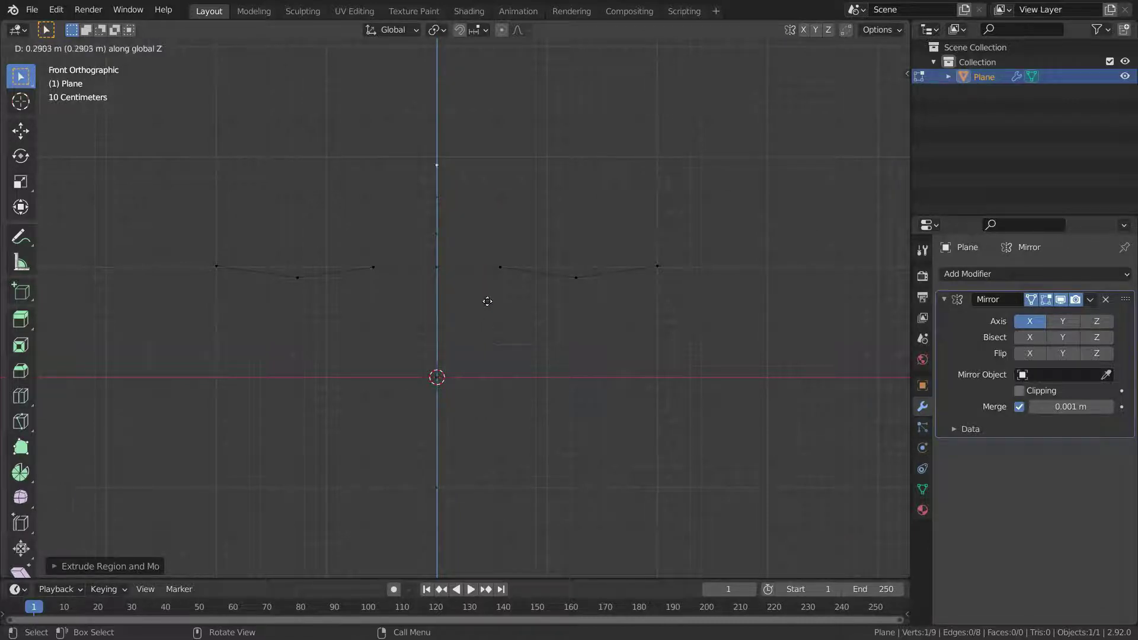
pyautogui.click(479, 253)
pyautogui.scroll(-3, 489, 243)
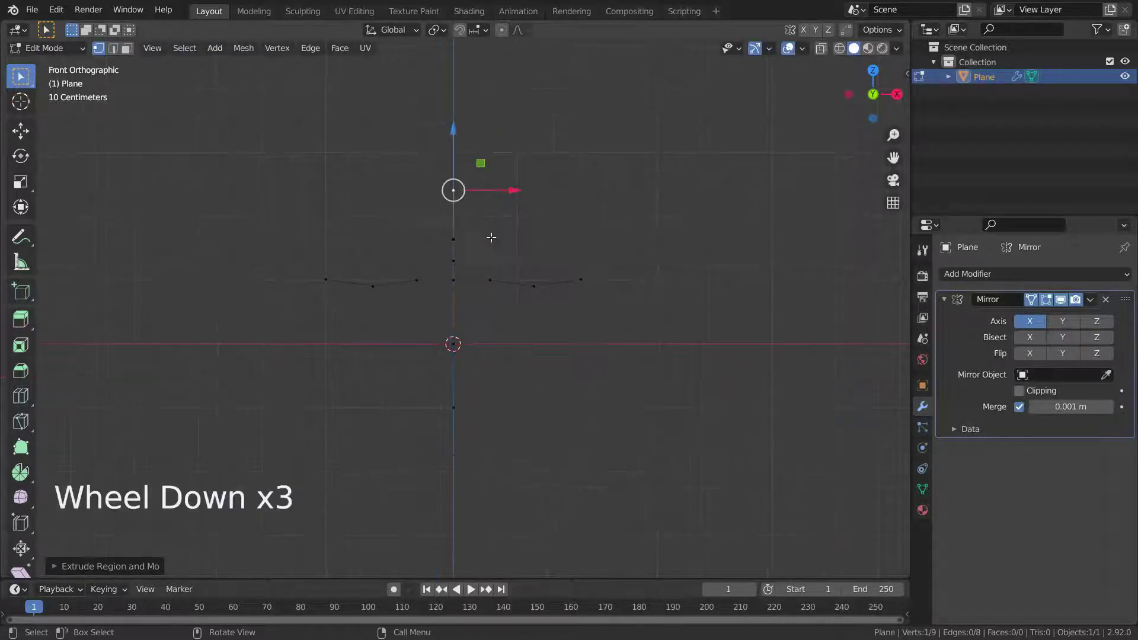
pyautogui.press('e')
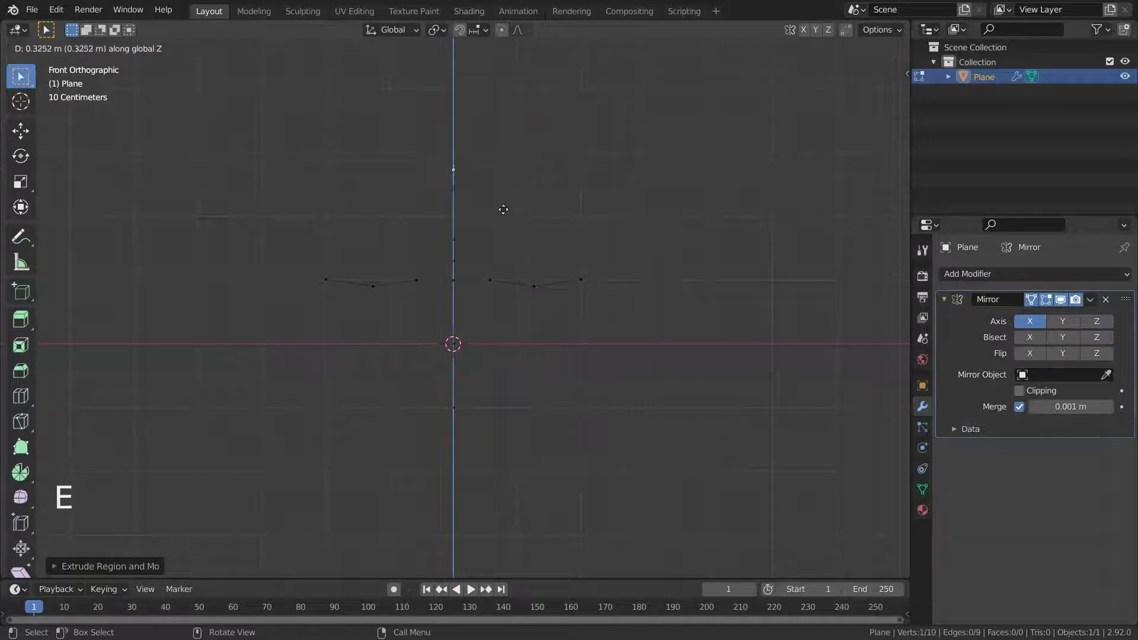
pyautogui.click(504, 210)
pyautogui.scroll(-4, 522, 260)
pyautogui.scroll(4, 473, 303)
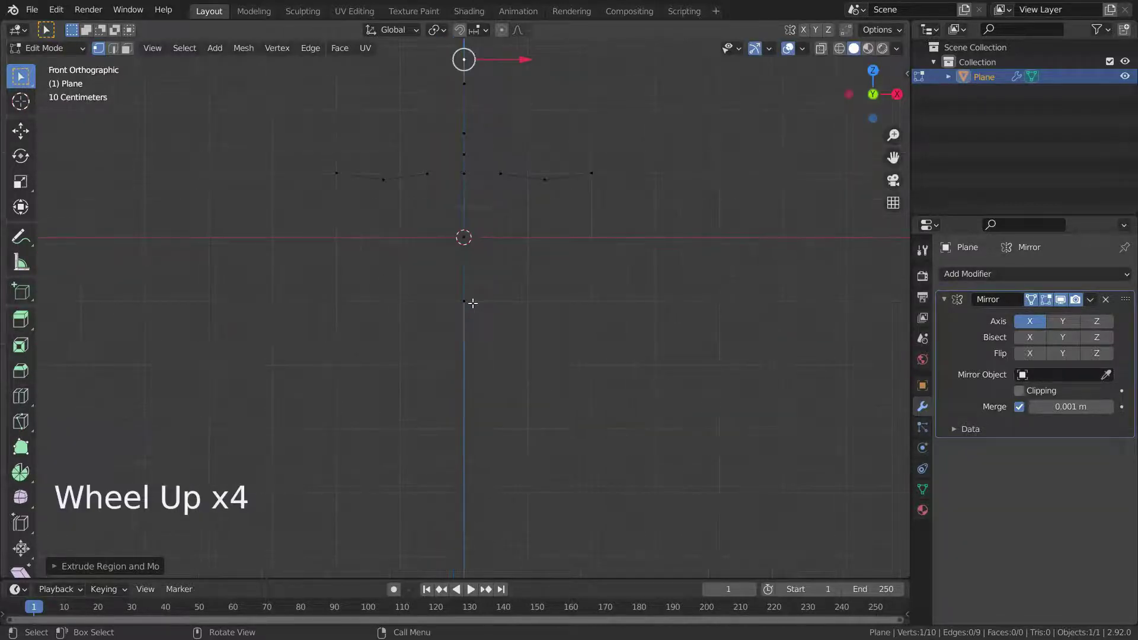
# Step: Extrude a leg down from the hip vertex with upper leg, knee and ankle vertices
pyautogui.click(473, 303)
pyautogui.press('e')
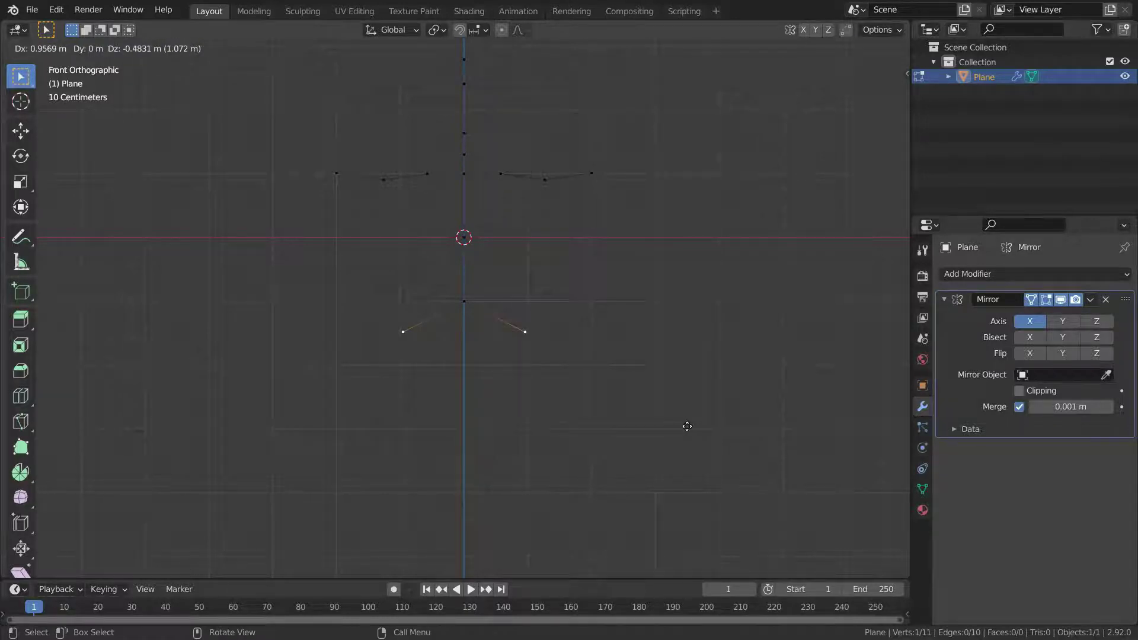
pyautogui.click(687, 426)
pyautogui.press('e')
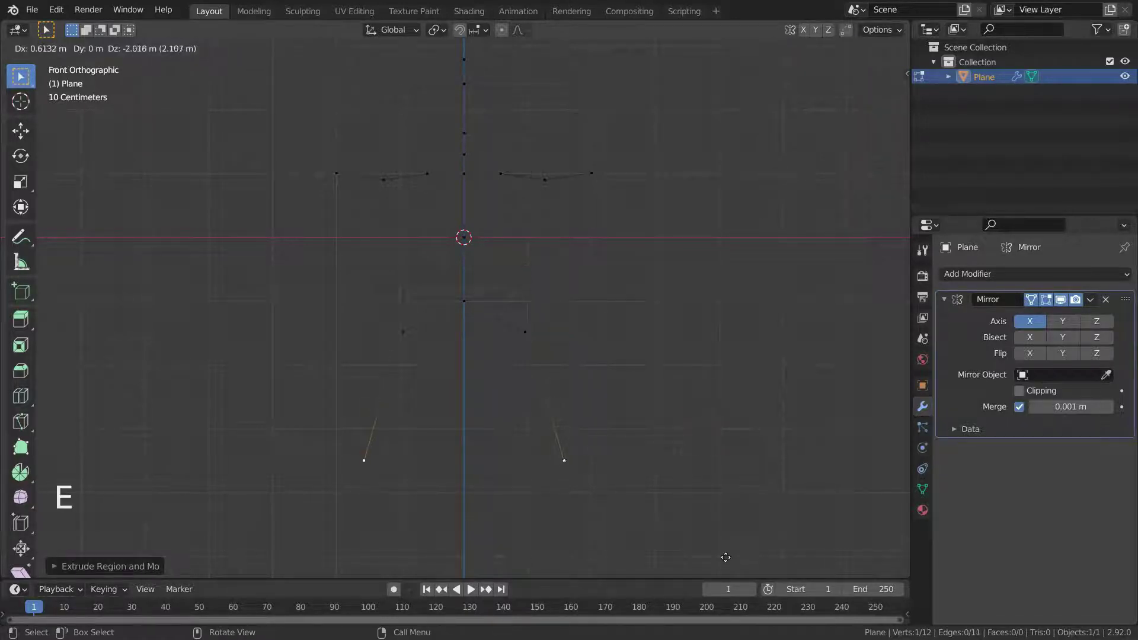
pyautogui.click(705, 523)
pyautogui.press('e')
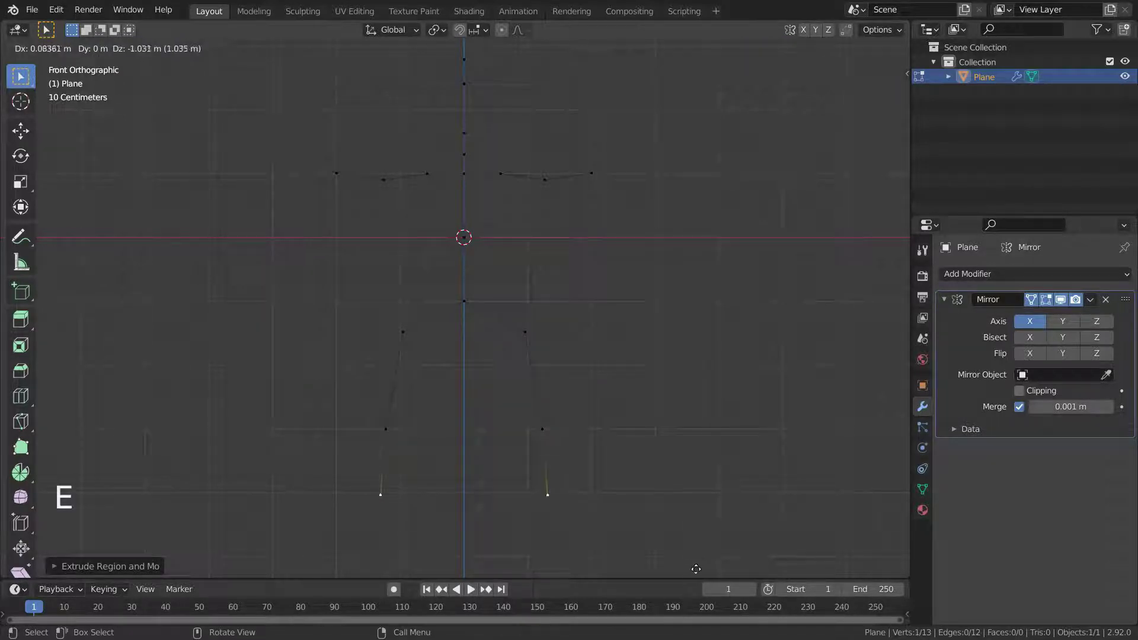
pyautogui.click(695, 43)
pyautogui.scroll(-4, 588, 338)
pyautogui.scroll(2, 587, 339)
# Step: In side view, extrude a forward-pointing foot vertex from the ankle
pyautogui.press('KP_3')
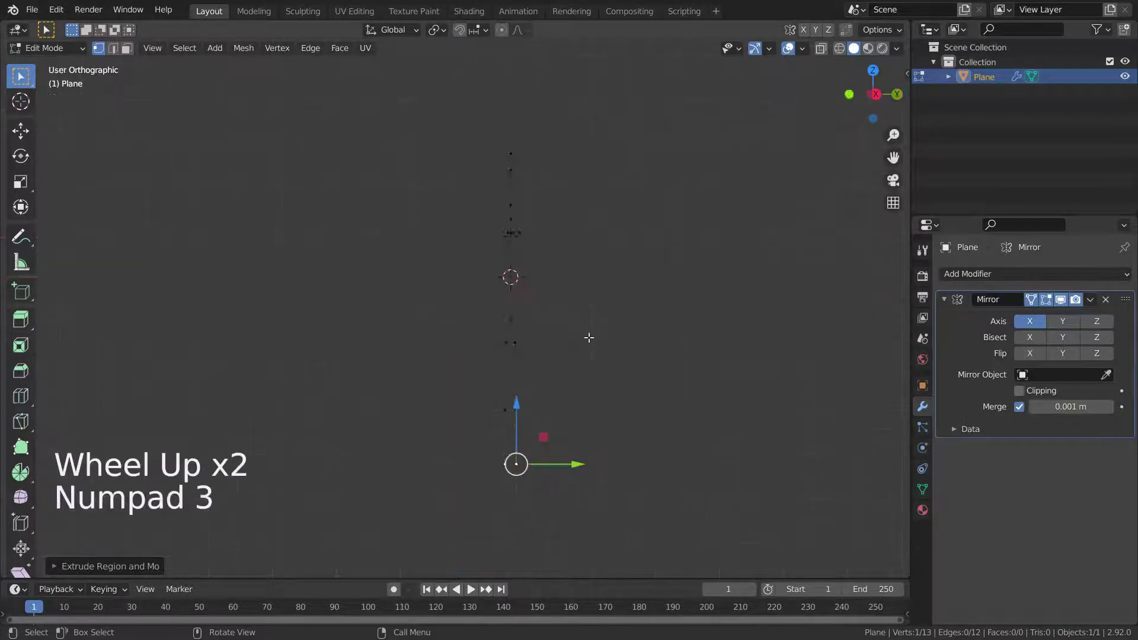
pyautogui.press('e')
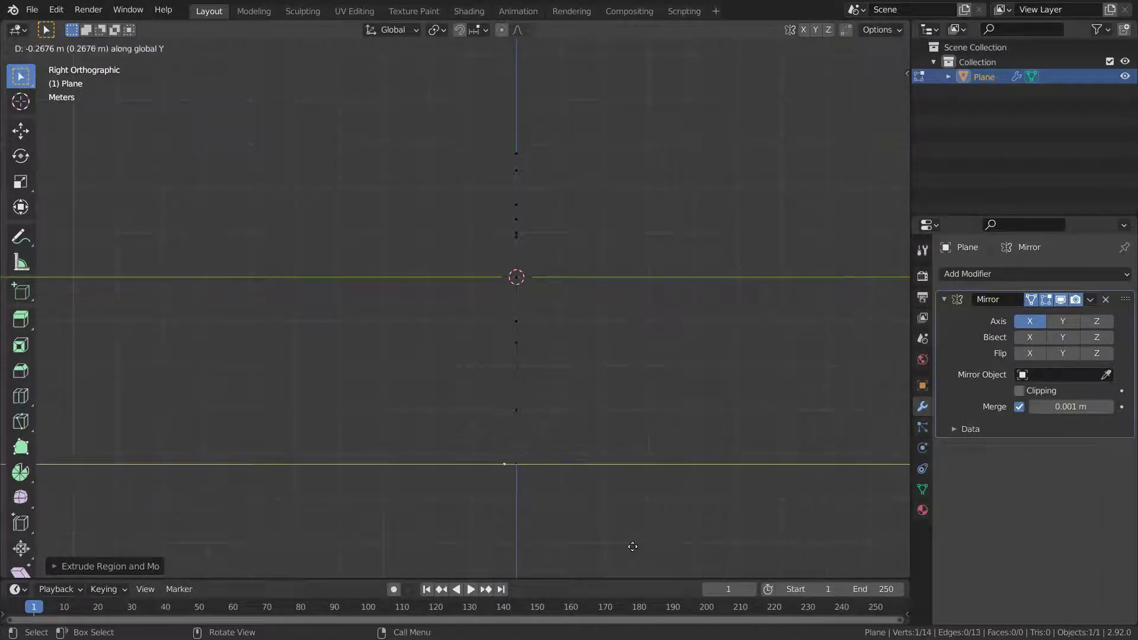
pyautogui.click(603, 554)
pyautogui.moveTo(603, 553); pyautogui.dragTo(561, 368, button='middle')
pyautogui.scroll(-3, 558, 362)
pyautogui.scroll(3, 559, 362)
pyautogui.press('KP_3')
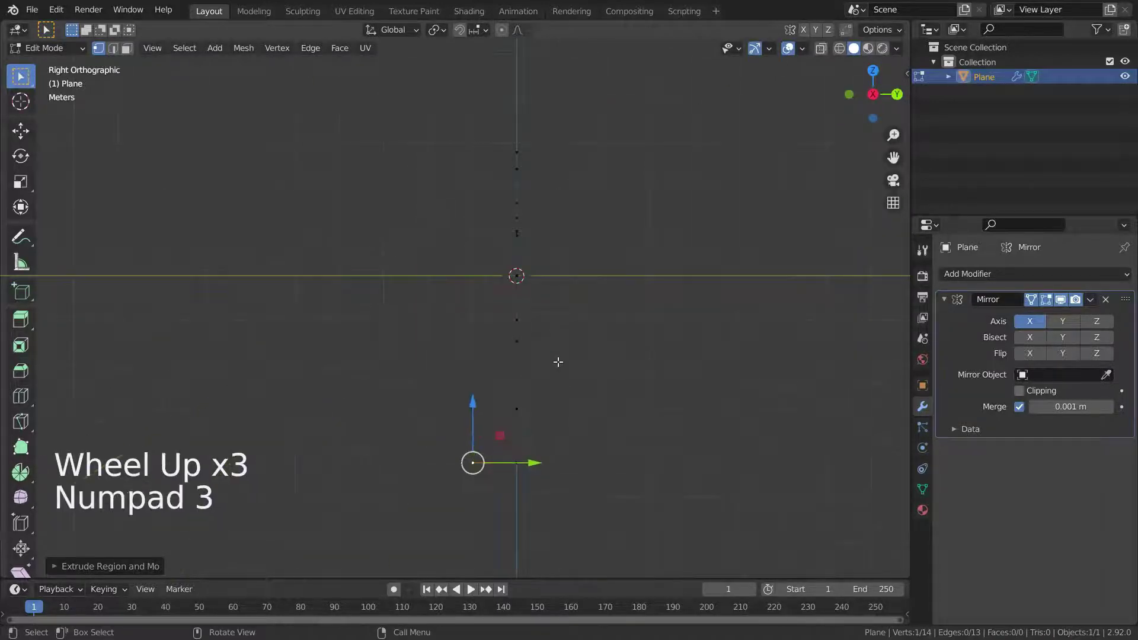
pyautogui.scroll(-3, 527, 400)
pyautogui.scroll(5, 499, 353)
# Step: Shift two leg vertices slightly front-to-back to shape the legs
pyautogui.click(499, 353)
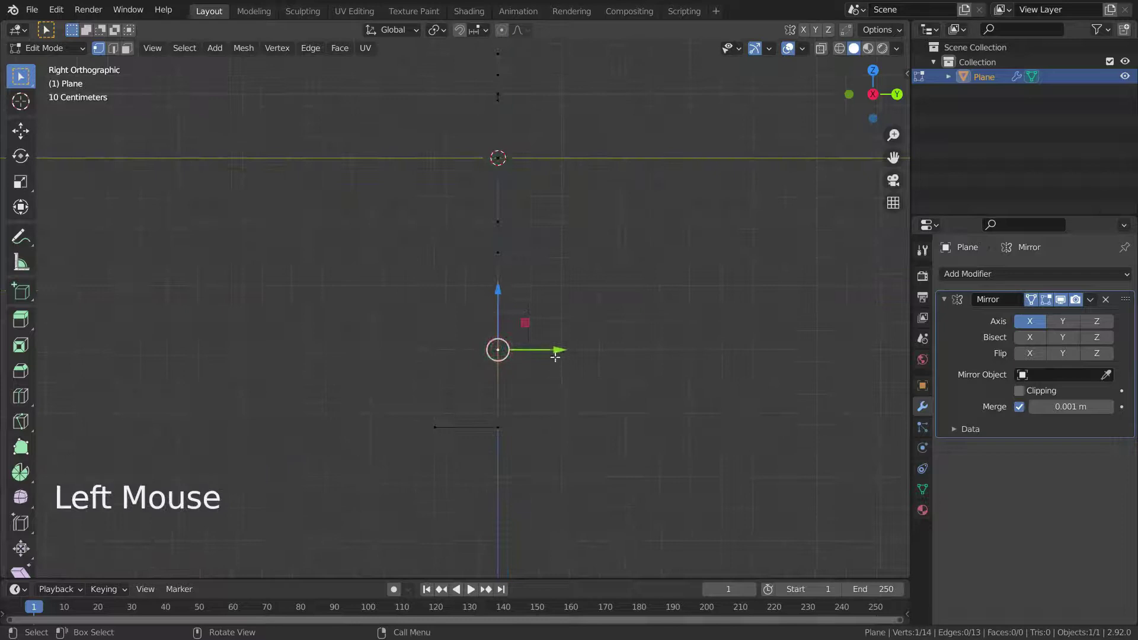
pyautogui.moveTo(551, 350); pyautogui.dragTo(537, 334)
pyautogui.scroll(-3, 536, 334)
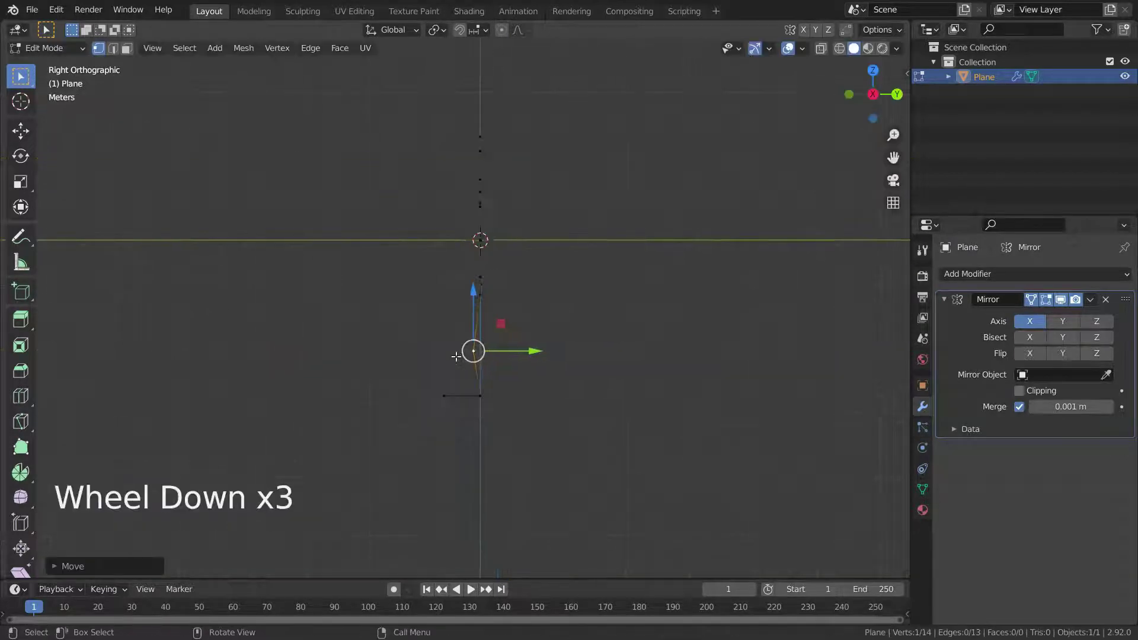
pyautogui.scroll(3, 510, 196)
pyautogui.click(509, 194)
pyautogui.moveTo(541, 182); pyautogui.dragTo(552, 183)
pyautogui.click(575, 365)
pyautogui.scroll(-3, 415, 355)
pyautogui.scroll(2, 533, 356)
pyautogui.moveTo(534, 356); pyautogui.dragTo(557, 377, button='middle')
pyautogui.scroll(-4, 533, 367)
pyautogui.scroll(5, 509, 357)
pyautogui.scroll(-1, 503, 371)
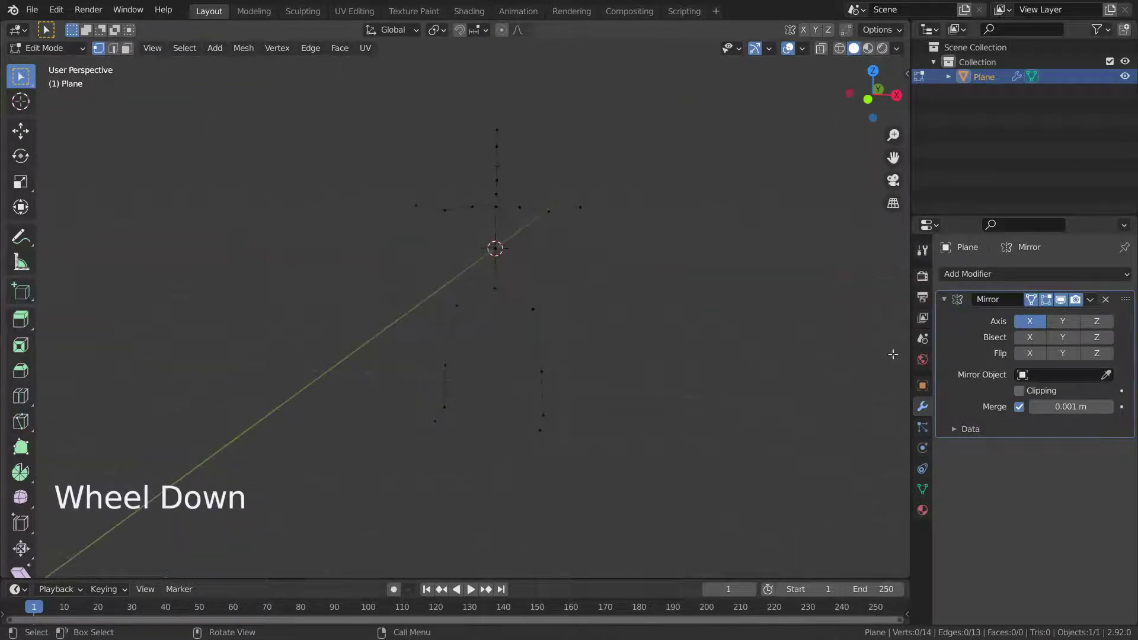
# Step: In Object Mode, apply the Mirror modifier permanently
pyautogui.click(1096, 297)
pyautogui.press('Tab')
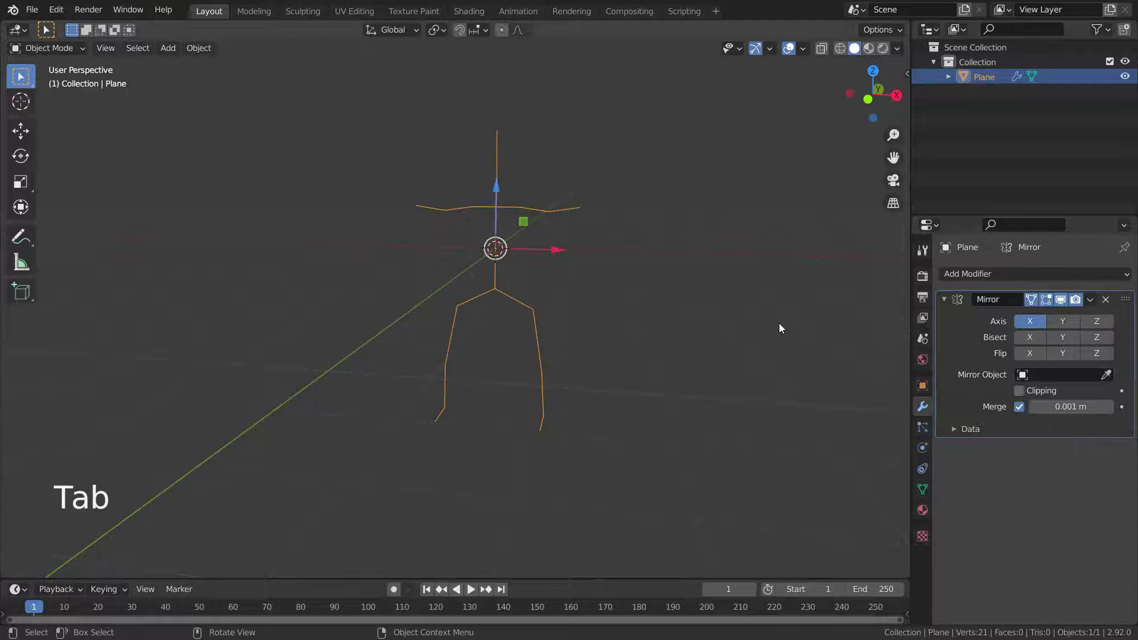
pyautogui.click(1089, 300)
pyautogui.click(1043, 318)
pyautogui.scroll(2, 480, 326)
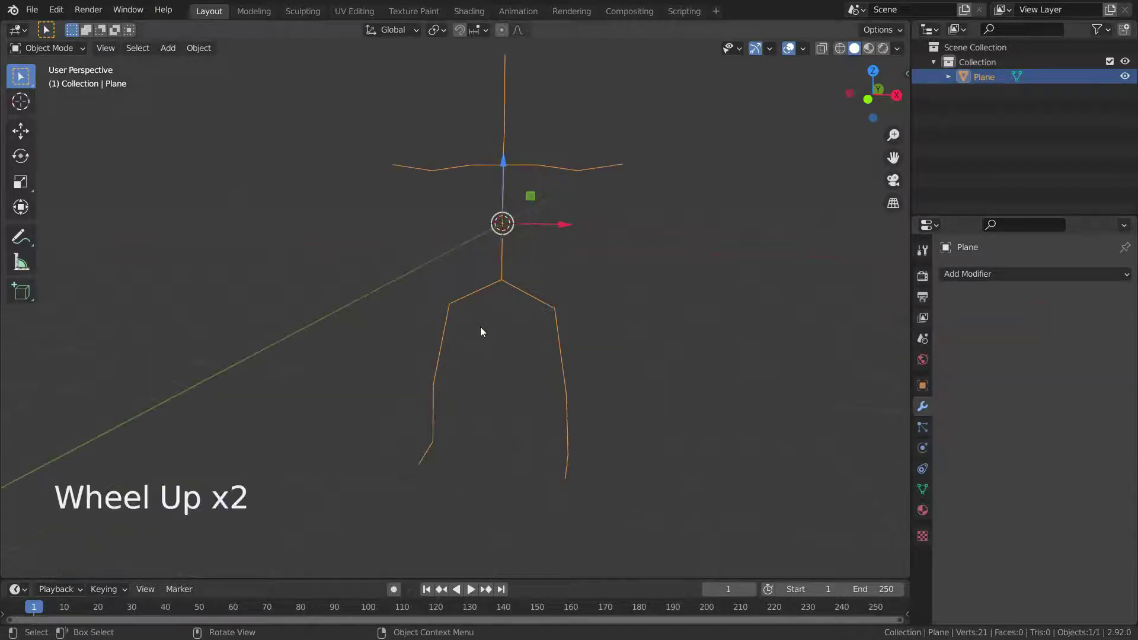
pyautogui.moveTo(480, 327); pyautogui.dragTo(567, 336, button='middle')
pyautogui.scroll(-4, 462, 336)
pyautogui.scroll(3, 510, 302)
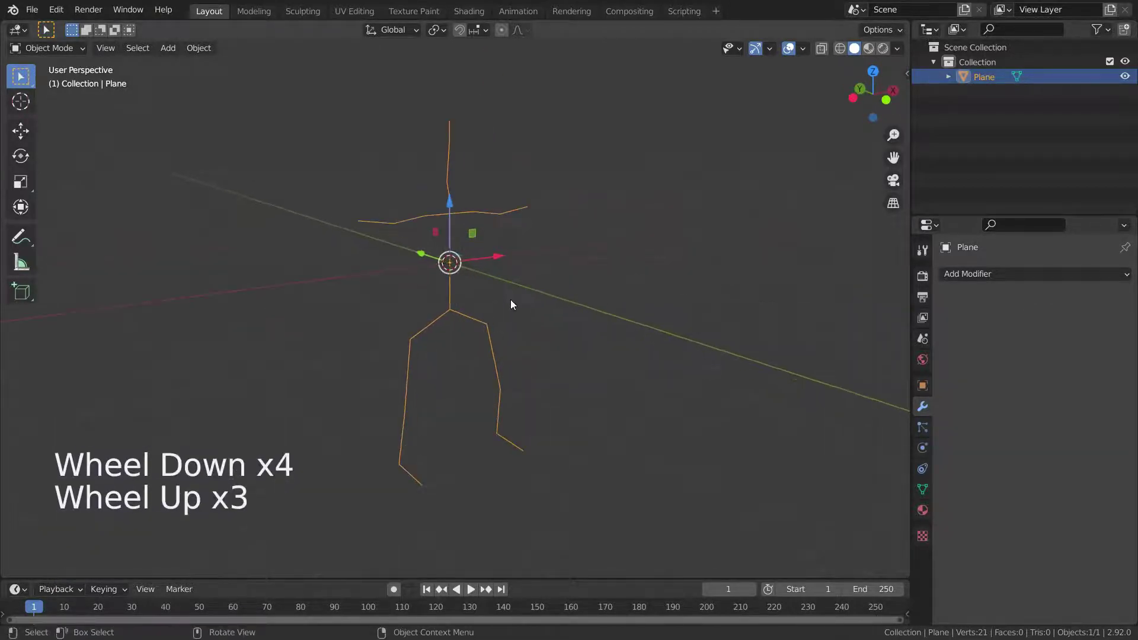
pyautogui.moveTo(511, 302); pyautogui.dragTo(483, 311, button='middle')
# Step: Add a Skin modifier to wrap the skeleton in a blocky body
pyautogui.click(1002, 274)
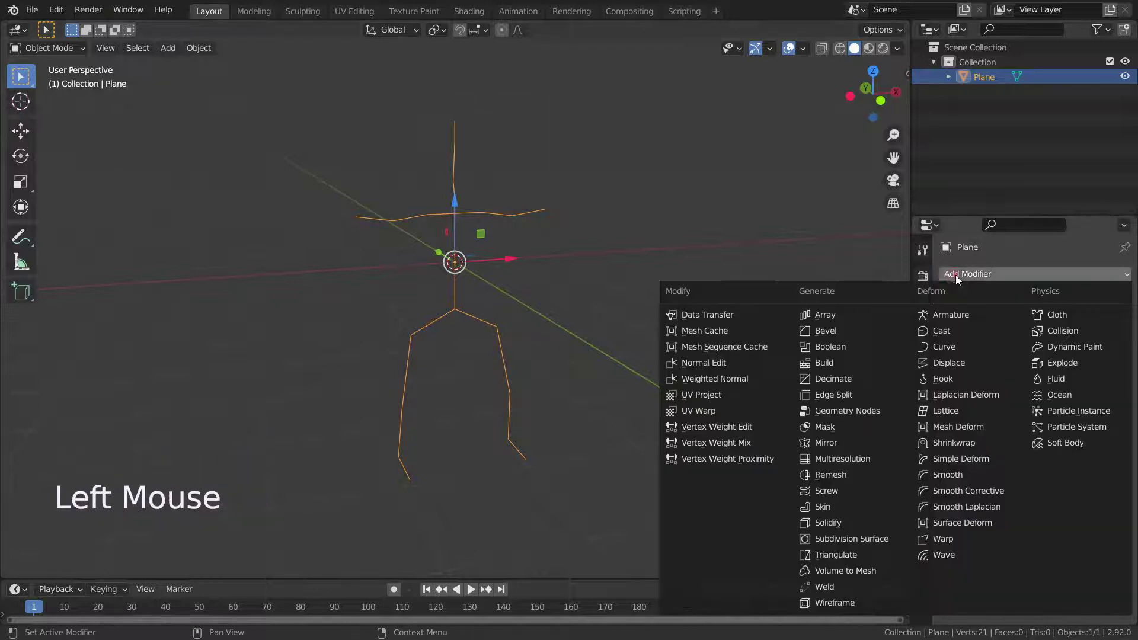
pyautogui.click(851, 508)
pyautogui.scroll(1, 501, 304)
pyautogui.moveTo(502, 305)
pyautogui.mouseDown(button='middle')
pyautogui.moveTo(156, 284)
pyautogui.moveTo(335, 241)
pyautogui.moveTo(502, 285)
pyautogui.moveTo(521, 303)
pyautogui.mouseUp(button='middle')
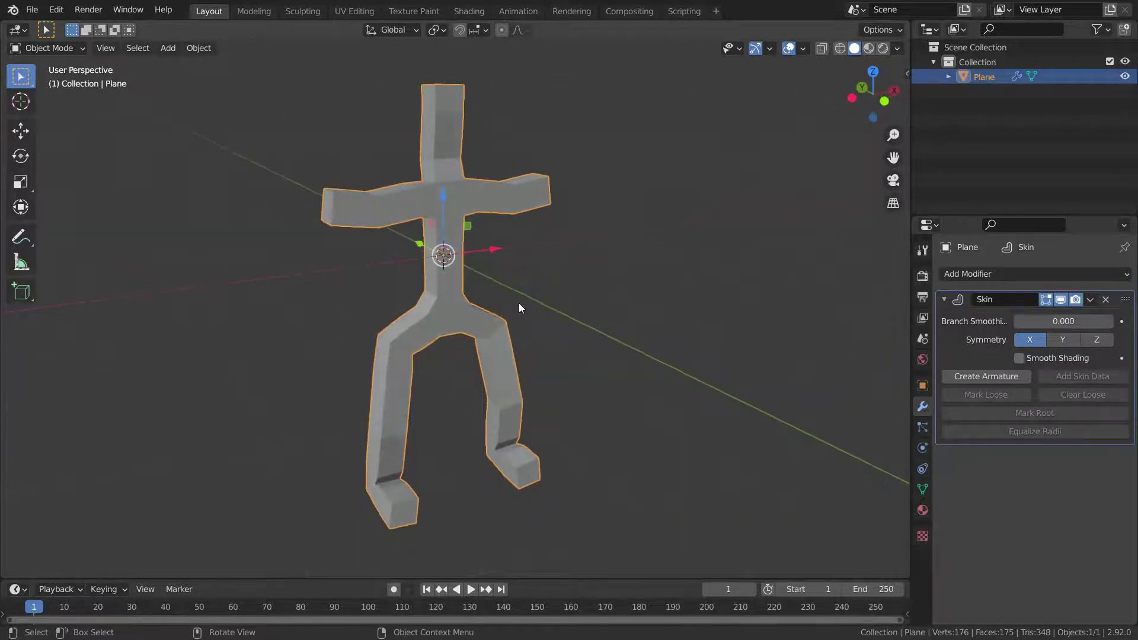
pyautogui.scroll(-1, 521, 302)
pyautogui.scroll(1, 522, 303)
# Step: Enter Edit Mode, turn on X-Ray and set its opacity to 1.000
pyautogui.press('Tab')
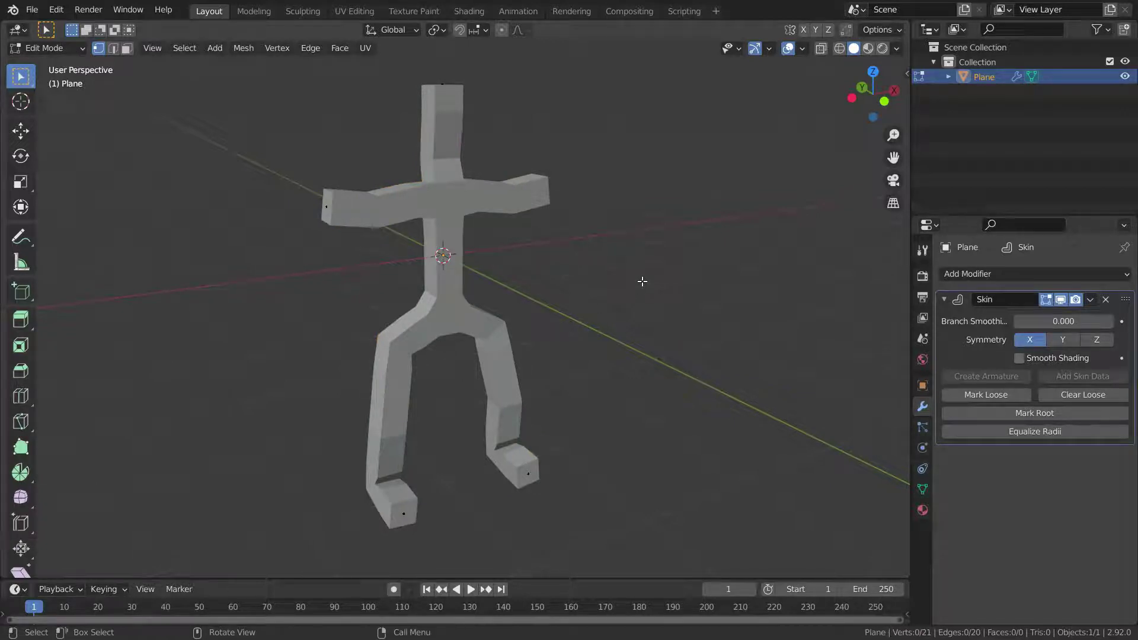
pyautogui.hotkey('alt', 'z')
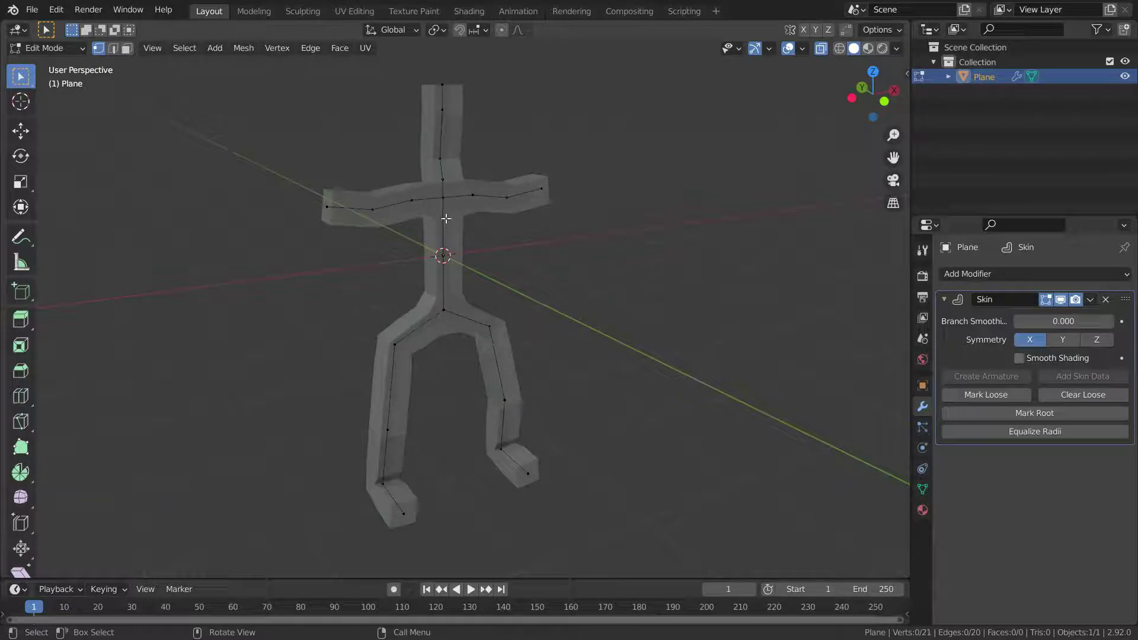
pyautogui.scroll(1, 446, 218)
pyautogui.scroll(-1, 456, 247)
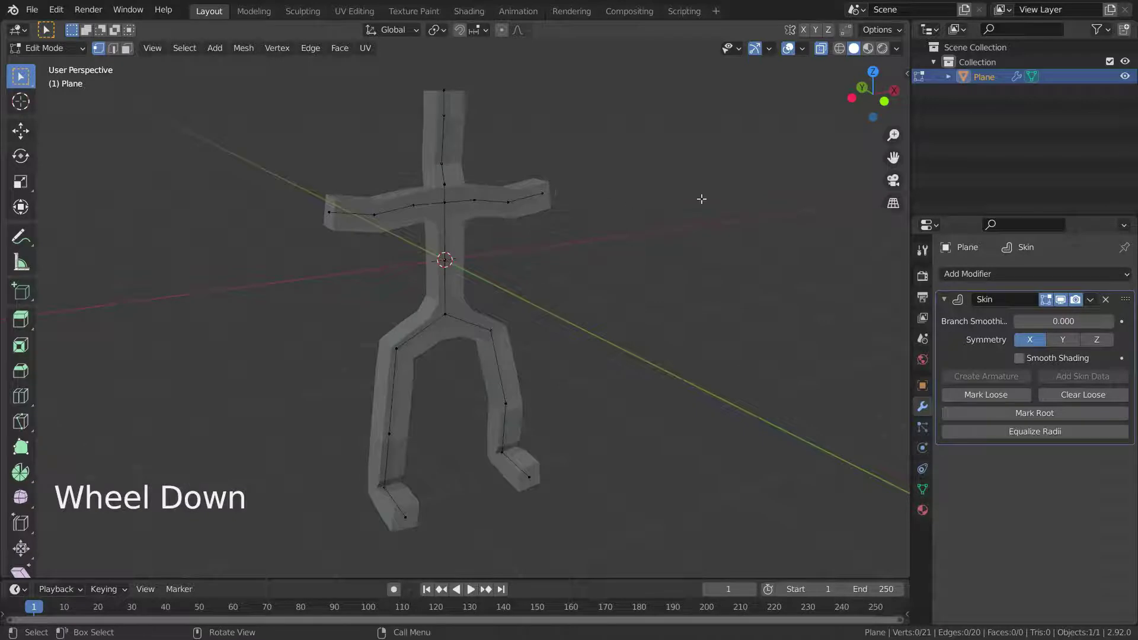
pyautogui.click(898, 50)
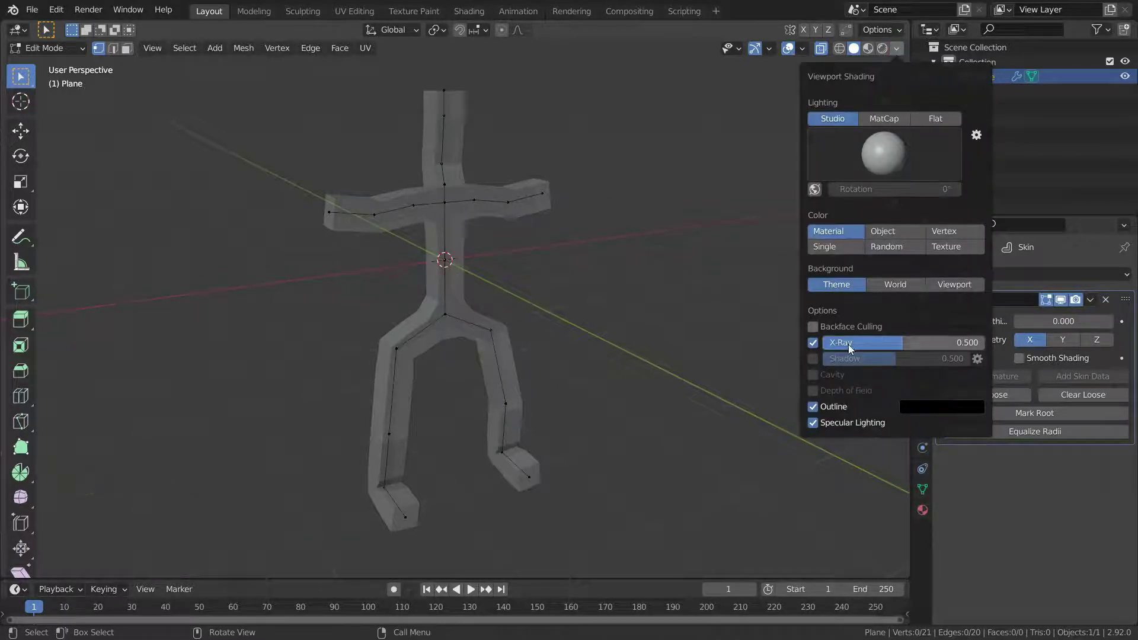
pyautogui.moveTo(848, 344); pyautogui.dragTo(881, 344)
pyautogui.moveTo(978, 342); pyautogui.dragTo(985, 343)
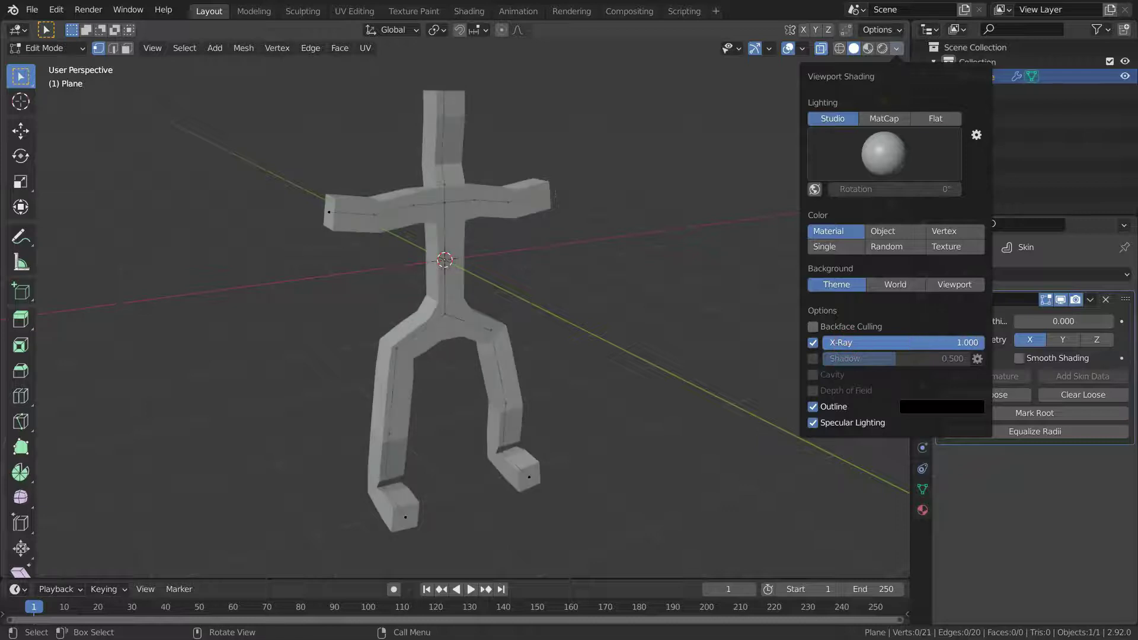
# Step: Enable X-axis mirror editing for the skin figure
pyautogui.scroll(2, 515, 249)
pyautogui.moveTo(513, 250)
pyautogui.mouseDown(button='middle')
pyautogui.moveTo(284, 243)
pyautogui.moveTo(178, 223)
pyautogui.moveTo(333, 219)
pyautogui.moveTo(504, 234)
pyautogui.mouseUp(button='middle')
pyautogui.scroll(-3, 505, 234)
pyautogui.scroll(1, 471, 204)
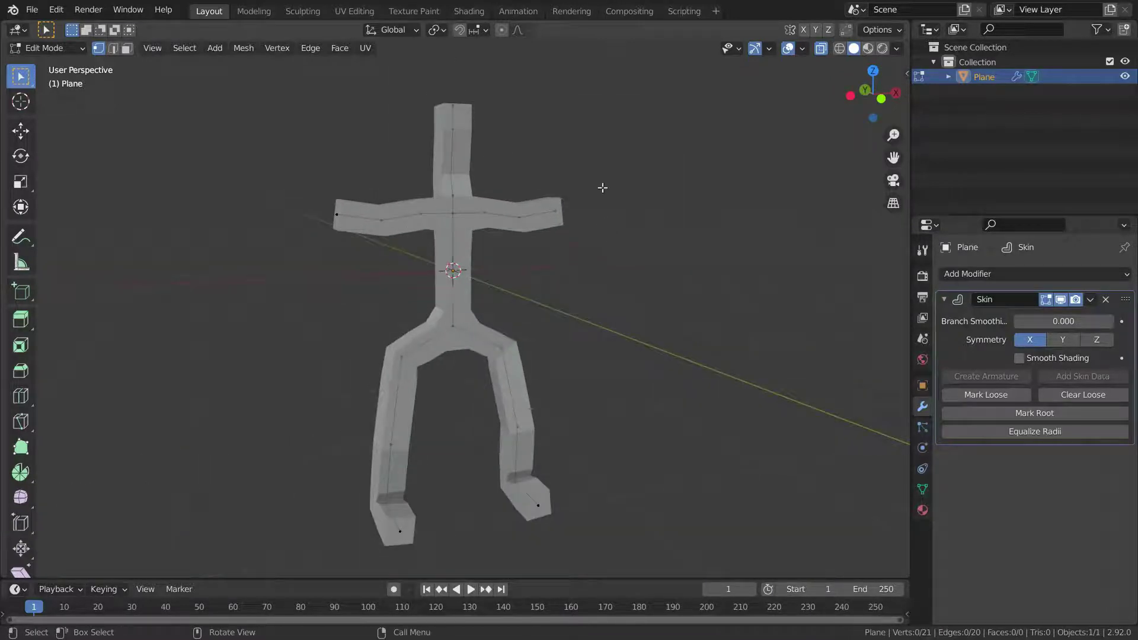
pyautogui.click(806, 30)
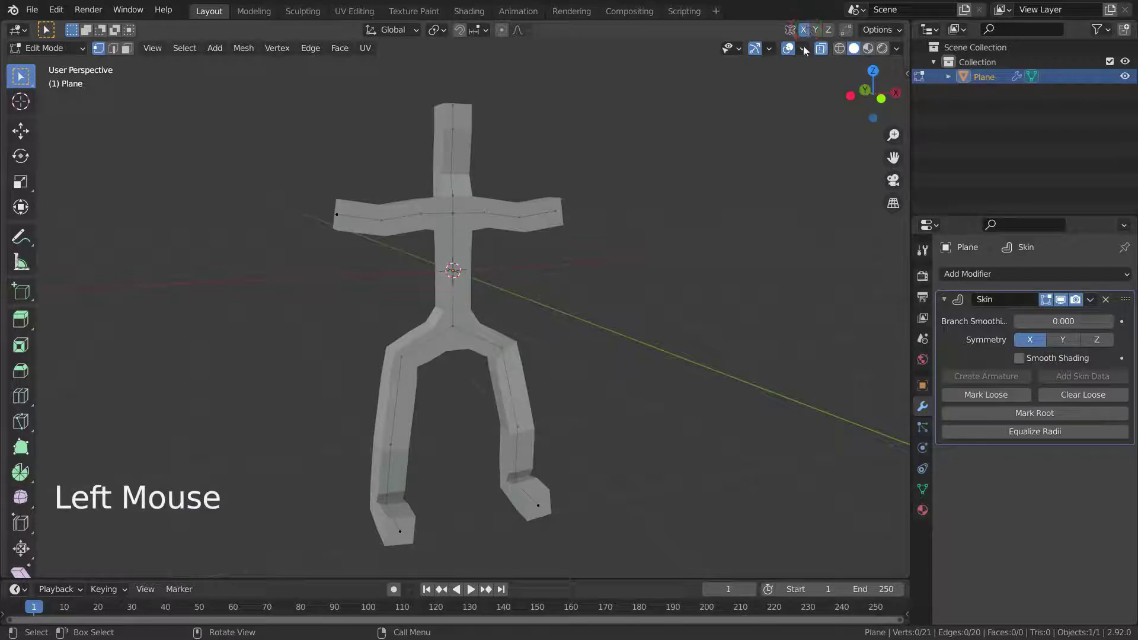
pyautogui.moveTo(574, 254); pyautogui.dragTo(541, 249, button='middle')
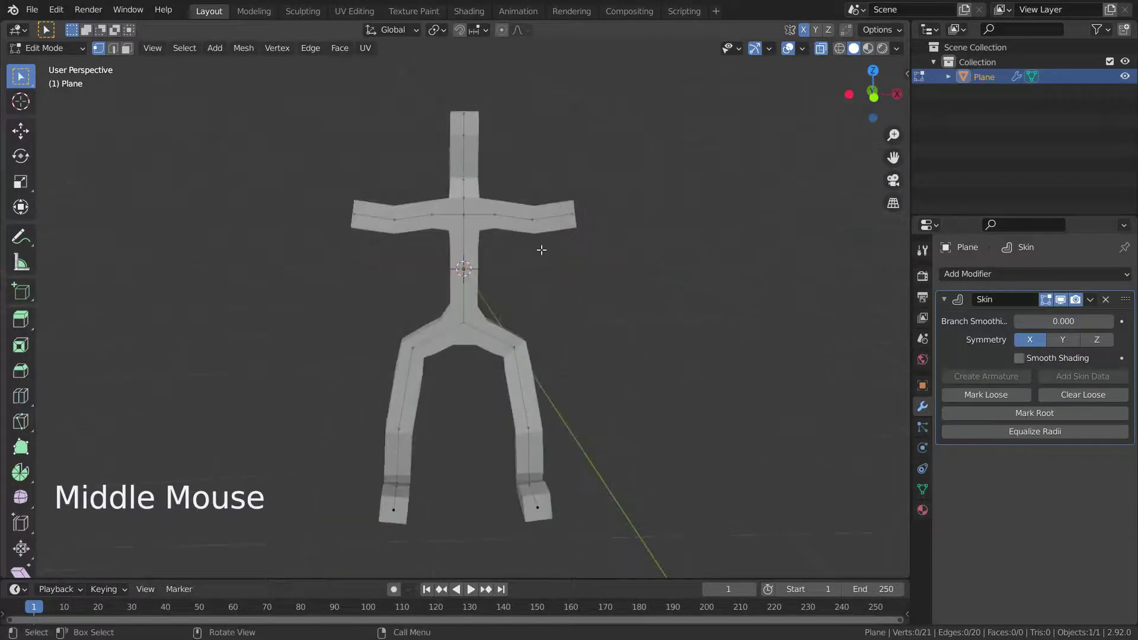
# Step: In front view, try shortening and straightening both arms, then undo it
pyautogui.press('KP_1')
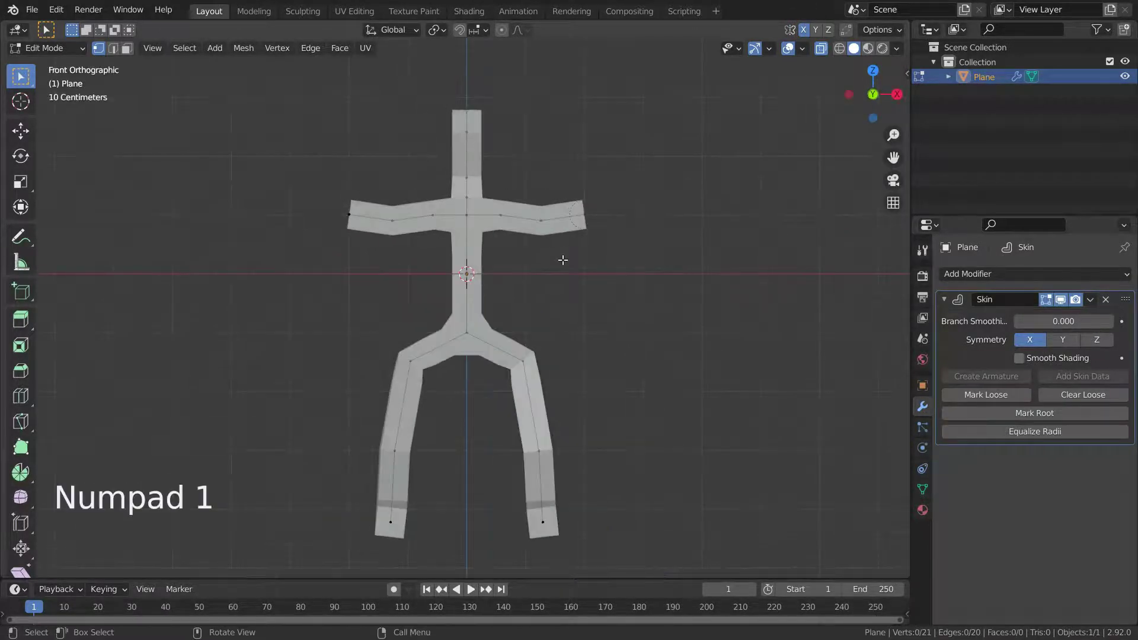
pyautogui.click(579, 212)
pyautogui.moveTo(648, 216); pyautogui.dragTo(600, 153)
pyautogui.hotkey('ctrl', 'z')
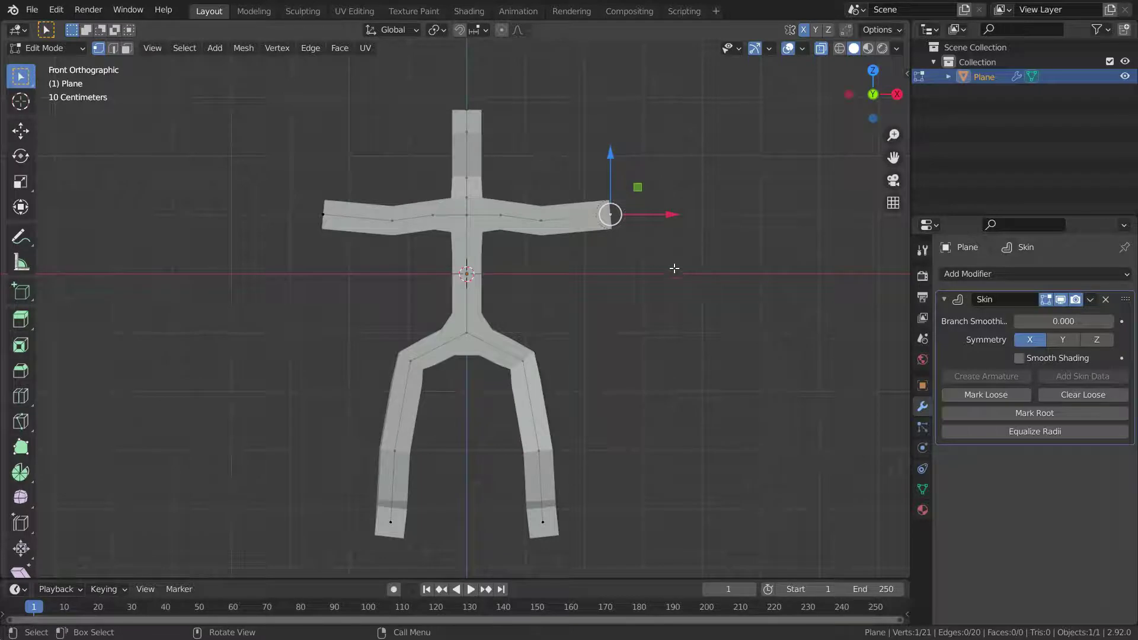
pyautogui.scroll(-2, 545, 311)
pyautogui.scroll(1, 528, 279)
pyautogui.moveTo(523, 280); pyautogui.dragTo(506, 211, button='middle')
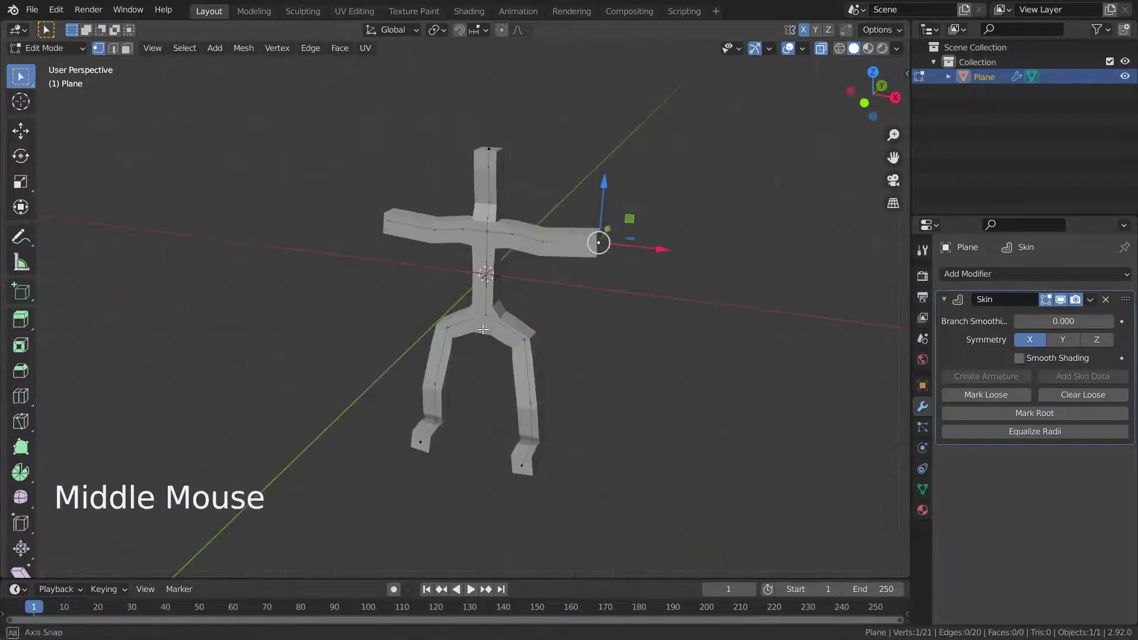
pyautogui.moveTo(489, 173); pyautogui.dragTo(488, 188, button='middle')
# Step: Enlarge the head vertex's skin with Ctrl+A and move it along Z
pyautogui.click(483, 172)
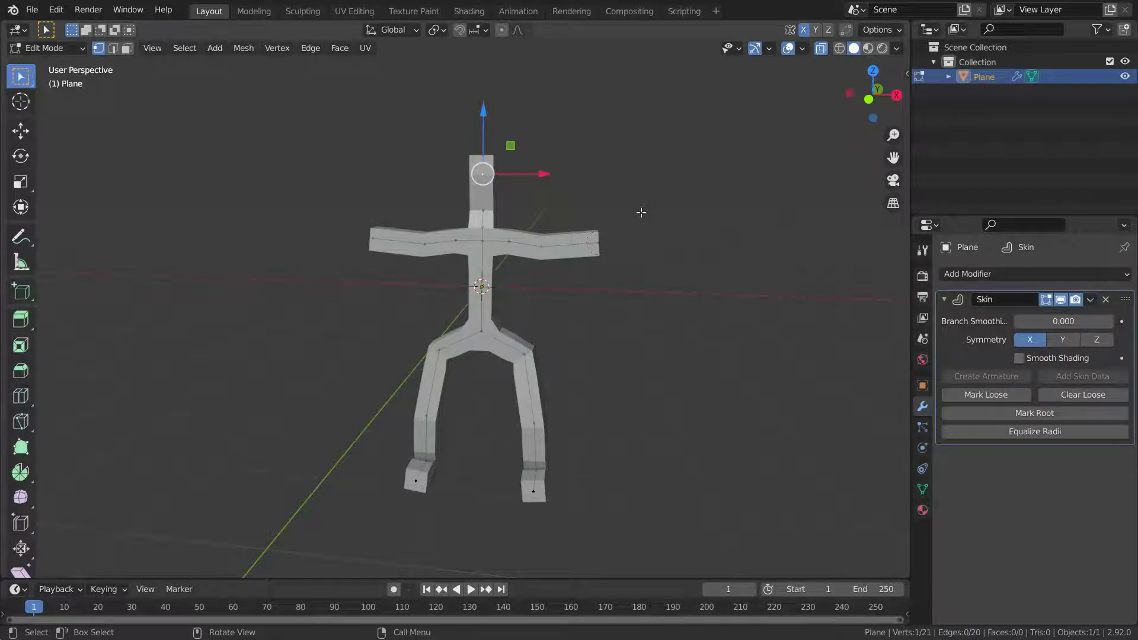
pyautogui.hotkey('ctrl', 'a')
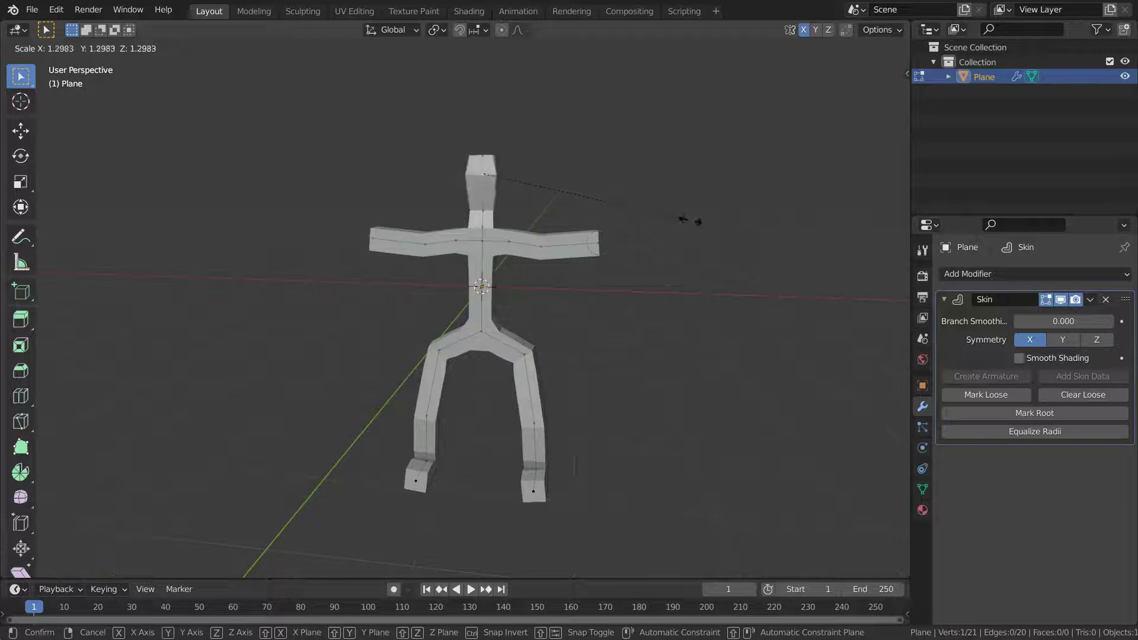
pyautogui.click(43, 271)
pyautogui.scroll(-4, 43, 272)
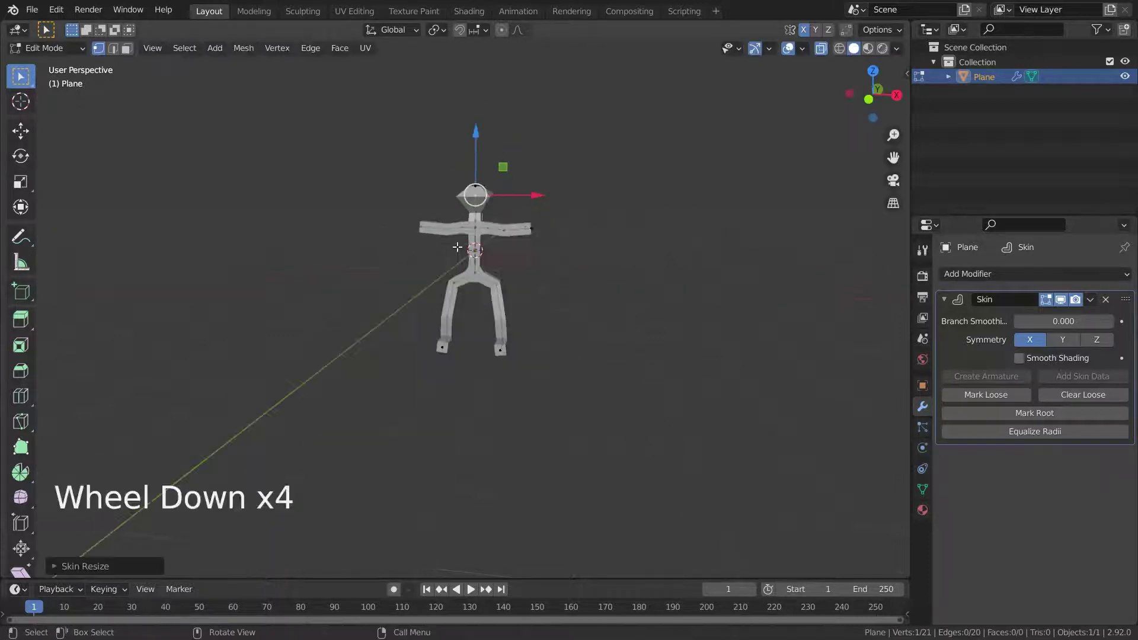
pyautogui.scroll(4, 43, 271)
pyautogui.moveTo(483, 127); pyautogui.dragTo(484, 148)
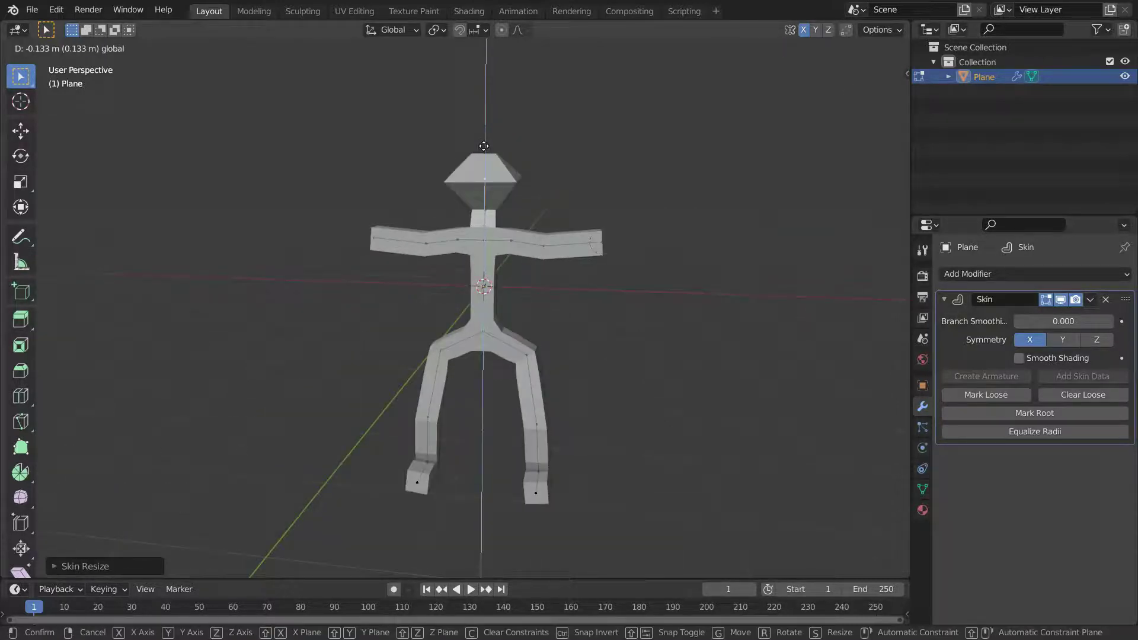
pyautogui.click(483, 149)
# Step: Shrink the arm-tip skin so the arms taper, and stretch the tip outward along X
pyautogui.moveTo(483, 148); pyautogui.dragTo(588, 361, button='middle')
pyautogui.scroll(-3, 587, 360)
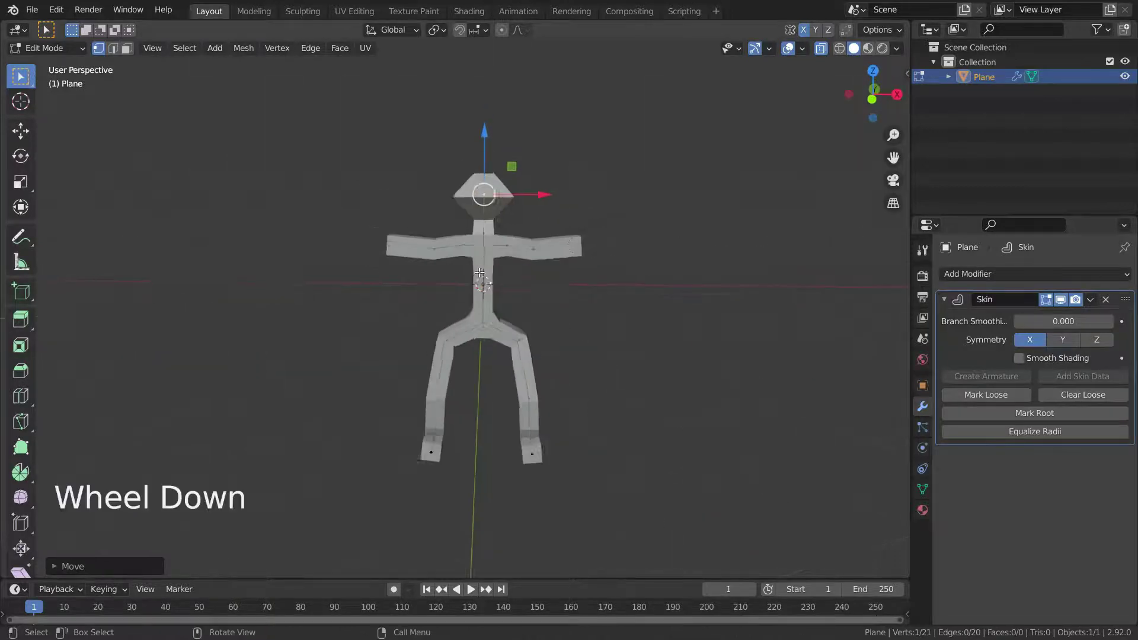
pyautogui.scroll(5, 587, 360)
pyautogui.click(588, 361)
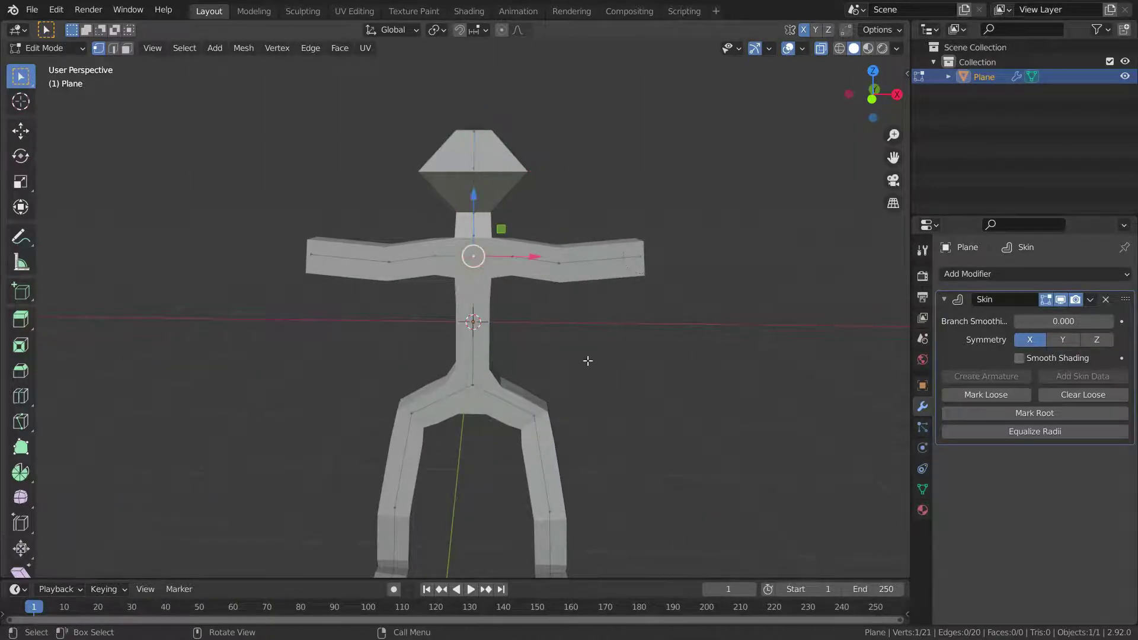
pyautogui.click(636, 265)
pyautogui.hotkey('ctrl', 'a')
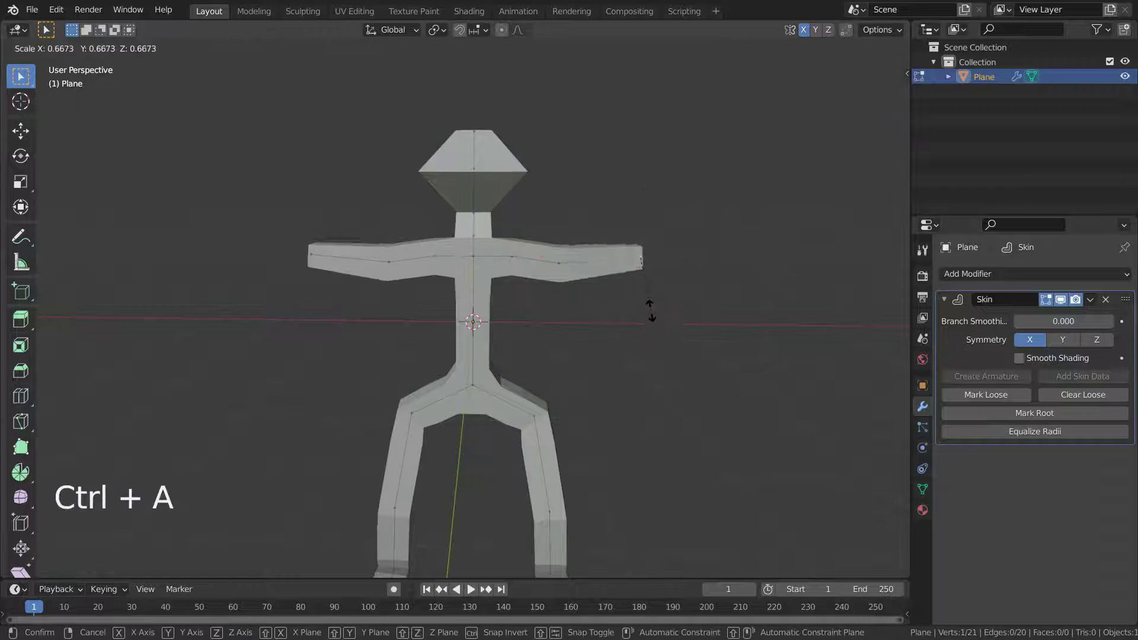
pyautogui.click(648, 297)
pyautogui.scroll(-4, 648, 296)
pyautogui.scroll(2, 641, 278)
pyautogui.moveTo(641, 278); pyautogui.dragTo(649, 263, button='middle')
pyautogui.moveTo(650, 263); pyautogui.dragTo(666, 263)
# Step: Widen the chest vertex's skin along X to broaden the torso
pyautogui.click(492, 282)
pyautogui.scroll(2, 510, 308)
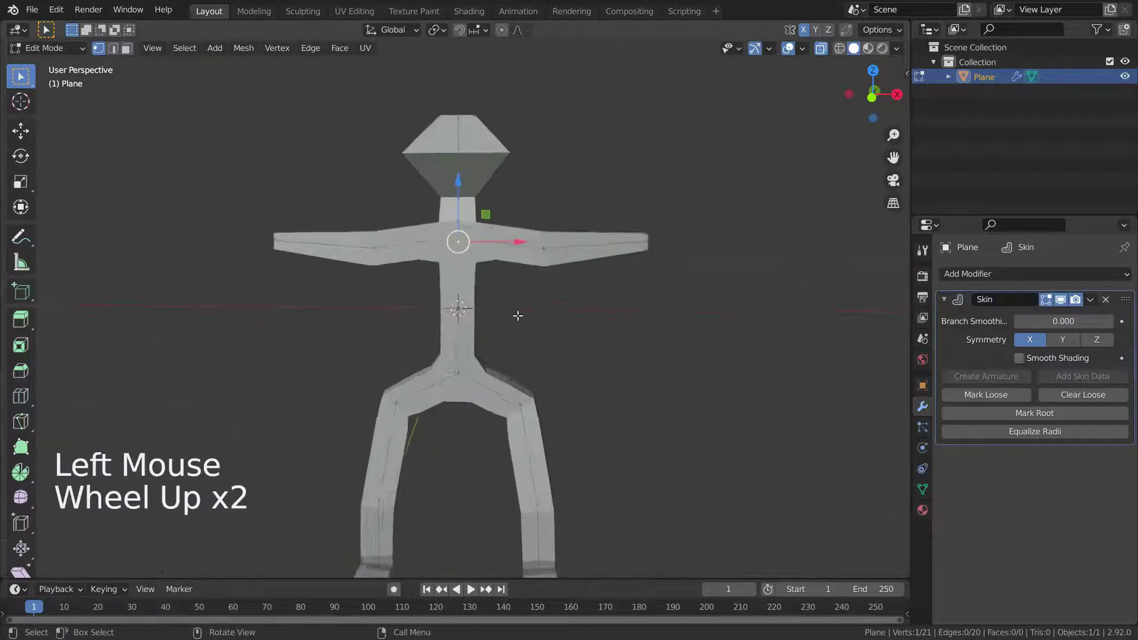
pyautogui.moveTo(516, 315); pyautogui.dragTo(557, 318, button='middle')
pyautogui.hotkey('ctrl', 'a')
pyautogui.press('x')
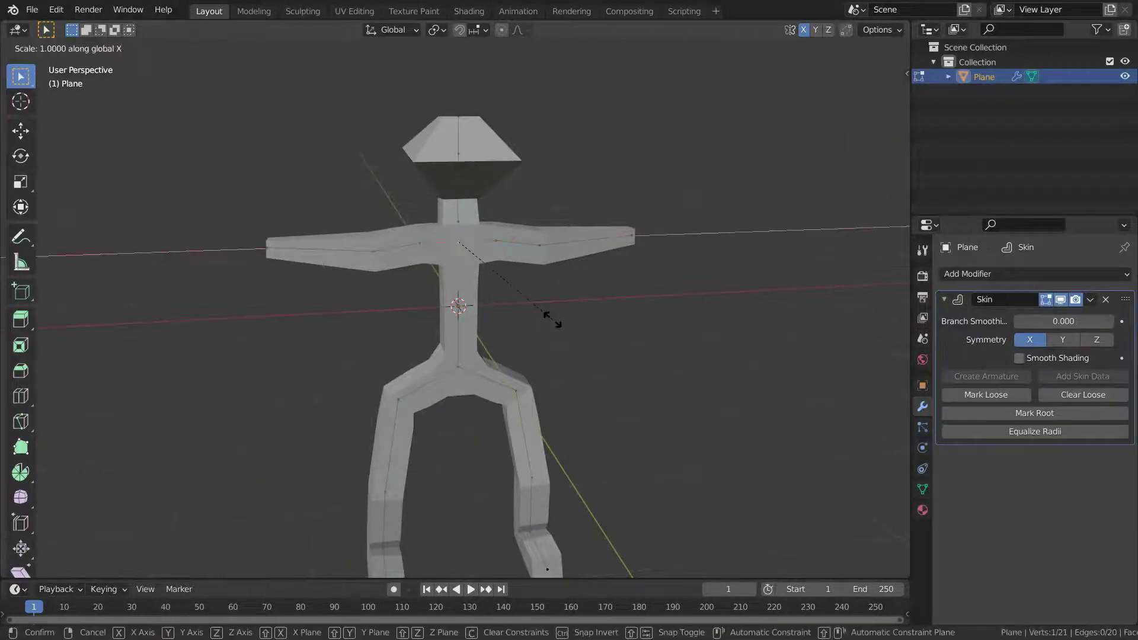
pyautogui.rightClick(161, 464)
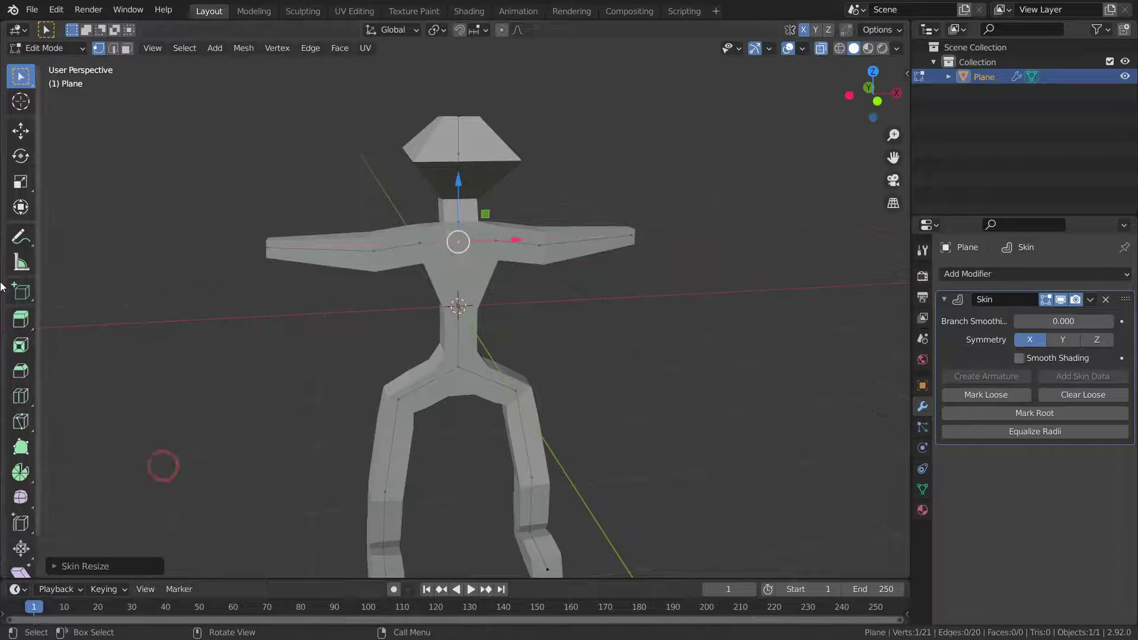
pyautogui.scroll(3, 622, 300)
pyautogui.click(623, 300)
pyautogui.hotkey('ctrl', 'a')
pyautogui.moveTo(623, 301); pyautogui.dragTo(901, 325)
pyautogui.scroll(-4, 455, 296)
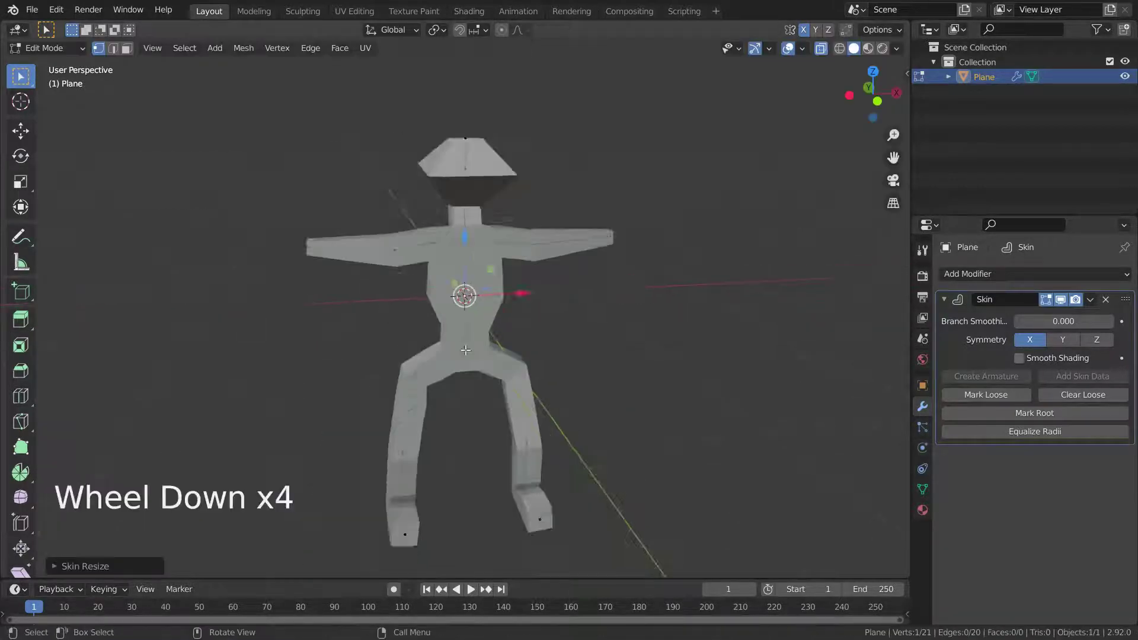
pyautogui.scroll(2, 455, 296)
pyautogui.click(466, 339)
# Step: Widen the pelvis skin along X and shrink the waist vertex to pinch it
pyautogui.hotkey('ctrl', 'a')
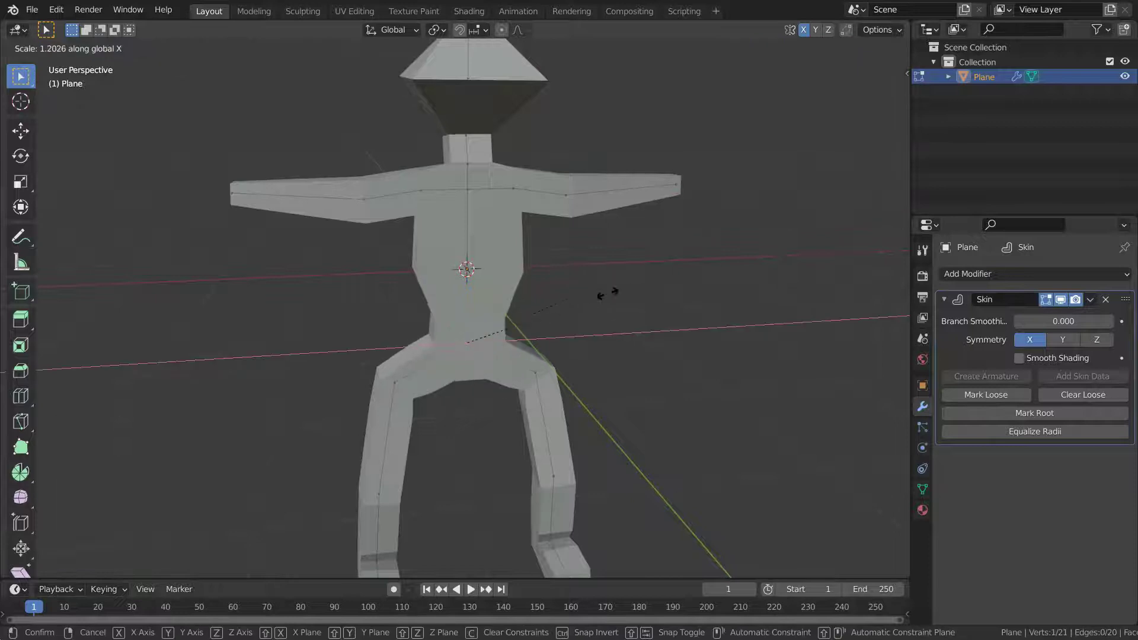
pyautogui.click(609, 294)
pyautogui.scroll(2, 466, 303)
pyautogui.moveTo(466, 302); pyautogui.dragTo(459, 261, button='middle')
pyautogui.click(458, 256)
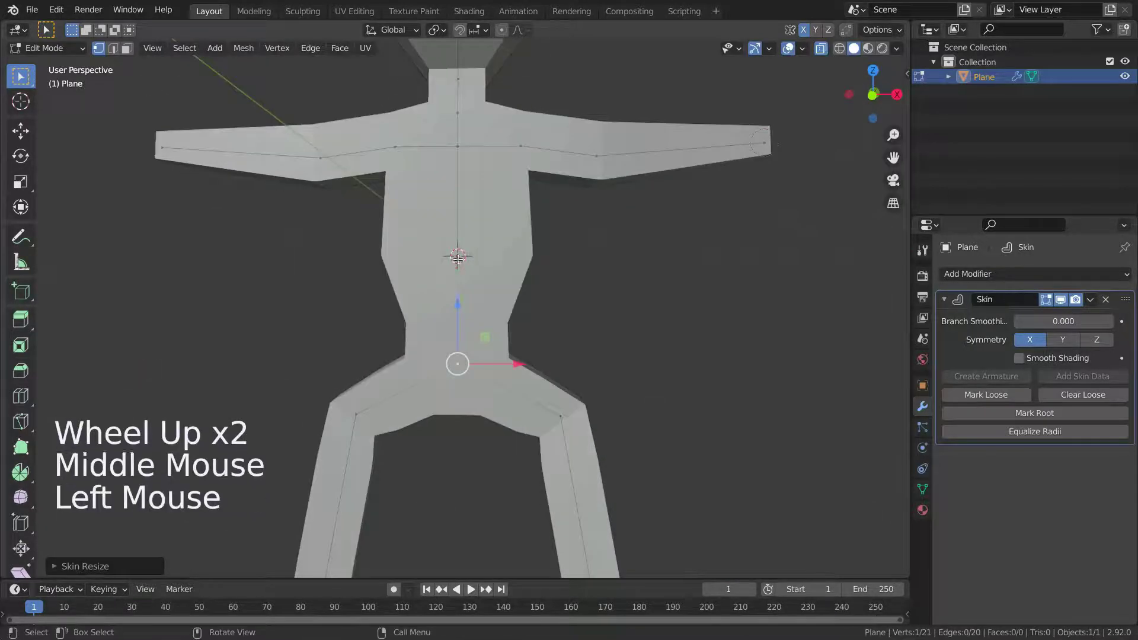
pyautogui.hotkey('ctrl', 'a')
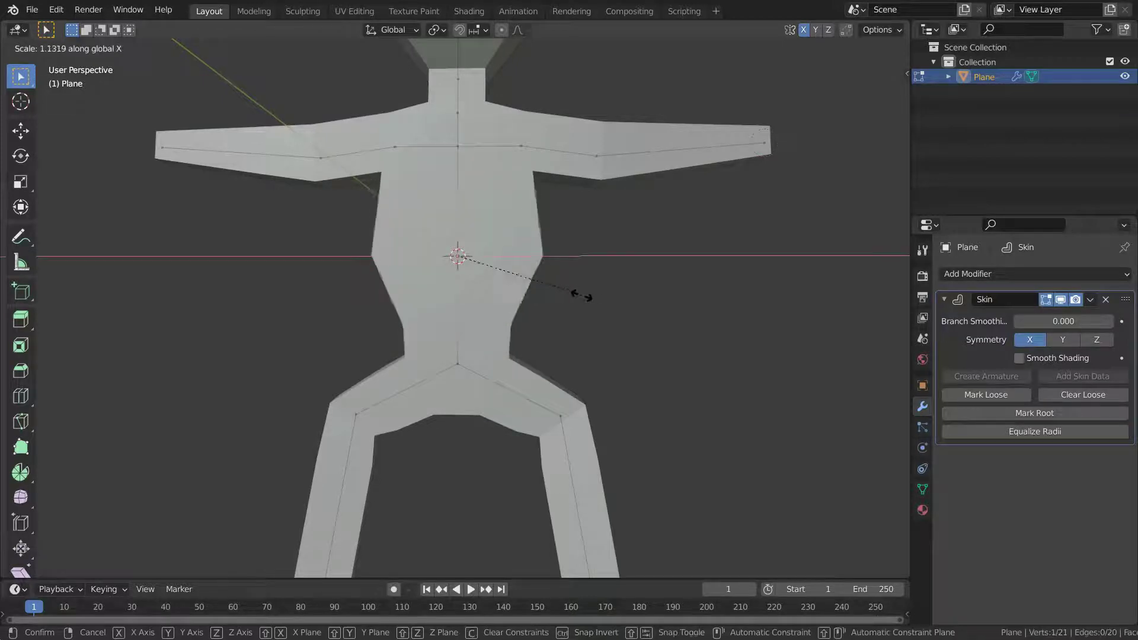
pyautogui.click(559, 291)
pyautogui.scroll(-5, 462, 328)
pyautogui.scroll(1, 463, 328)
# Step: From the front view, move the hip and lower left-leg vertices to straighten the legs
pyautogui.moveTo(462, 329); pyautogui.dragTo(471, 403, button='middle')
pyautogui.press('KP_1')
pyautogui.click(413, 363)
pyautogui.moveTo(413, 363); pyautogui.dragTo(480, 359)
pyautogui.click(394, 437)
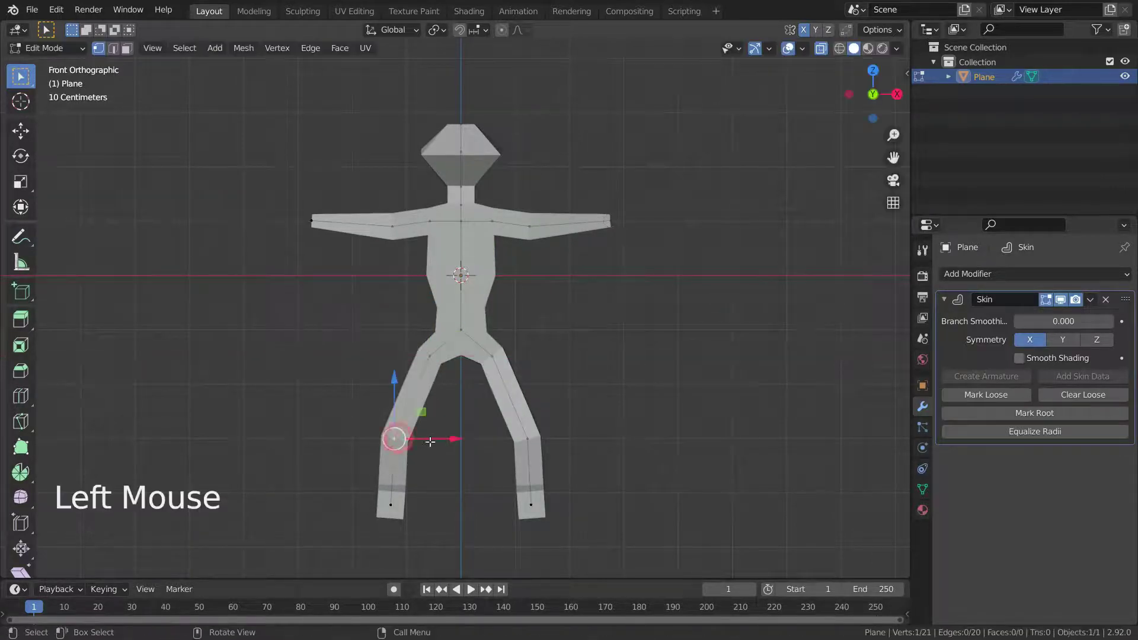
pyautogui.moveTo(394, 437); pyautogui.dragTo(452, 437)
# Step: Place the left foot vertex directly under the leg and nudge the knee vertex
pyautogui.moveTo(391, 505); pyautogui.dragTo(451, 510)
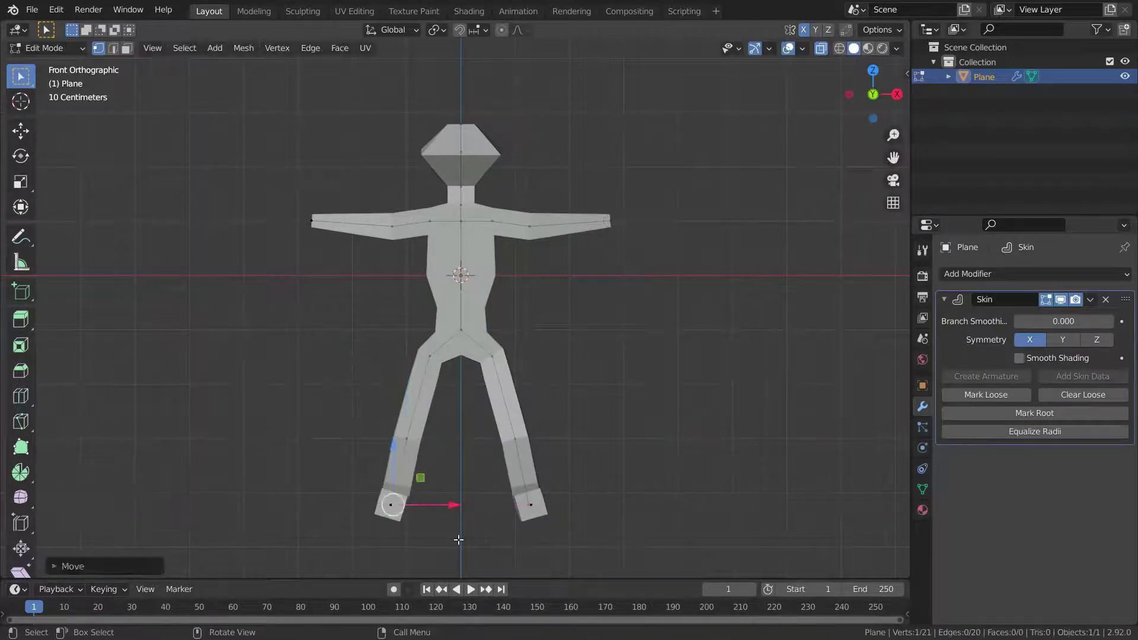
pyautogui.hotkey('ctrl', 'z')
pyautogui.moveTo(342, 468); pyautogui.dragTo(422, 512)
pyautogui.moveTo(415, 507); pyautogui.dragTo(479, 502)
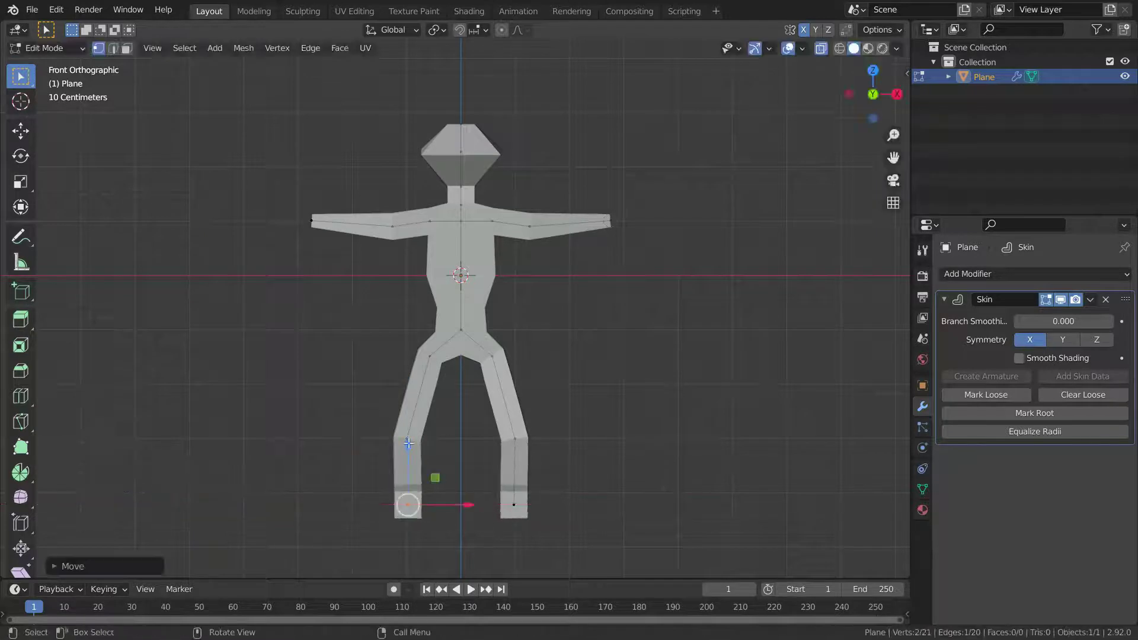
pyautogui.click(424, 437)
pyautogui.moveTo(424, 437); pyautogui.dragTo(422, 439)
pyautogui.scroll(-3, 422, 439)
pyautogui.scroll(3, 423, 439)
pyautogui.moveTo(422, 438); pyautogui.dragTo(552, 450, button='middle')
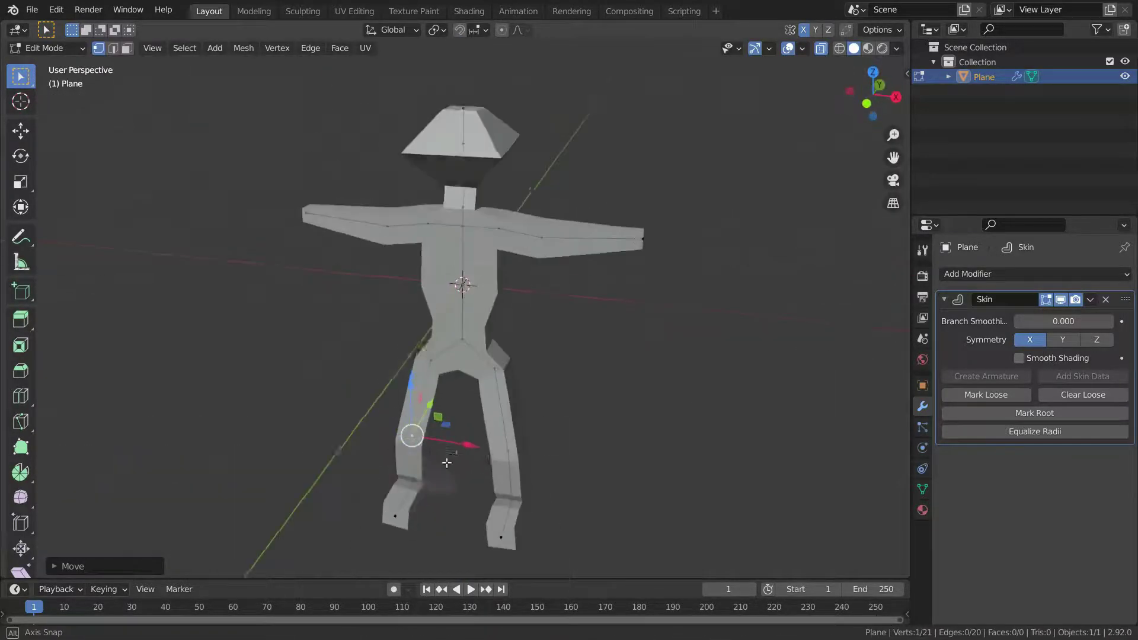
pyautogui.scroll(-2, 541, 457)
pyautogui.scroll(1, 523, 394)
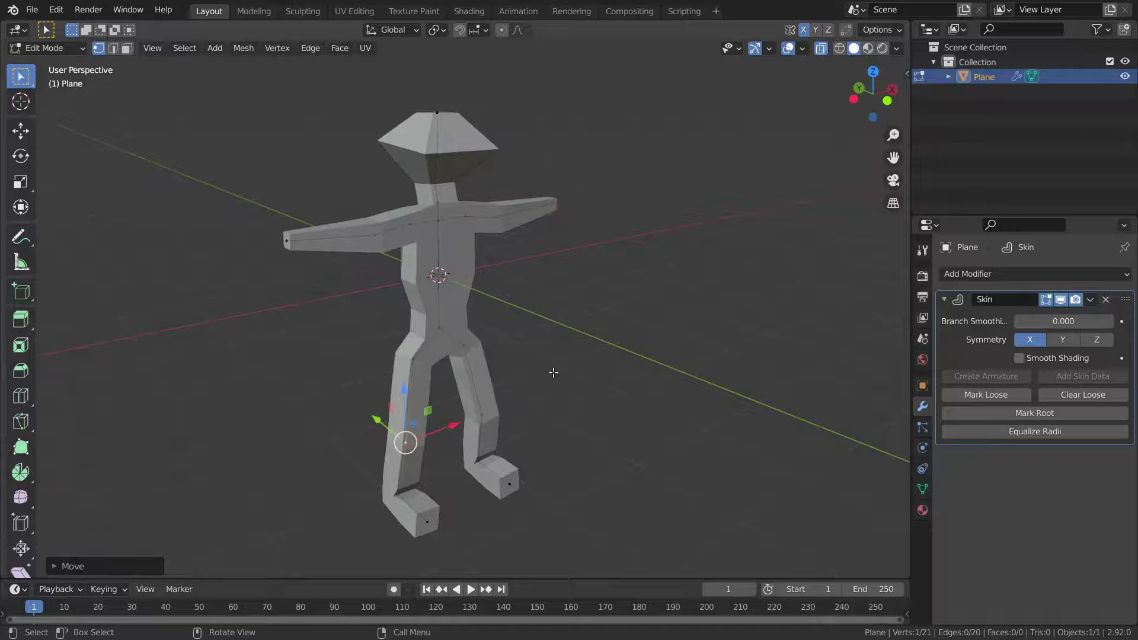
pyautogui.moveTo(554, 372); pyautogui.dragTo(516, 374, button='middle')
# Step: Try Branch Smoothing on the skin, then set it back to 0.000
pyautogui.moveTo(1043, 321); pyautogui.dragTo(1073, 321)
pyautogui.scroll(3, 513, 258)
pyautogui.moveTo(513, 257); pyautogui.dragTo(517, 255, button='middle')
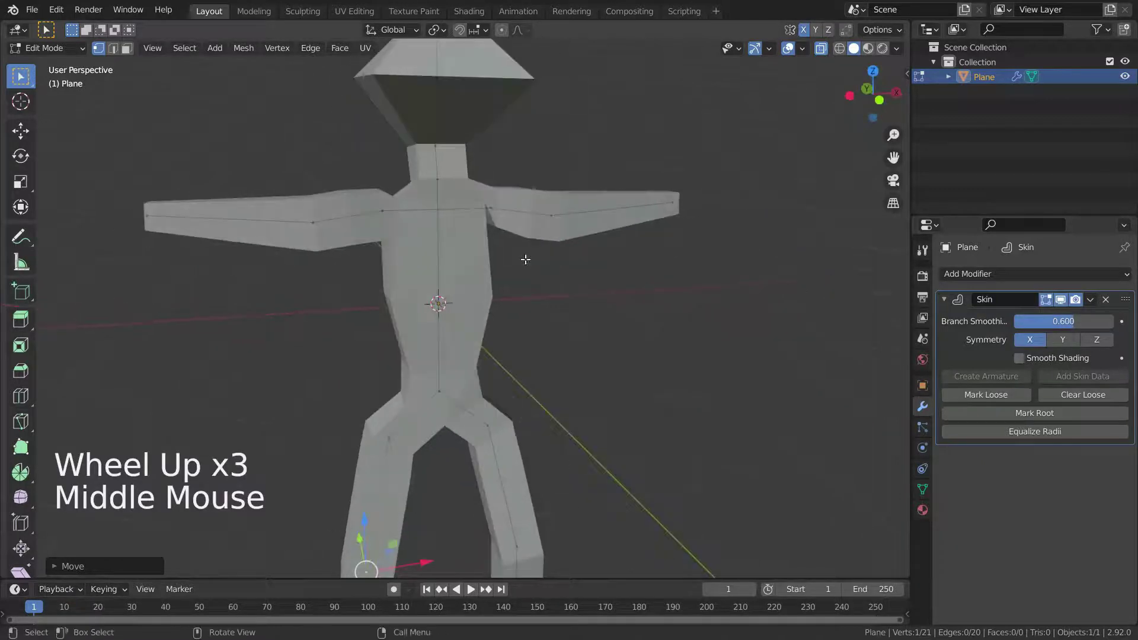
pyautogui.moveTo(1064, 322); pyautogui.dragTo(1015, 321)
pyautogui.scroll(-5, 515, 397)
pyautogui.scroll(1, 515, 397)
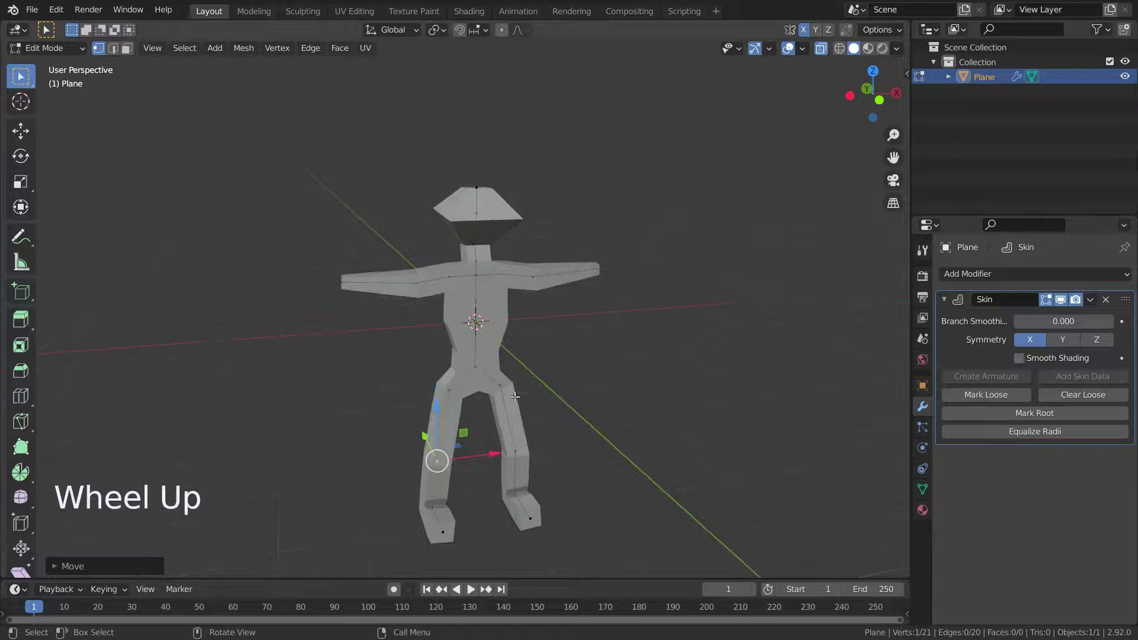
pyautogui.press('KP_1')
# Step: Extrude a two-segment first finger from the arm-tip vertex
pyautogui.scroll(-3, 551, 372)
pyautogui.scroll(5, 570, 302)
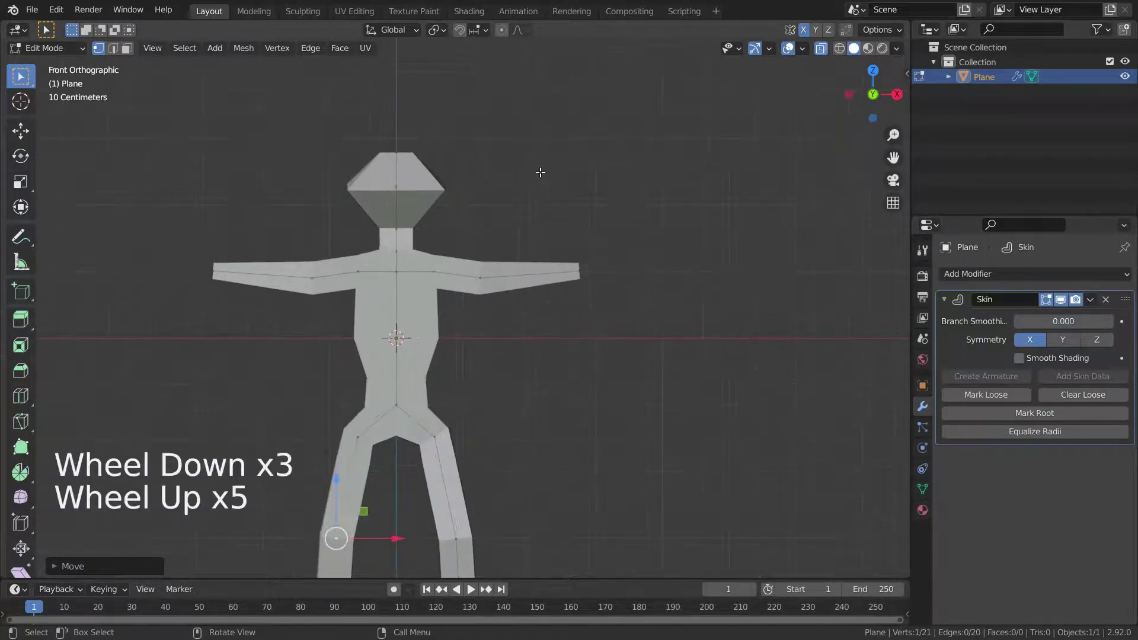
pyautogui.click(619, 287)
pyautogui.press('e')
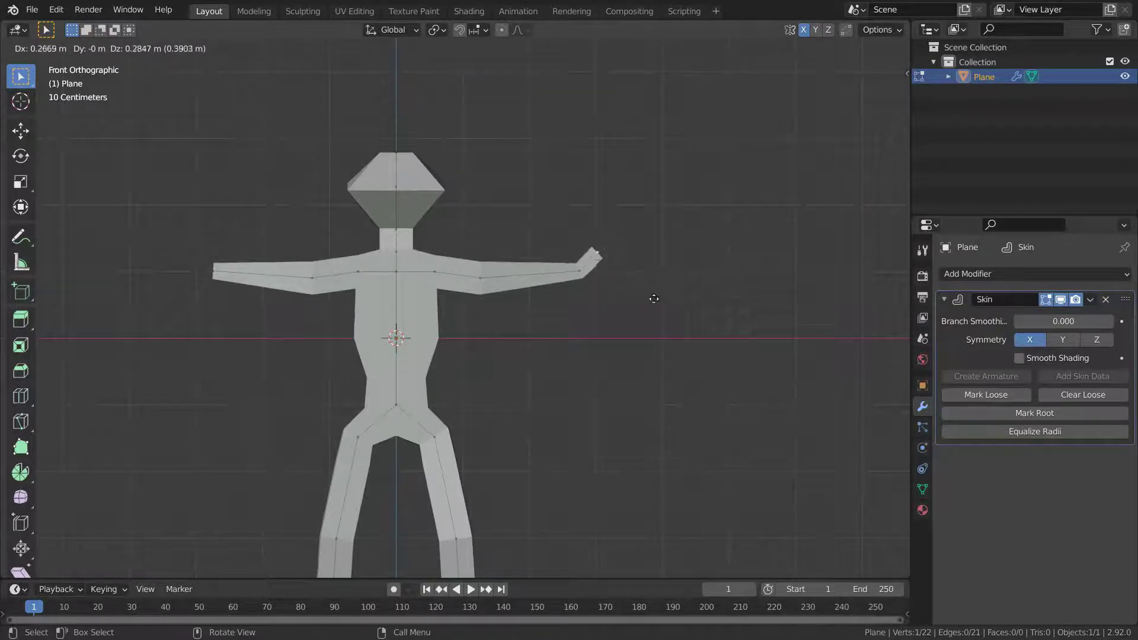
pyautogui.click(655, 297)
pyautogui.press('e')
pyautogui.click(673, 283)
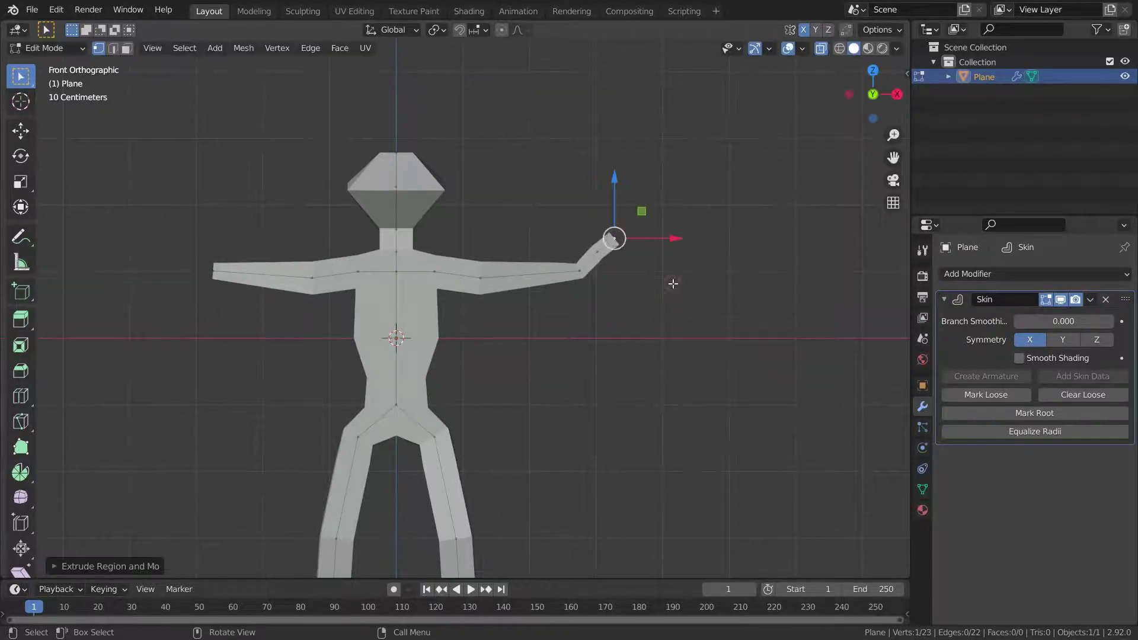
# Step: Extrude a two-segment second finger from the wrist vertex
pyautogui.click(578, 271)
pyautogui.press('e')
pyautogui.click(642, 313)
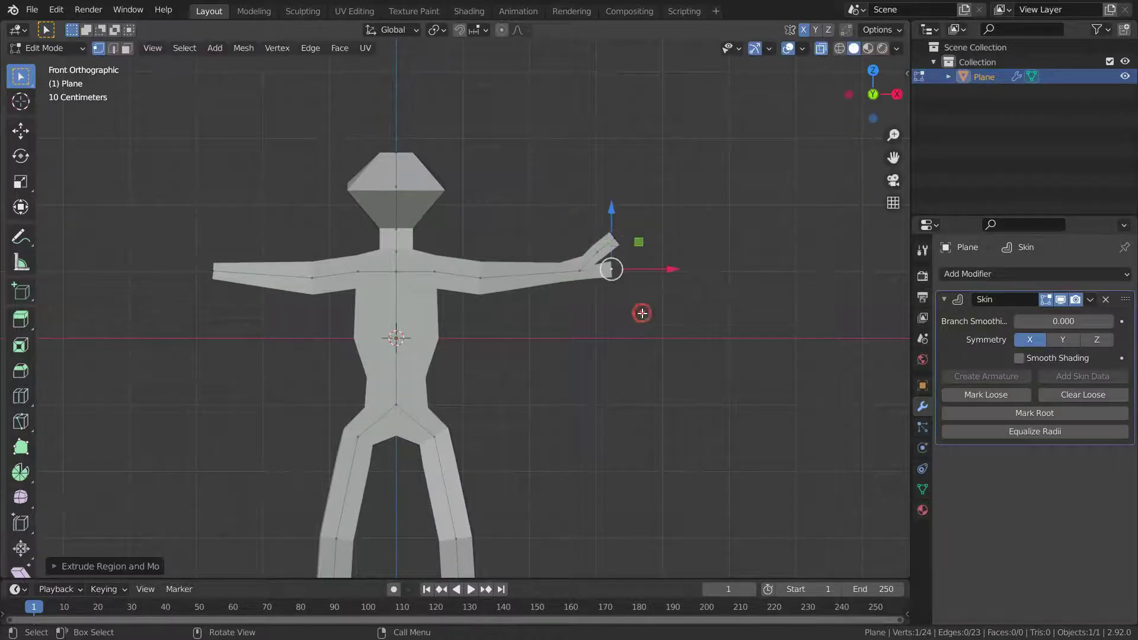
pyautogui.press('e')
pyautogui.click(658, 310)
# Step: Extrude a two-segment third finger from the wrist vertex
pyautogui.click(579, 271)
pyautogui.scroll(3, 554, 303)
pyautogui.scroll(-1, 569, 304)
pyautogui.press('e')
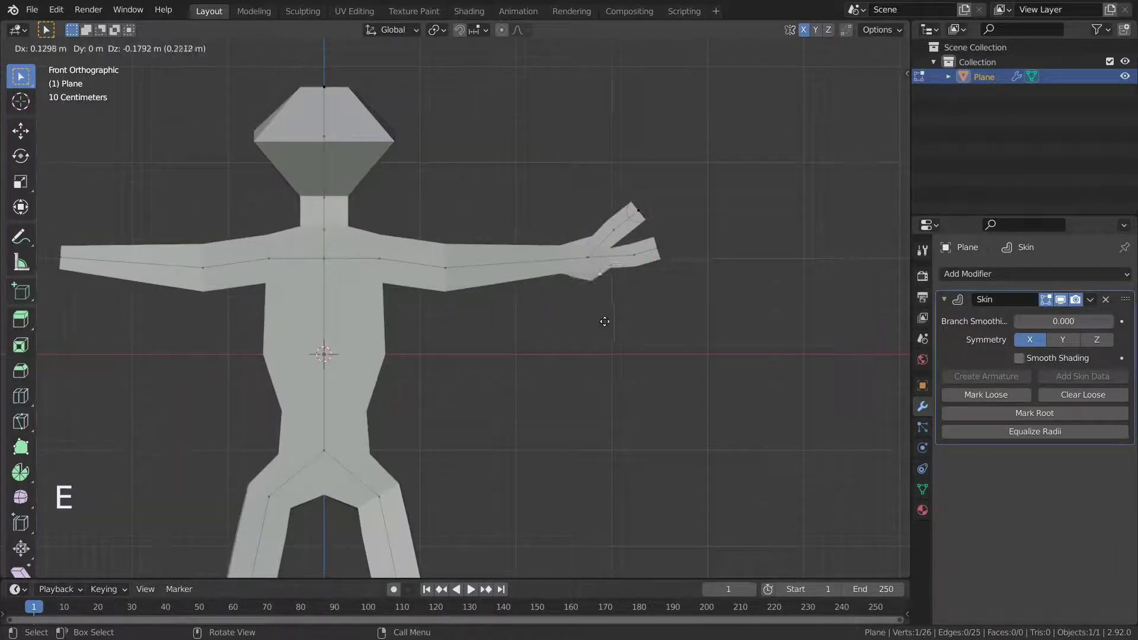
pyautogui.click(622, 331)
pyautogui.press('e')
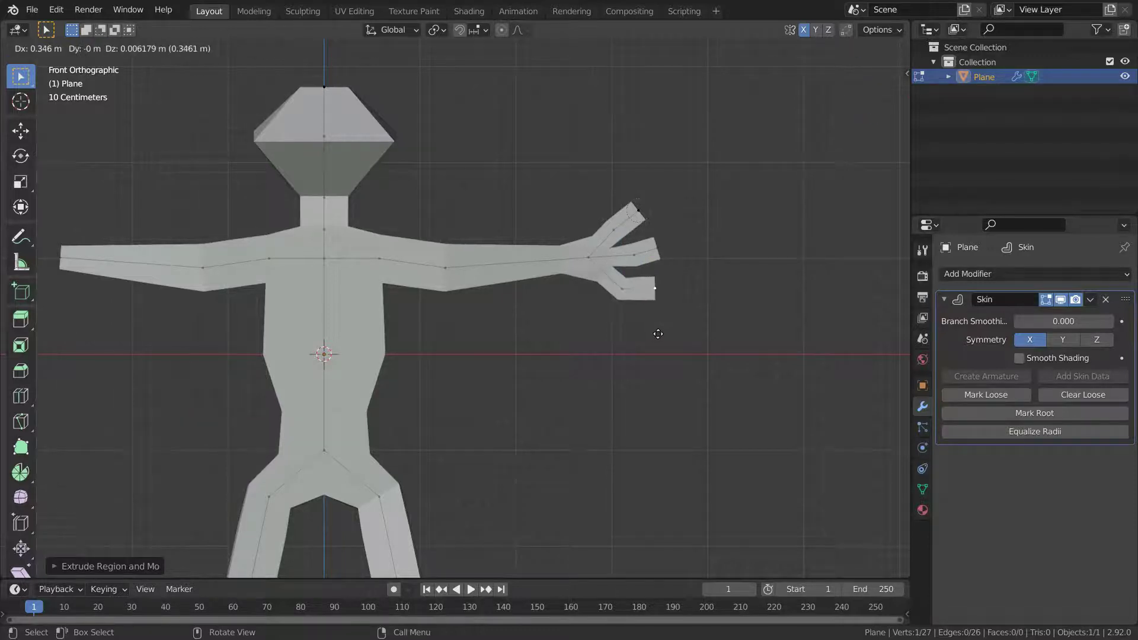
pyautogui.click(657, 333)
# Step: Shrink the skin thickness of the top, middle and bottom fingertips with Ctrl+A
pyautogui.scroll(4, 616, 249)
pyautogui.scroll(-3, 616, 249)
pyautogui.click(602, 223)
pyautogui.hotkey('ctrl', 'a')
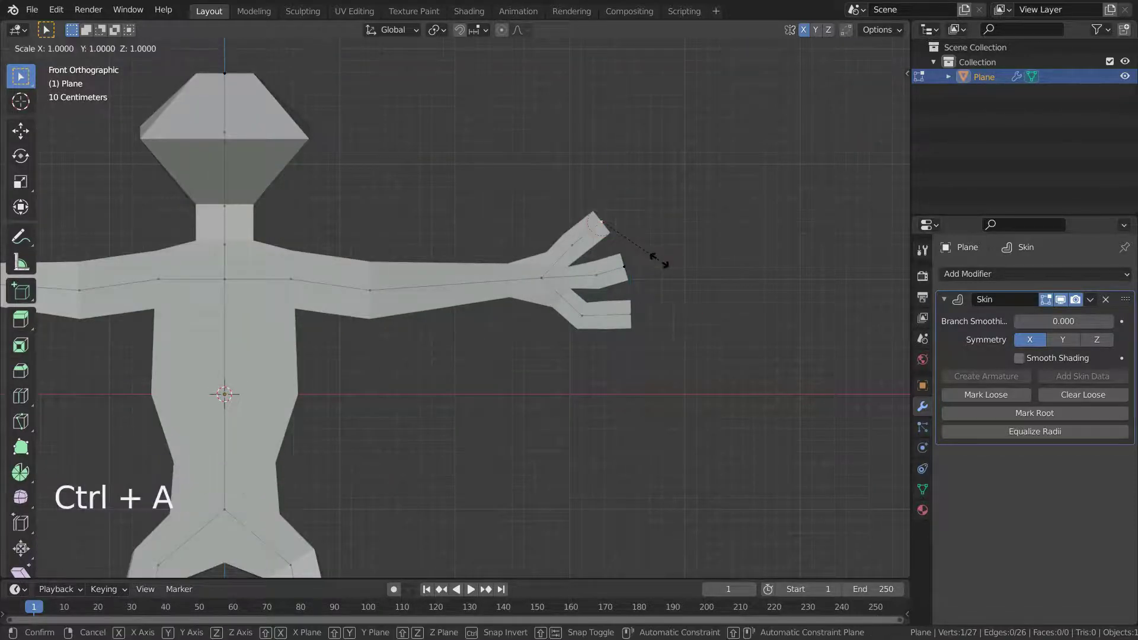
pyautogui.click(640, 251)
pyautogui.click(625, 266)
pyautogui.hotkey('ctrl', 'a')
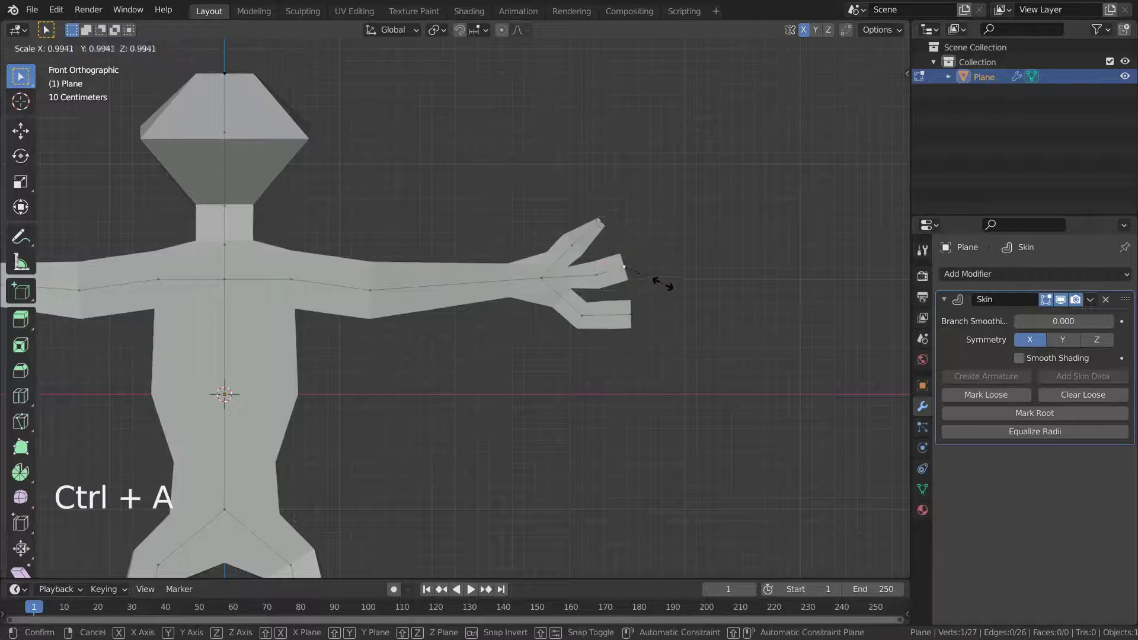
pyautogui.click(641, 268)
pyautogui.click(632, 316)
pyautogui.hotkey('ctrl', 'a')
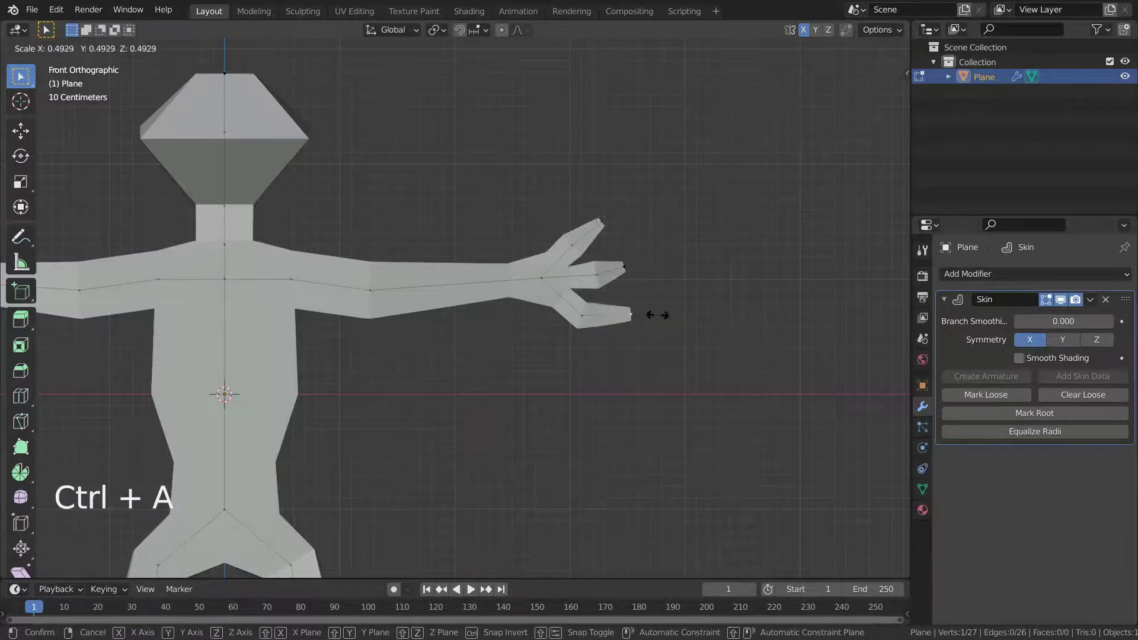
pyautogui.click(656, 314)
# Step: Resize the skin thickness of the three finger-base vertices
pyautogui.click(573, 245)
pyautogui.hotkey('ctrl', 'a')
pyautogui.click(640, 264)
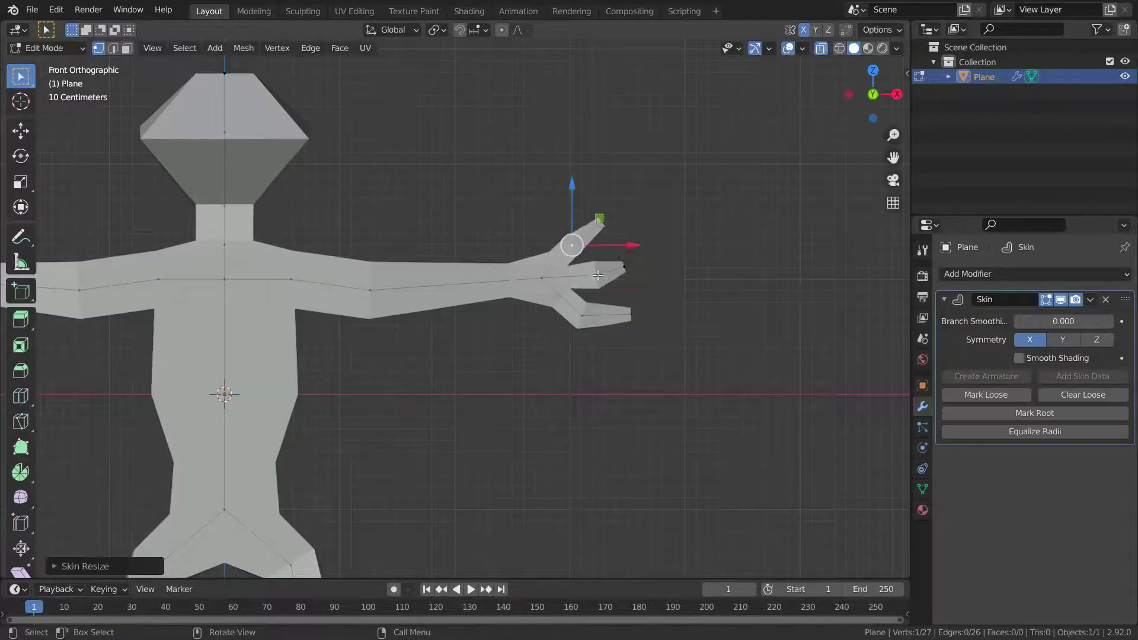
pyautogui.keyDown('ctrl'); pyautogui.click(635, 327); pyautogui.keyUp('ctrl')
pyautogui.hotkey('ctrl', 'a')
pyautogui.click(619, 303)
pyautogui.click(584, 317)
pyautogui.hotkey('ctrl', 'a')
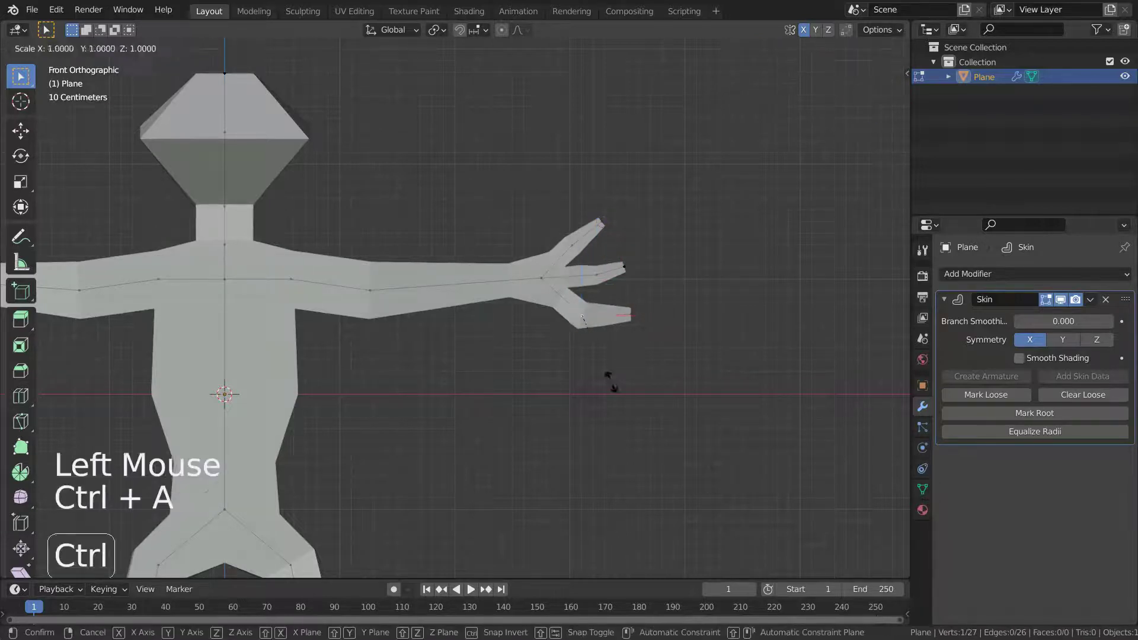
pyautogui.click(612, 354)
pyautogui.scroll(4, 612, 354)
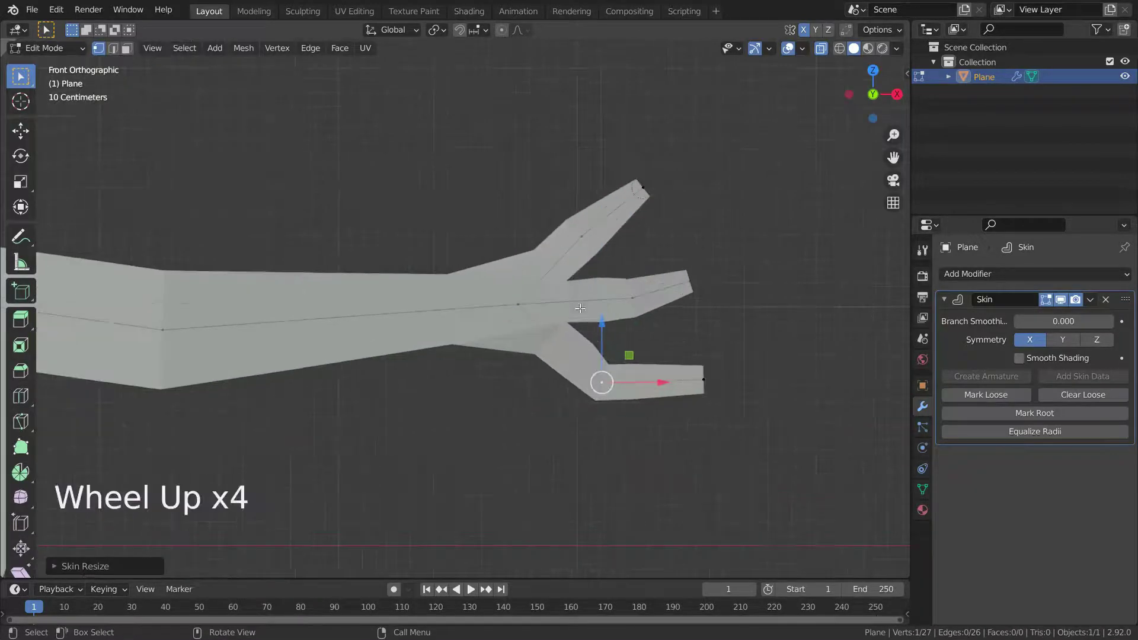
# Step: Alternate Mark Loose and Clear Loose on the wrist junction vertex, ending with Clear Loose
pyautogui.click(519, 307)
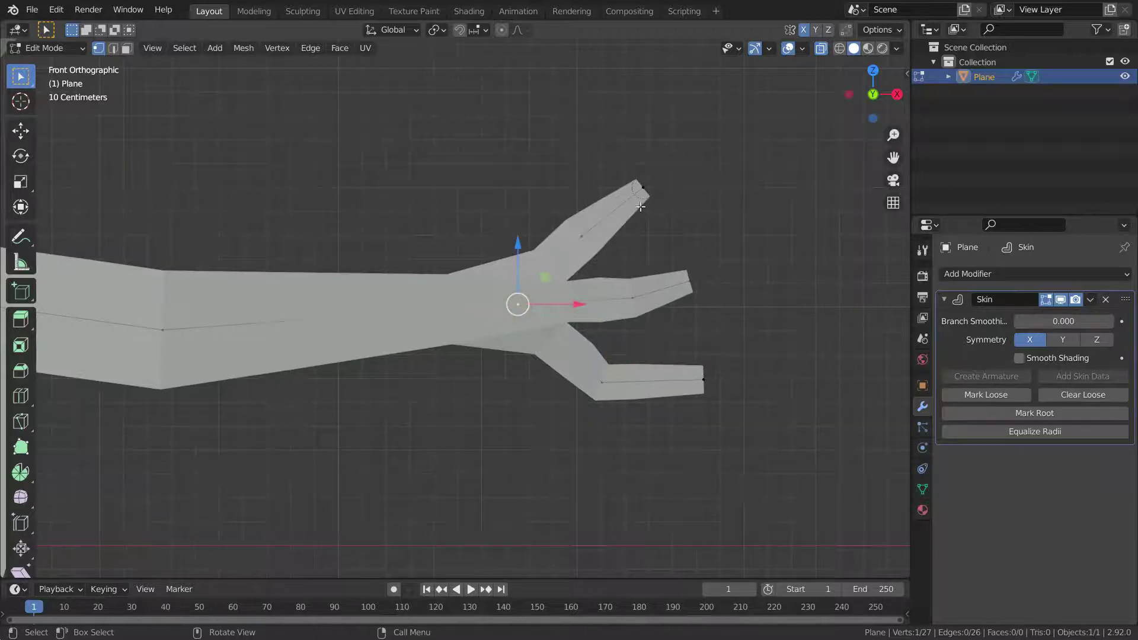
pyautogui.click(987, 394)
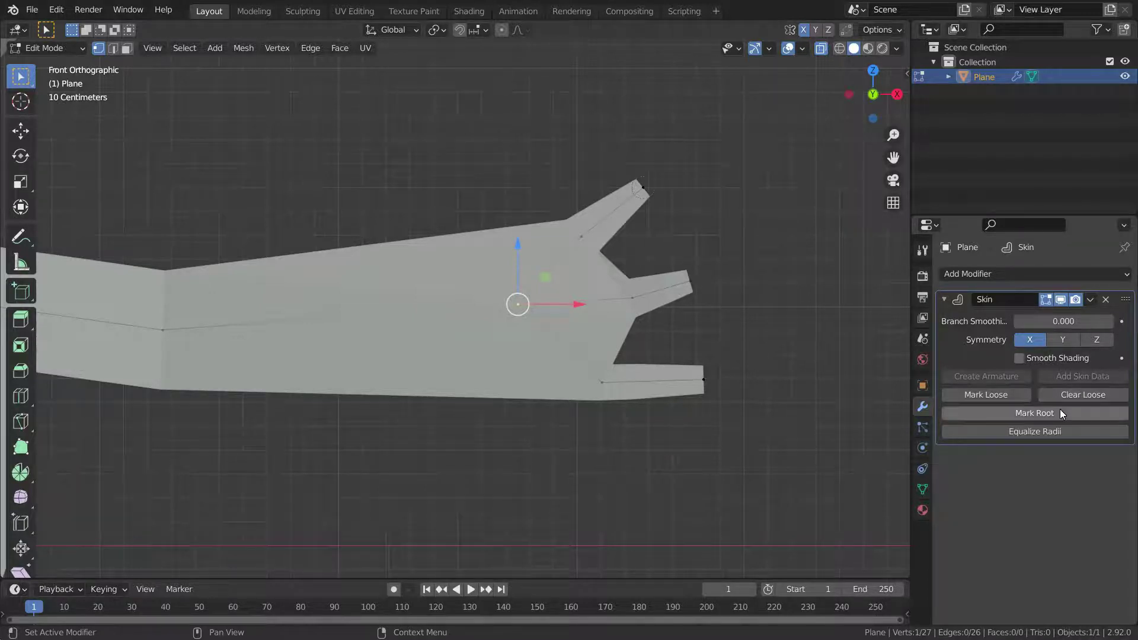
pyautogui.click(1084, 393)
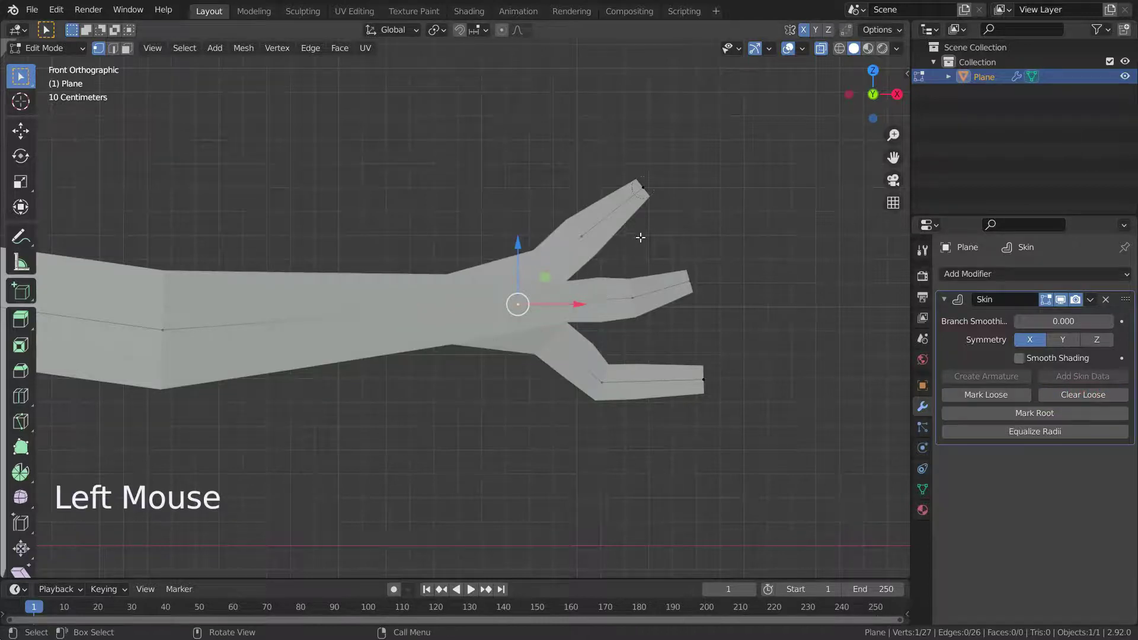
pyautogui.click(974, 395)
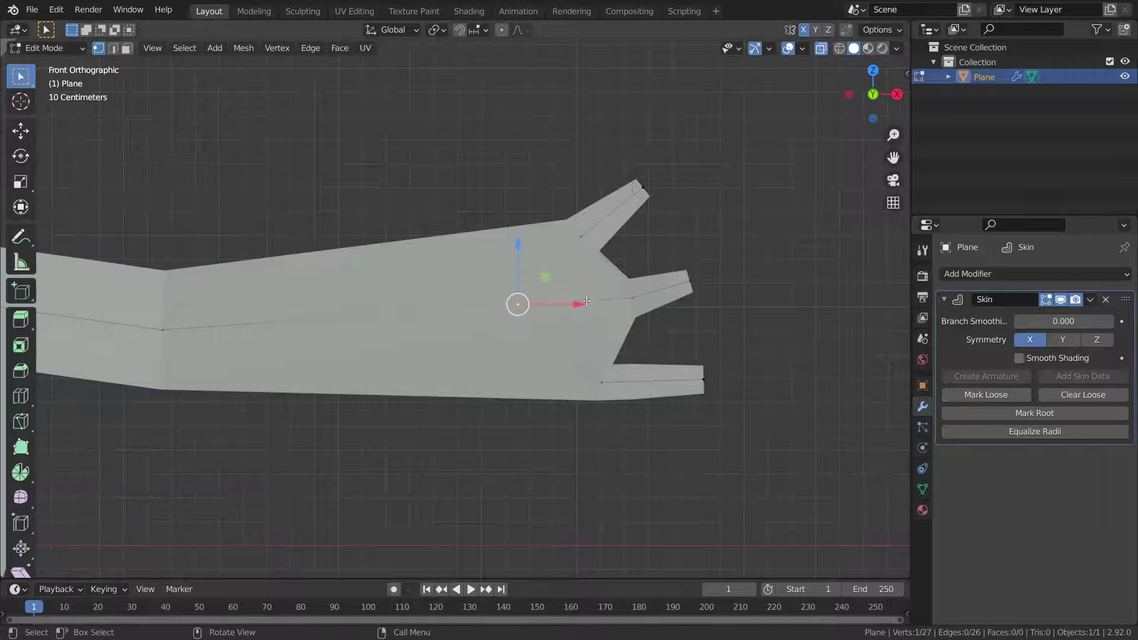
pyautogui.click(1101, 396)
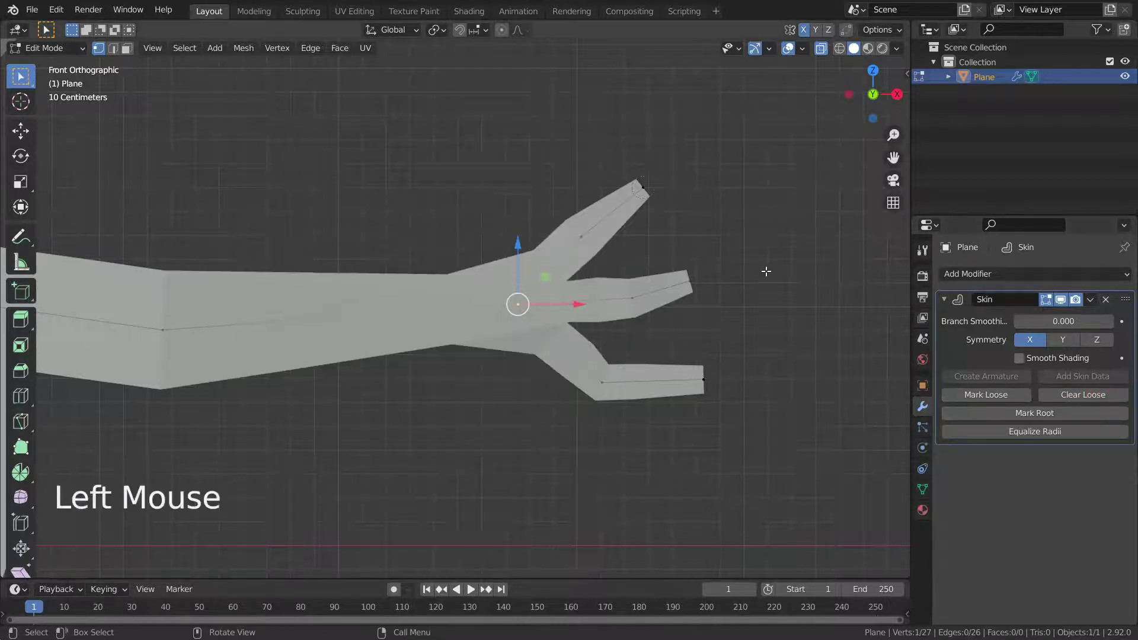
# Step: Frame the whole figure and switch the viewport to Wireframe shading
pyautogui.scroll(-5, 499, 259)
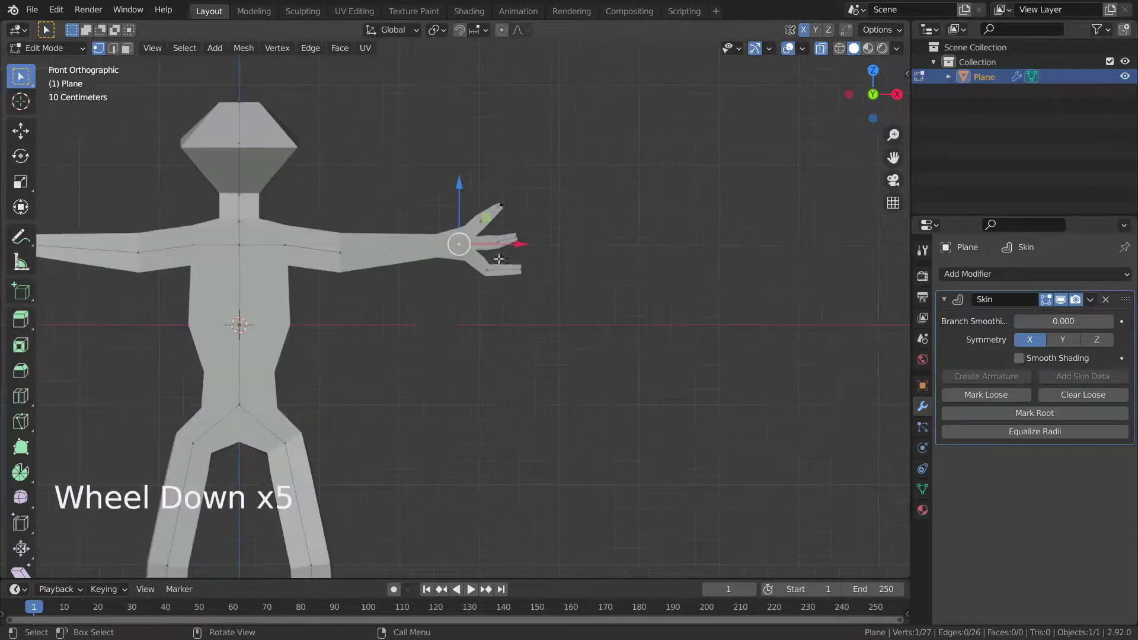
pyautogui.scroll(-4, 386, 349)
pyautogui.keyDown('shift'); pyautogui.moveTo(386, 348); pyautogui.dragTo(478, 323, button='middle'); pyautogui.keyUp('shift')
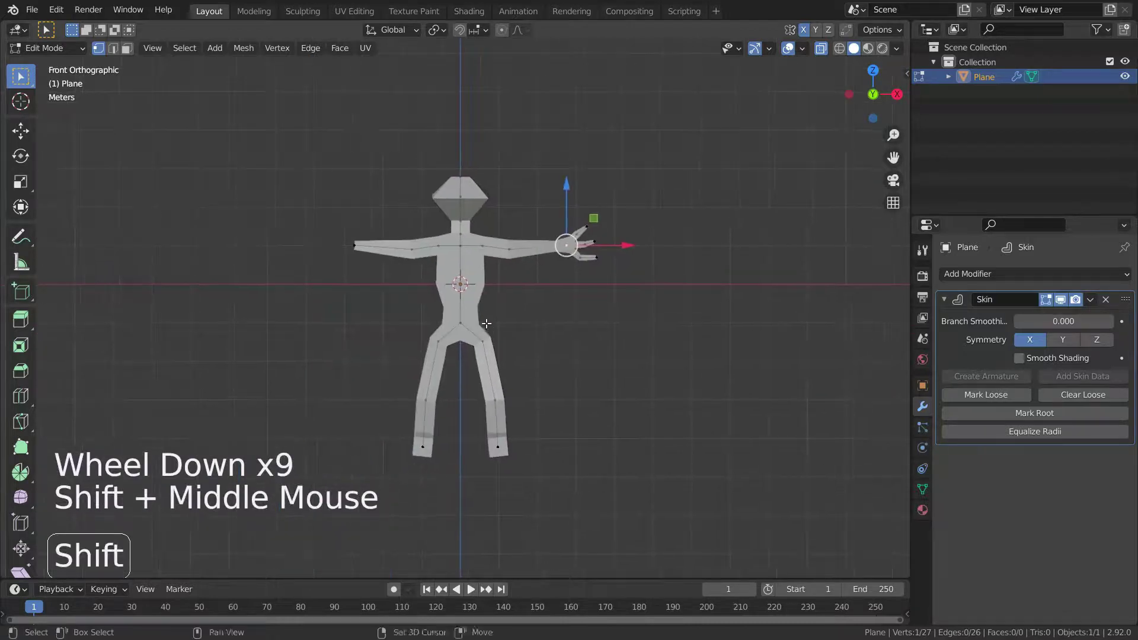
pyautogui.scroll(2, 479, 309)
pyautogui.scroll(1, 480, 308)
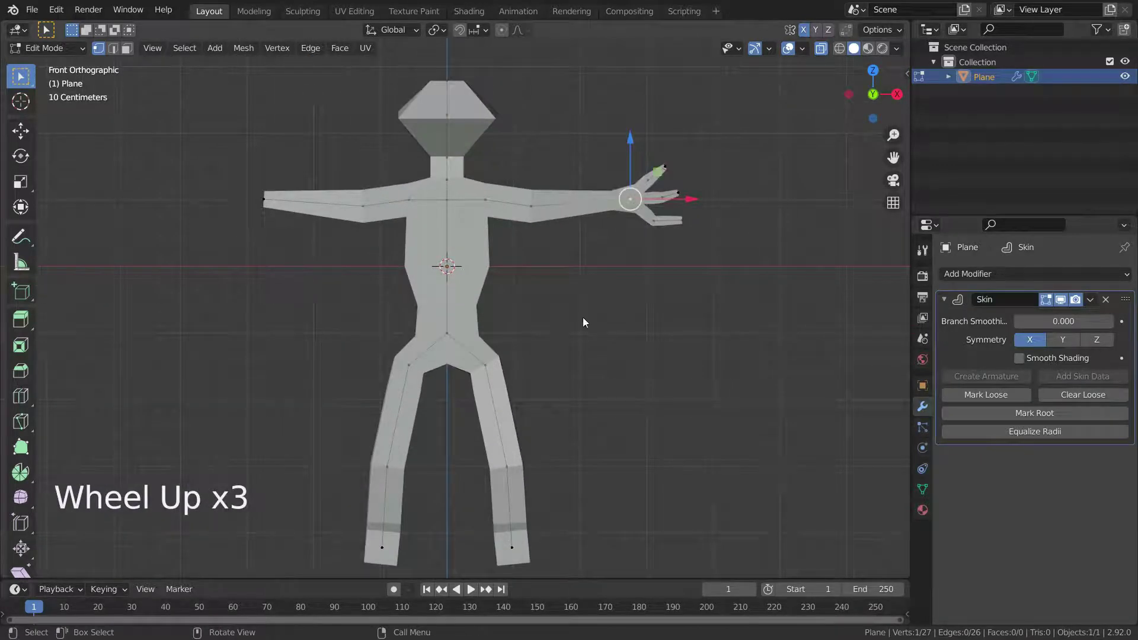
pyautogui.press('z')
pyautogui.click(493, 318)
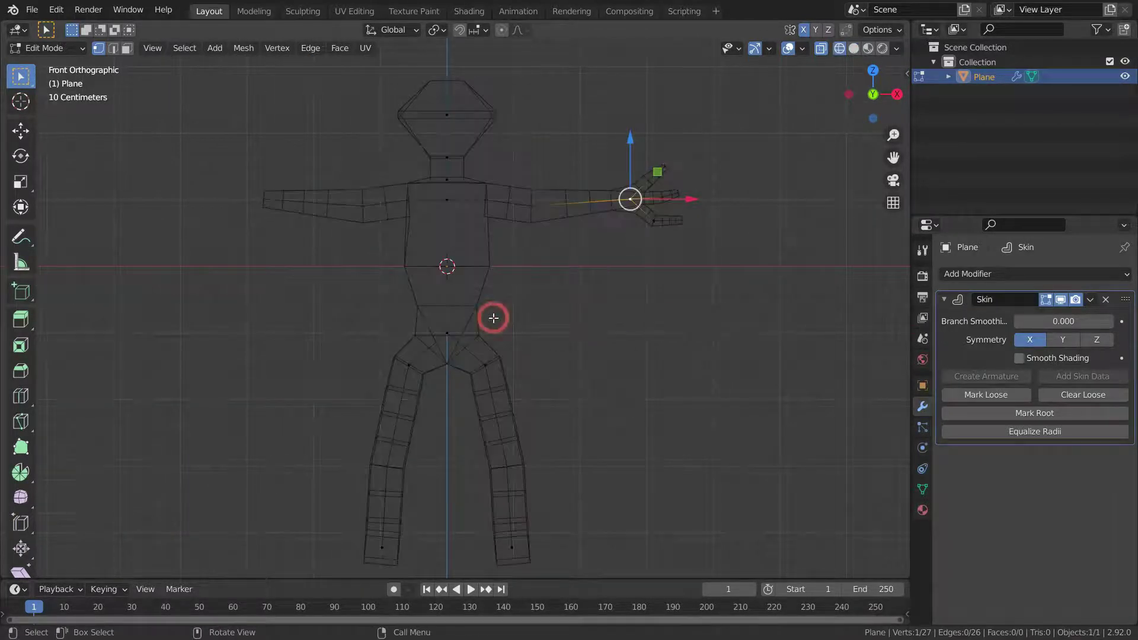
pyautogui.scroll(1, 439, 320)
pyautogui.scroll(-1, 438, 320)
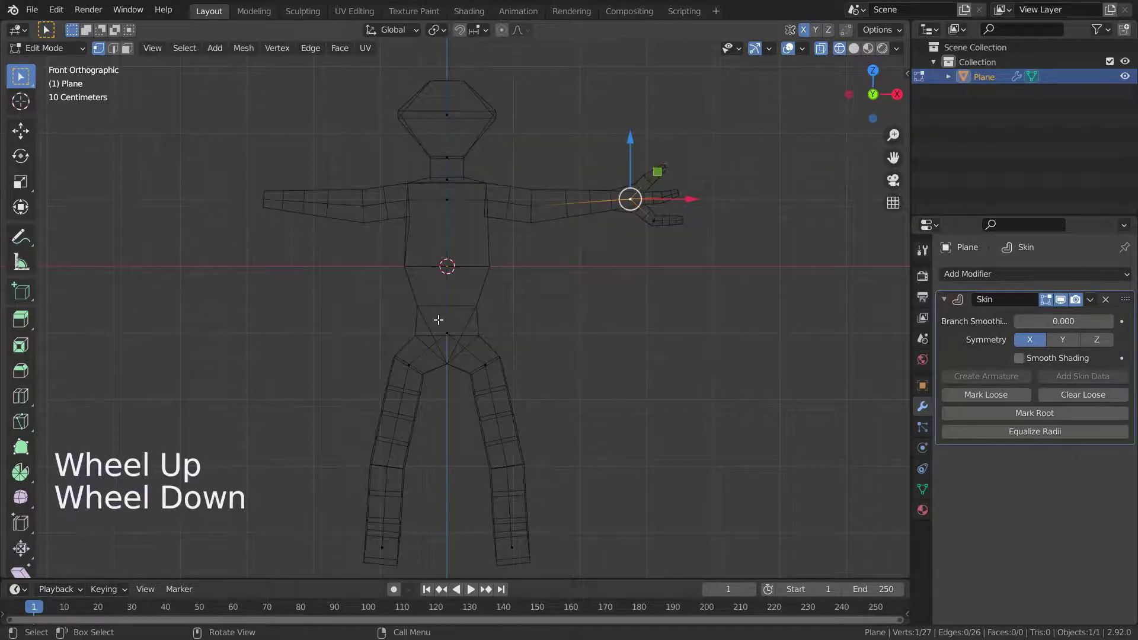
# Step: Deselect, toggle the skin's Symmetry X off and back on, then return to Solid shading
pyautogui.click(456, 281)
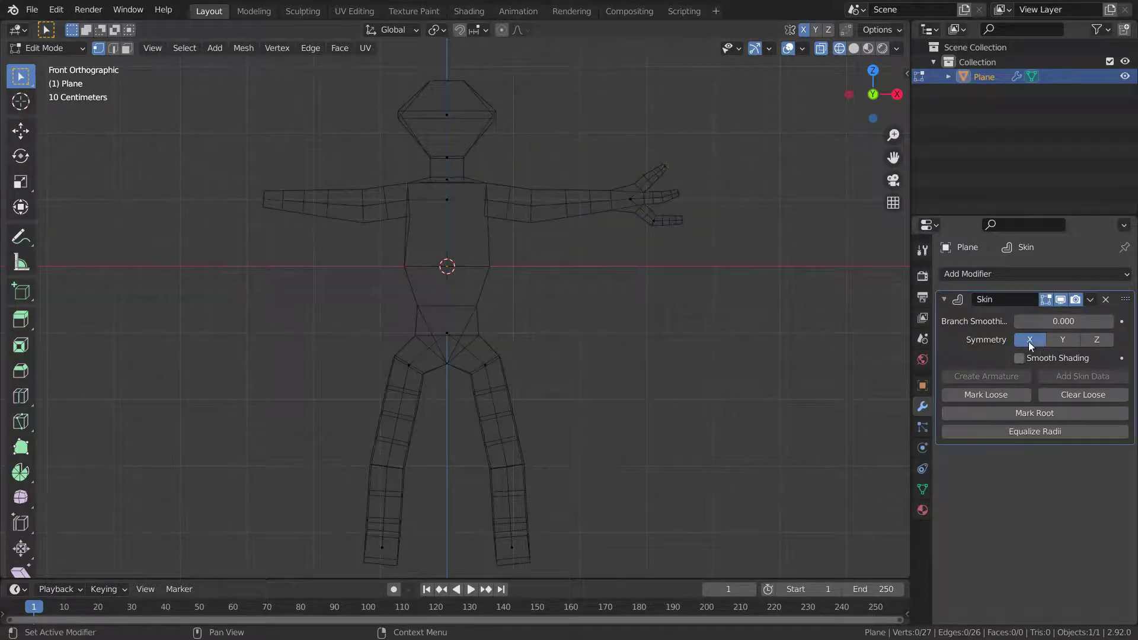
pyautogui.click(1031, 347)
pyautogui.click(446, 328)
pyautogui.scroll(5, 402, 340)
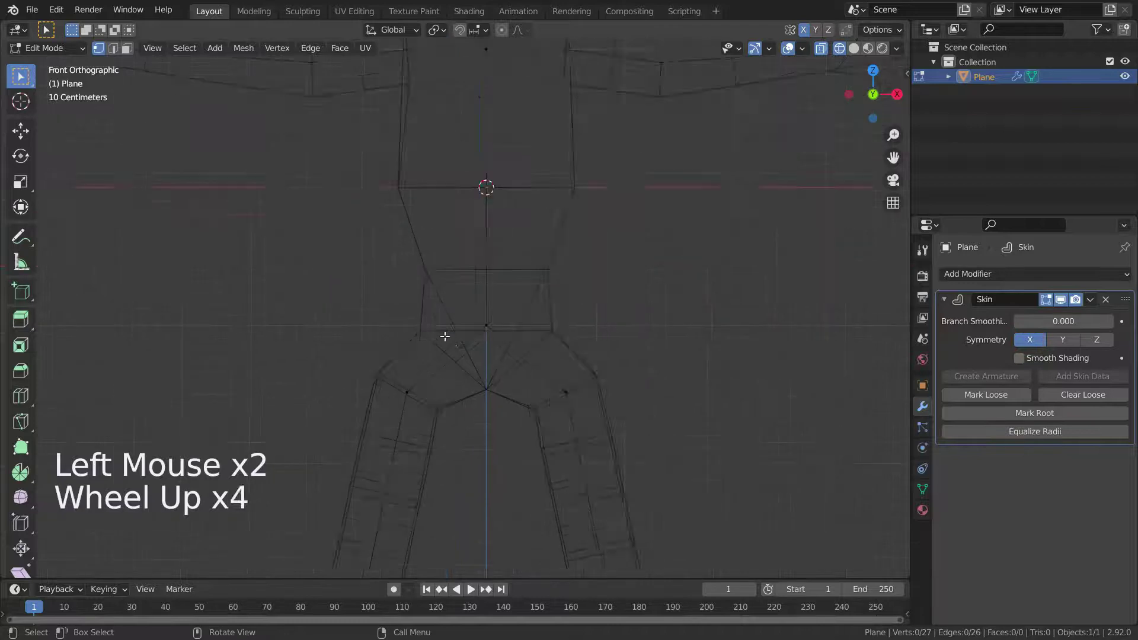
pyautogui.click(1030, 339)
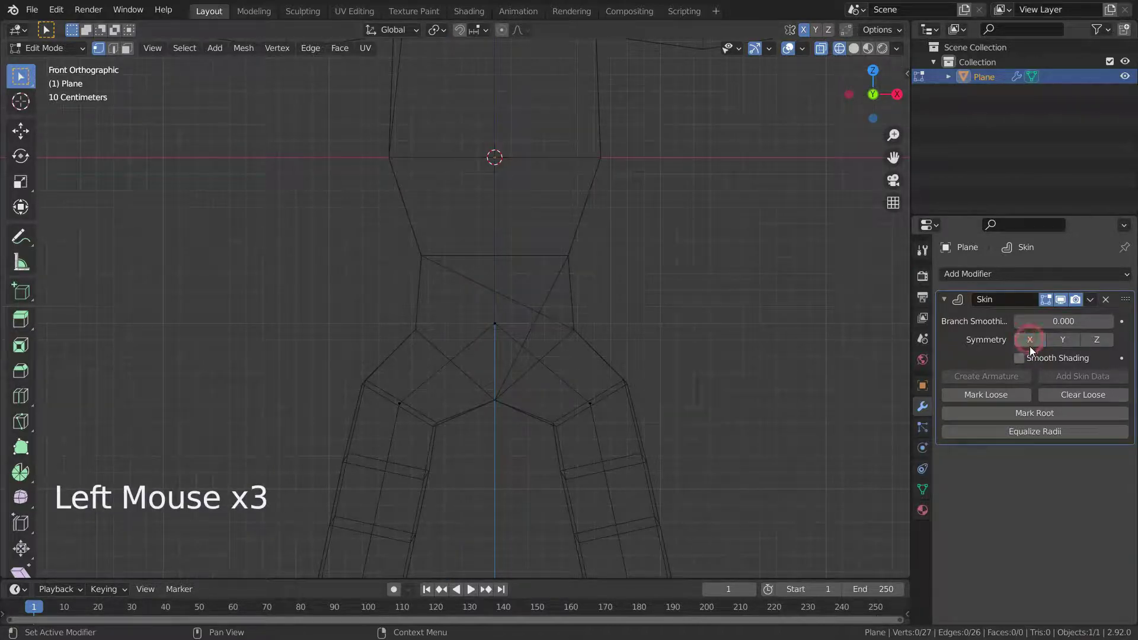
pyautogui.click(1030, 340)
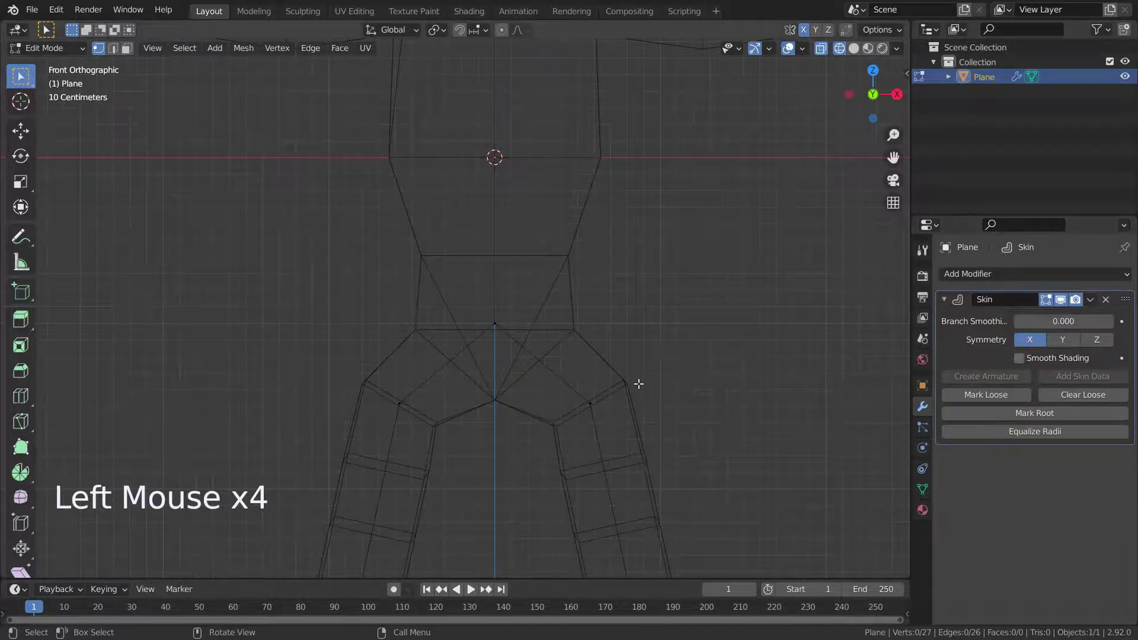
pyautogui.press('z')
pyautogui.scroll(-5, 482, 338)
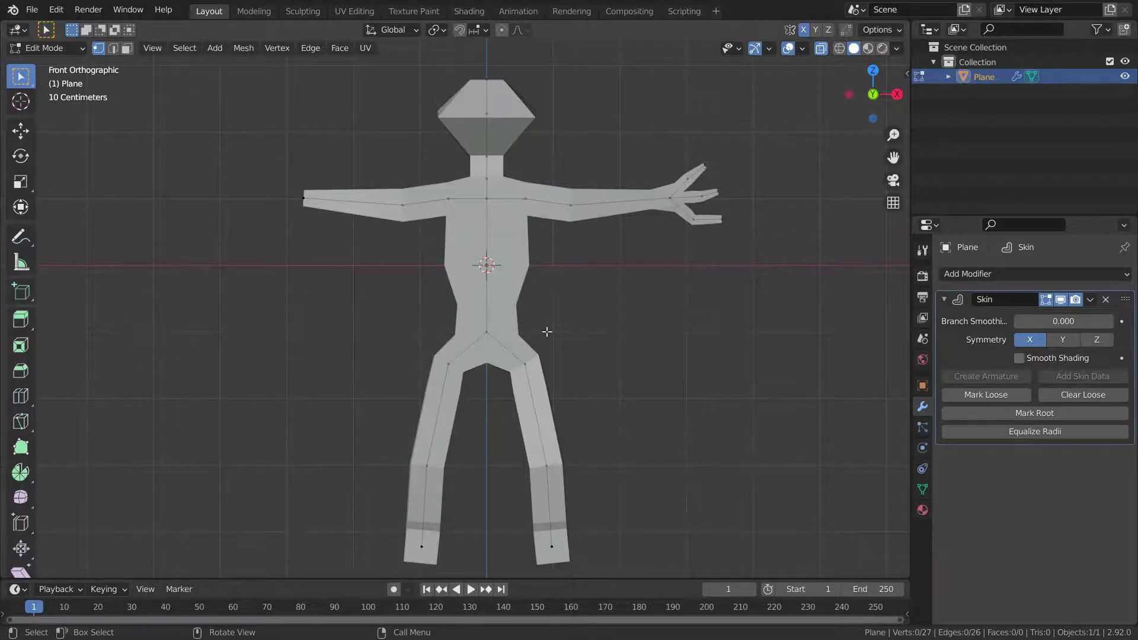
# Step: Select the head's top vertex and widen its skin radius along the X axis
pyautogui.scroll(-2, 546, 332)
pyautogui.scroll(2, 544, 187)
pyautogui.moveTo(535, 207); pyautogui.dragTo(554, 285, button='middle')
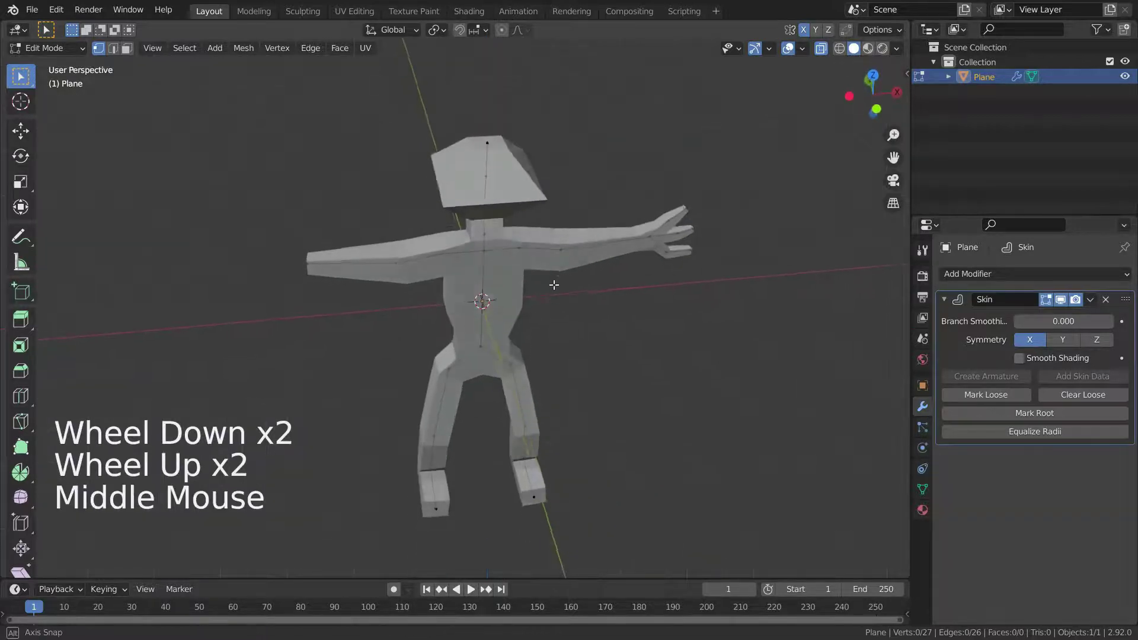
pyautogui.scroll(-5, 490, 119)
pyautogui.scroll(8, 493, 163)
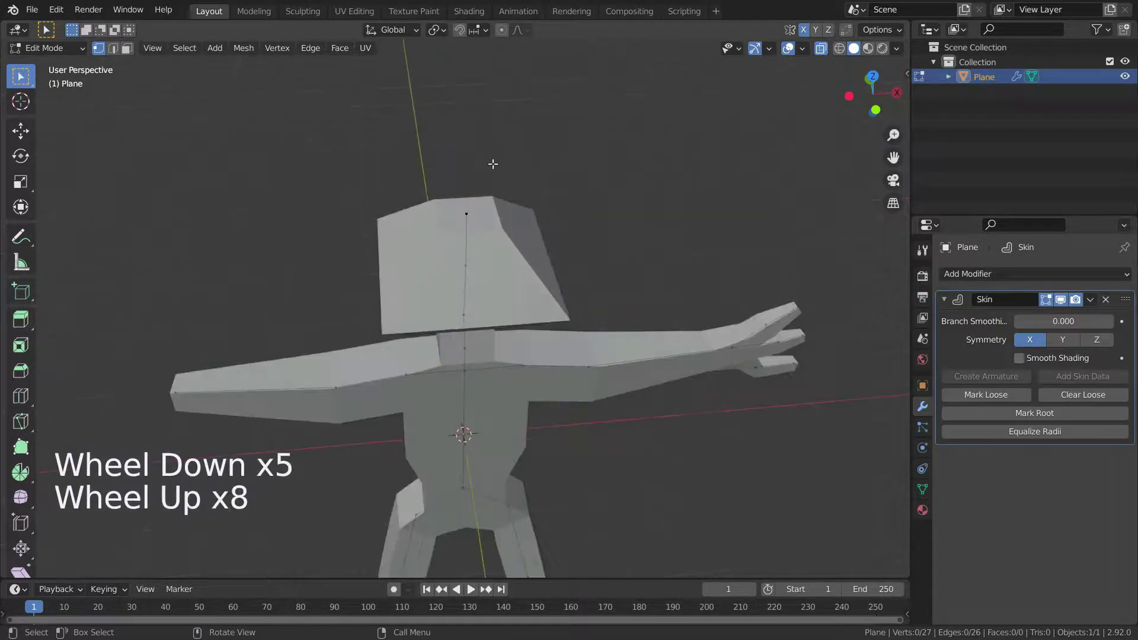
pyautogui.moveTo(492, 261); pyautogui.dragTo(495, 285, button='middle')
pyautogui.click(466, 223)
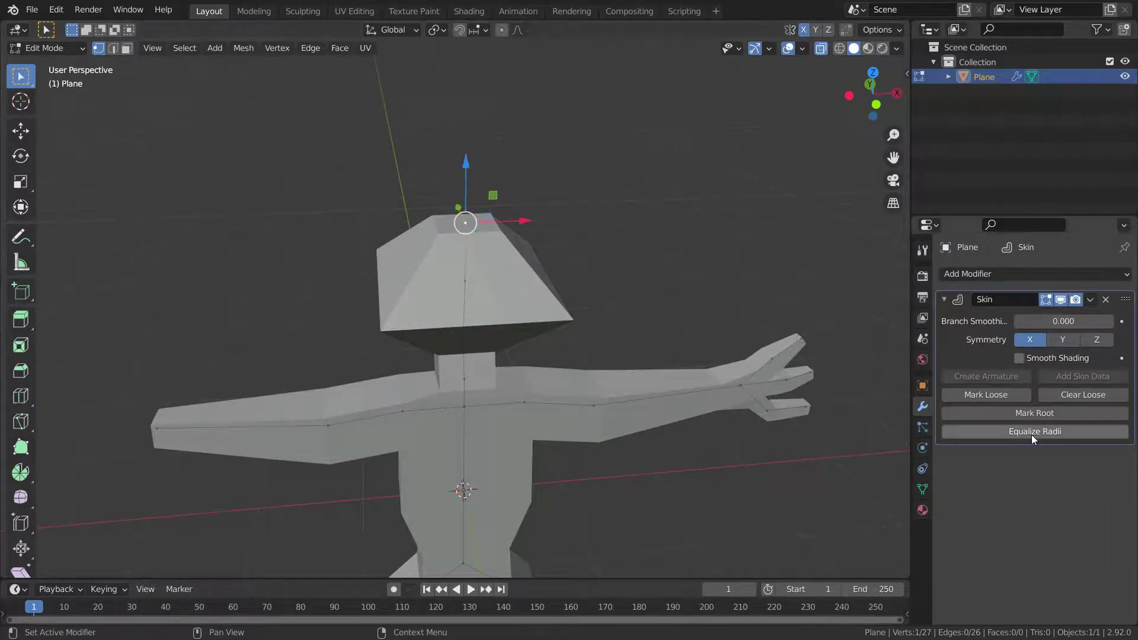
pyautogui.hotkey('ctrl', 'a')
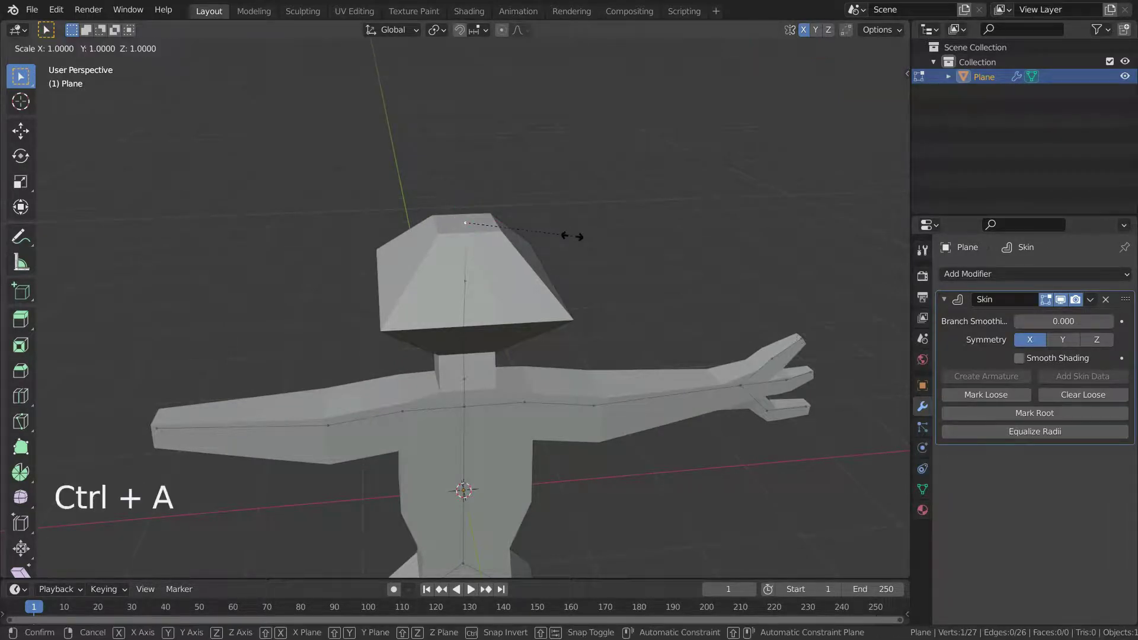
pyautogui.press('x')
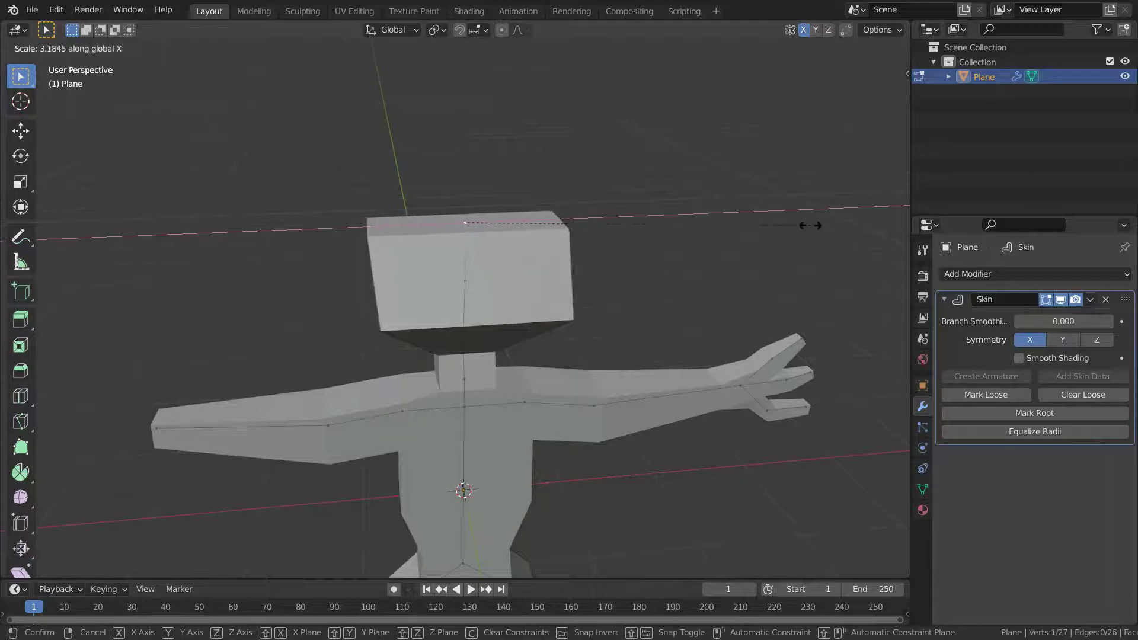
pyautogui.click(607, 227)
# Step: Equalize the head's skin radii, undoing once and reapplying Equalize Radii
pyautogui.scroll(2, 842, 224)
pyautogui.moveTo(841, 223); pyautogui.dragTo(508, 218, button='middle')
pyautogui.click(1034, 432)
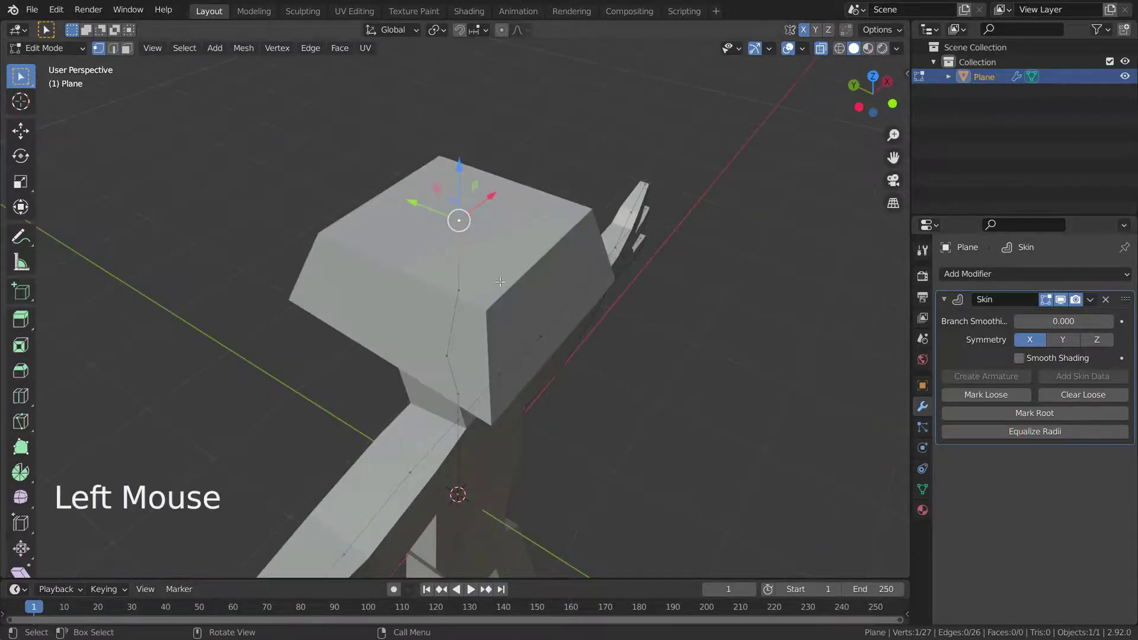
pyautogui.moveTo(486, 273); pyautogui.dragTo(461, 244, button='middle')
pyautogui.scroll(-4, 462, 243)
pyautogui.scroll(3, 461, 243)
pyautogui.hotkey('ctrl', 'z')
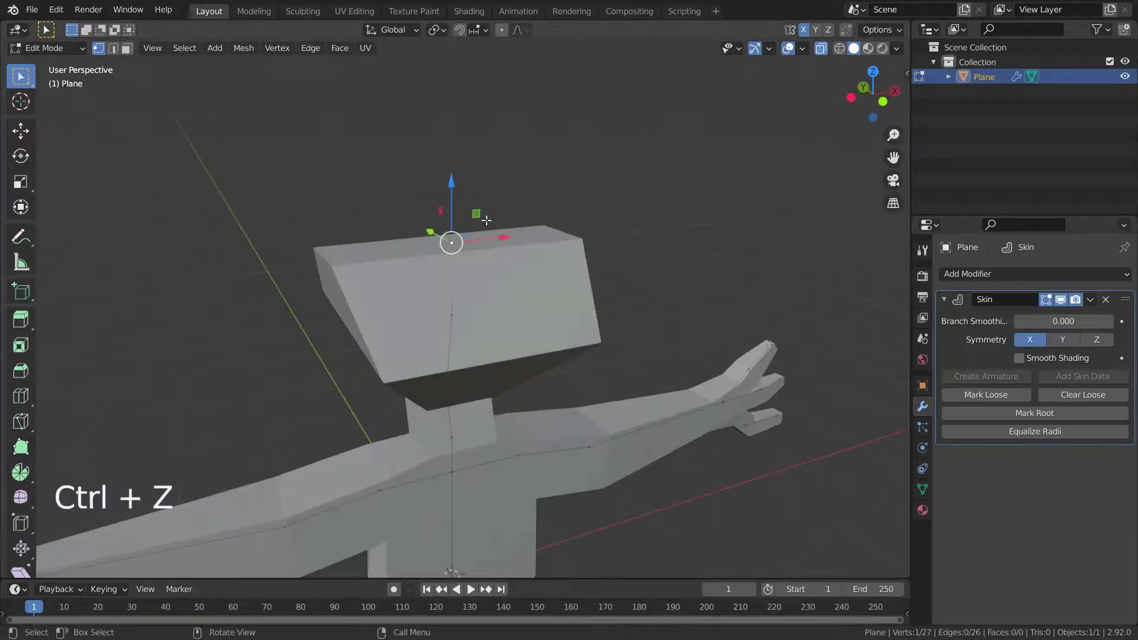
pyautogui.moveTo(617, 297); pyautogui.dragTo(652, 278, button='middle')
pyautogui.click(1034, 432)
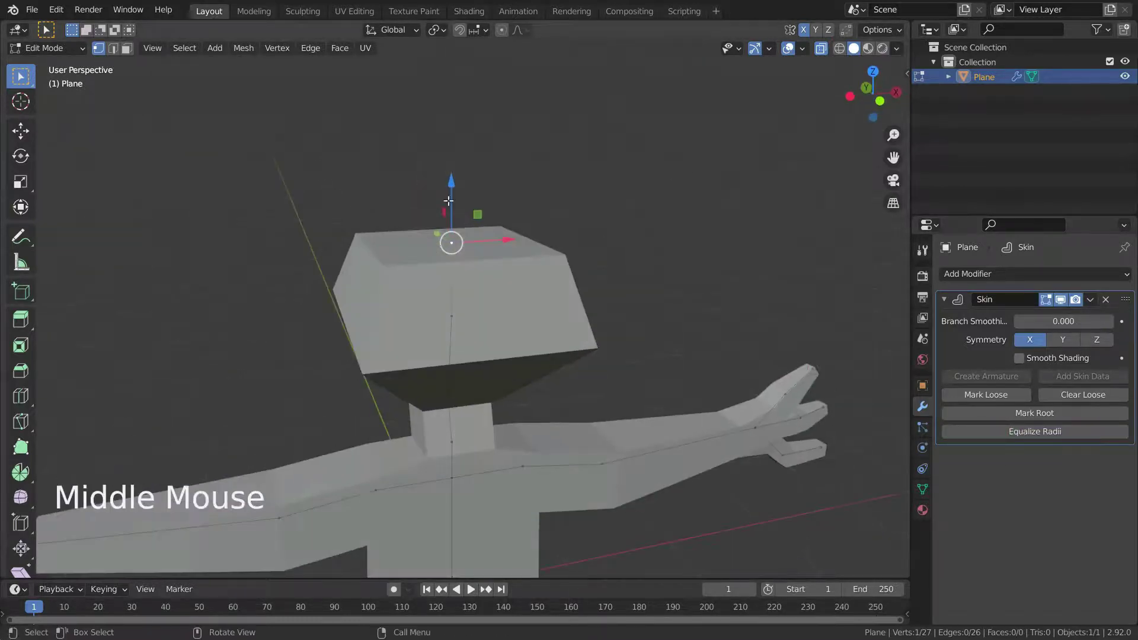
# Step: Raise the head's top vertex along Z and shrink its skin into a smaller block
pyautogui.moveTo(452, 177); pyautogui.dragTo(622, 277)
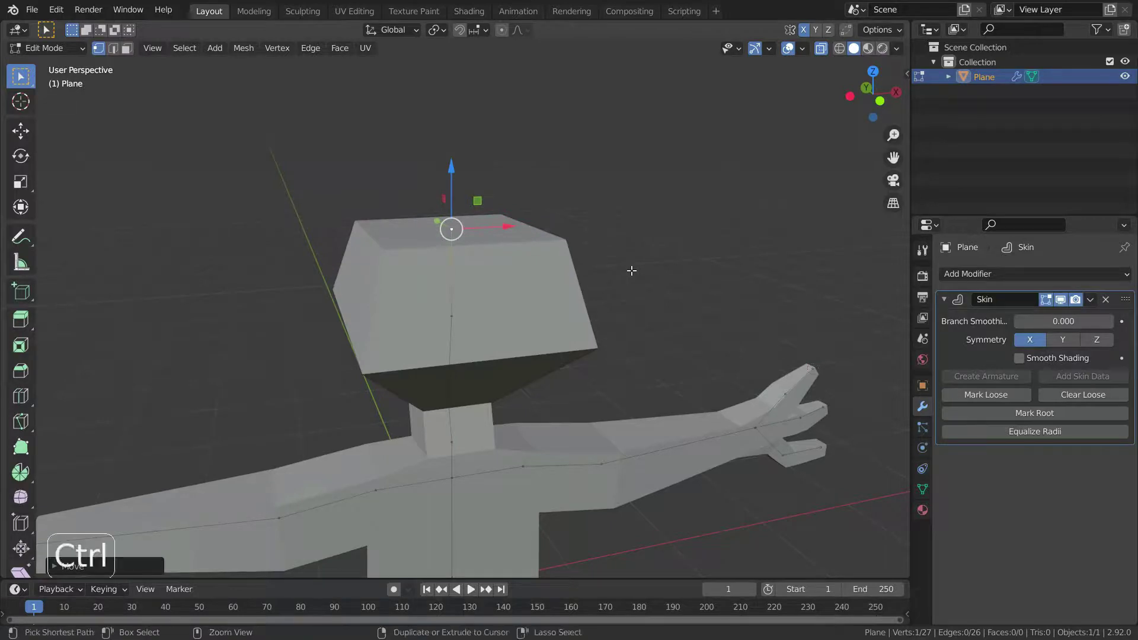
pyautogui.hotkey('ctrl', 'a')
pyautogui.click(506, 301)
pyautogui.scroll(-5, 505, 301)
pyautogui.scroll(2, 506, 301)
pyautogui.moveTo(506, 301); pyautogui.dragTo(571, 378, button='middle')
pyautogui.scroll(-5, 526, 358)
pyautogui.scroll(1, 526, 358)
# Step: In front view, mark the pelvis crotch vertex as the skin root
pyautogui.press('KP_1')
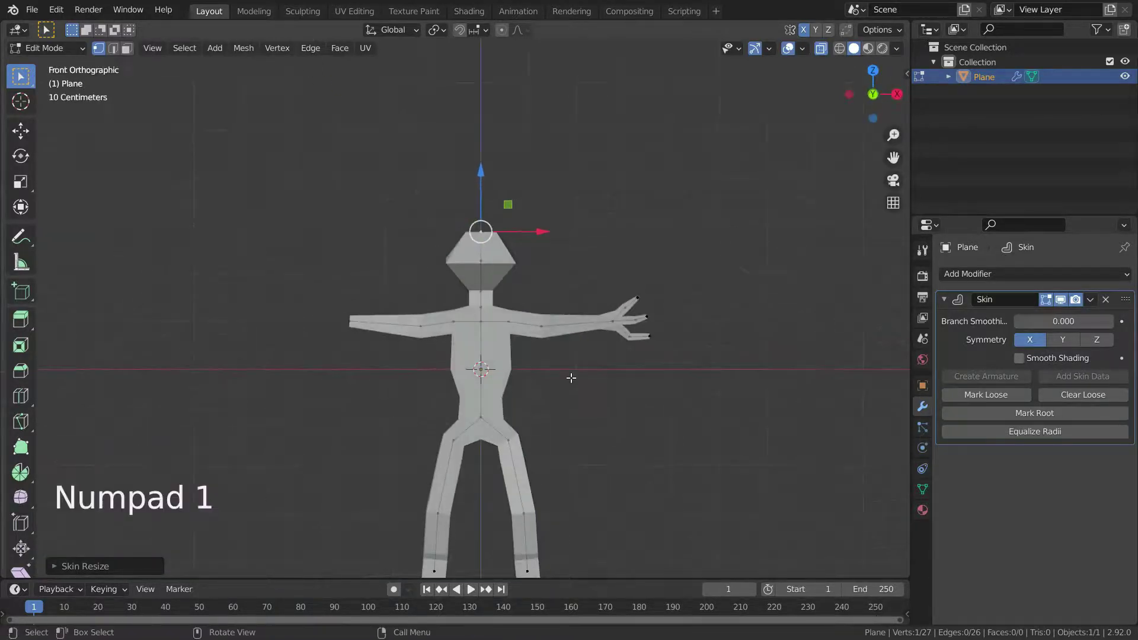
pyautogui.scroll(2, 497, 445)
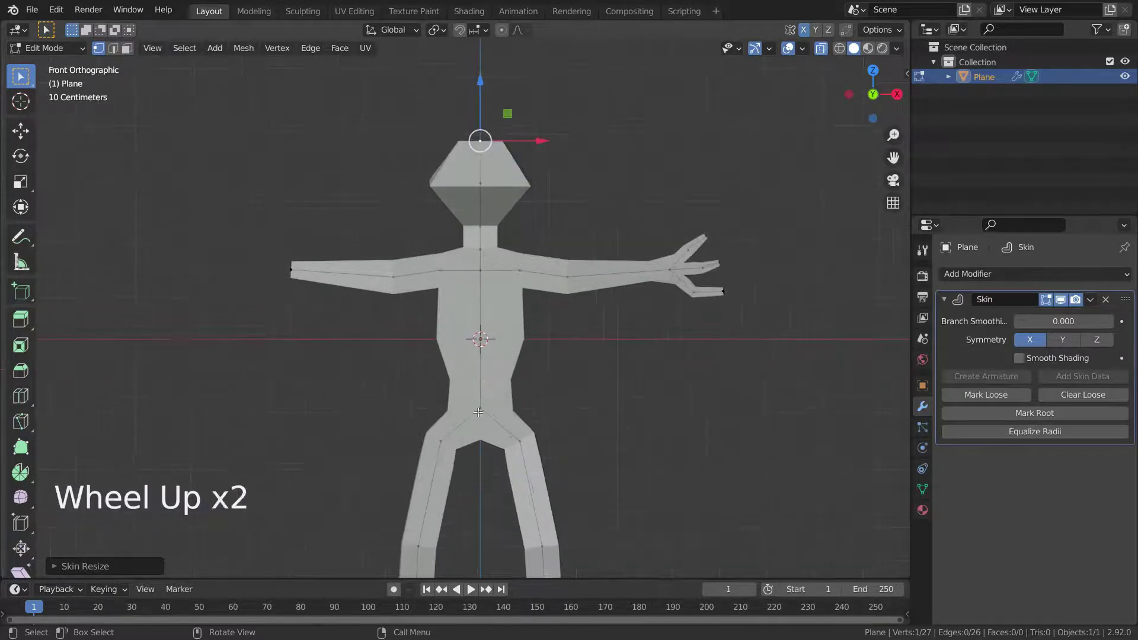
pyautogui.scroll(-4, 492, 415)
pyautogui.scroll(4, 489, 384)
pyautogui.click(490, 360)
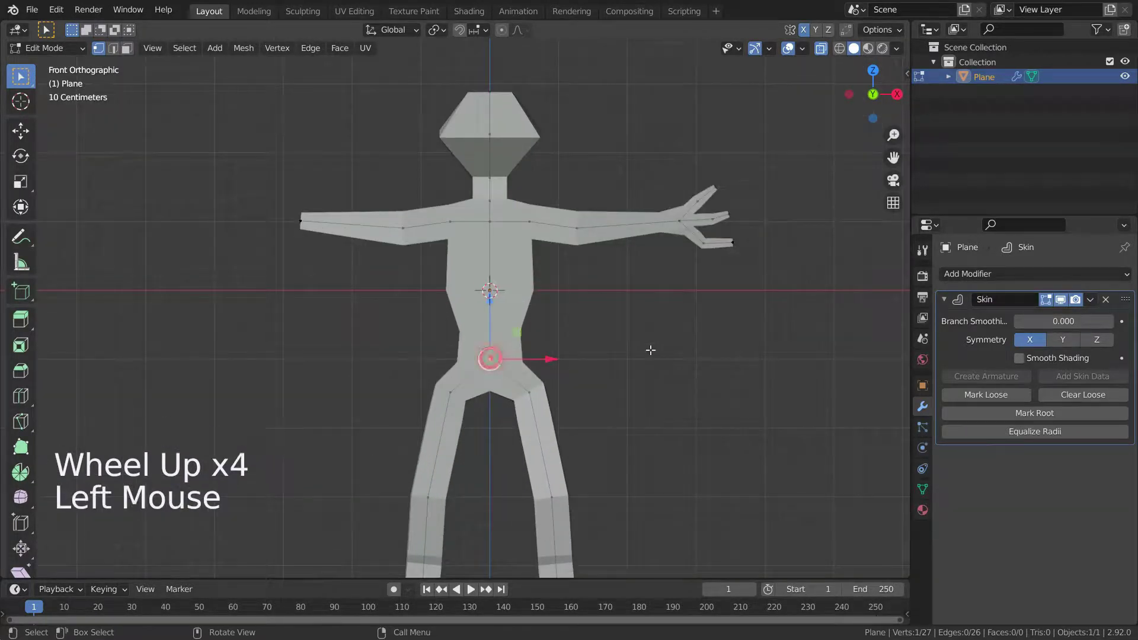
pyautogui.click(1033, 414)
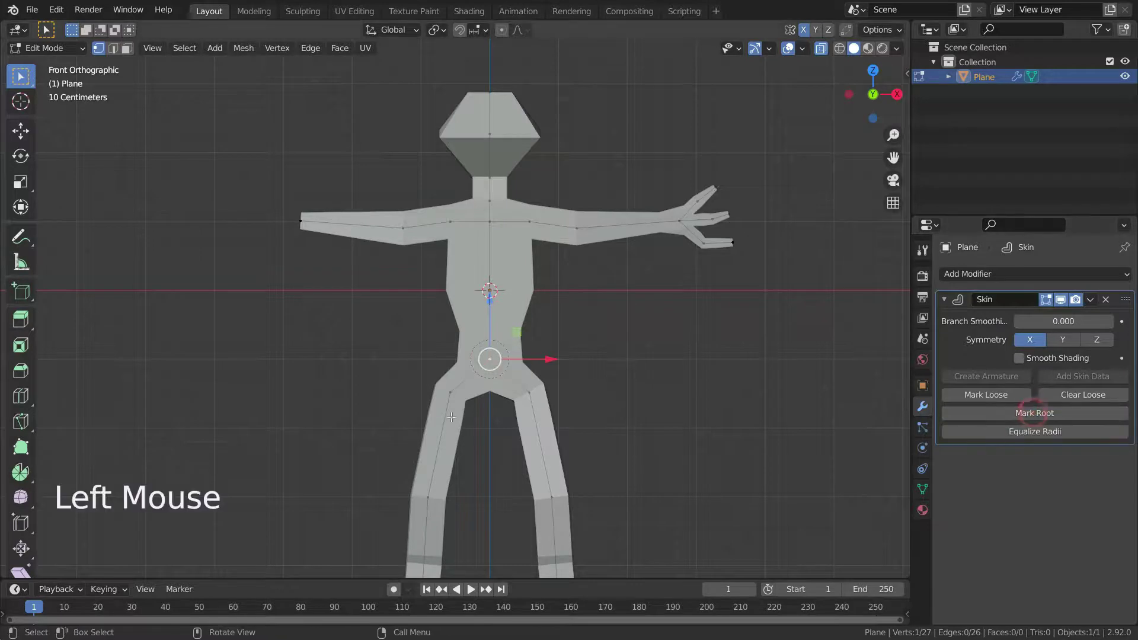
pyautogui.scroll(3, 451, 345)
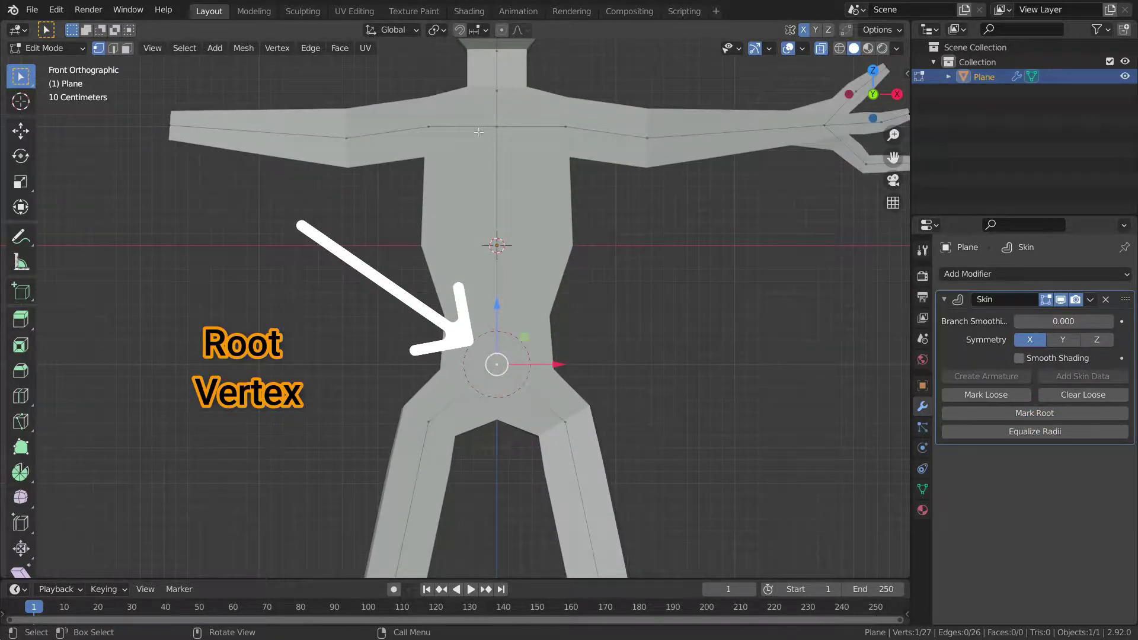
pyautogui.scroll(-3, 492, 316)
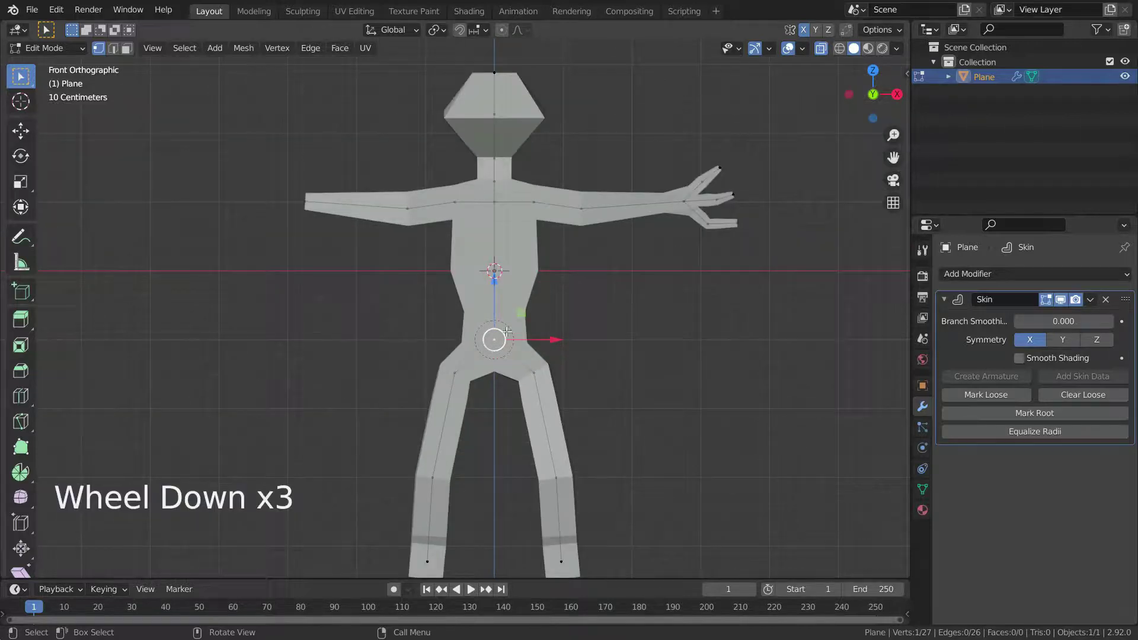
pyautogui.scroll(2, 491, 358)
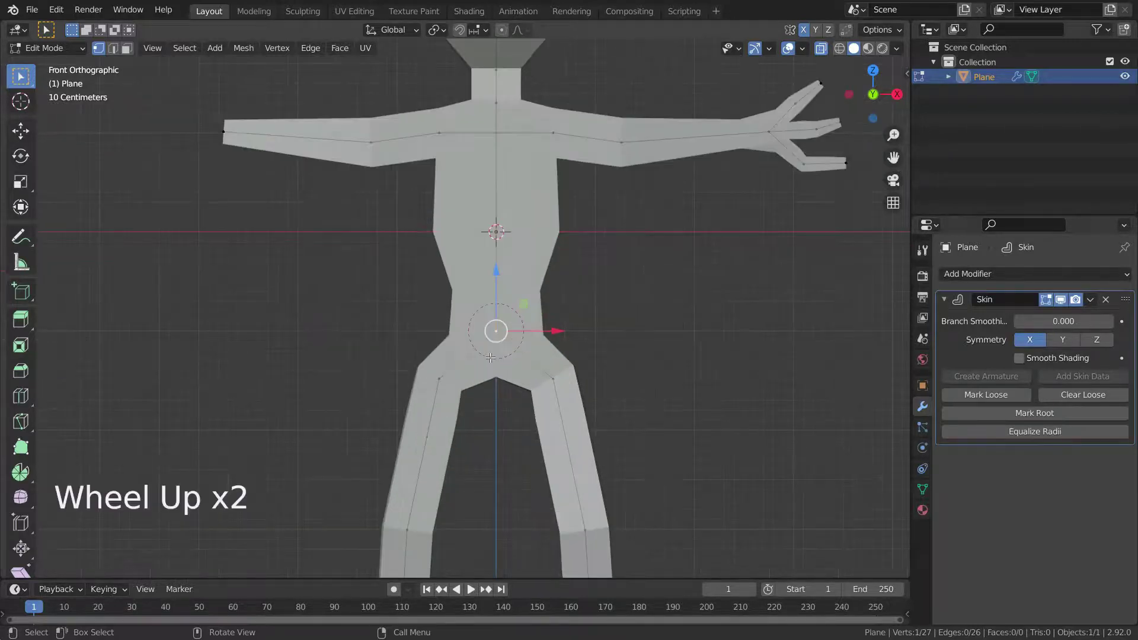
pyautogui.scroll(-2, 491, 358)
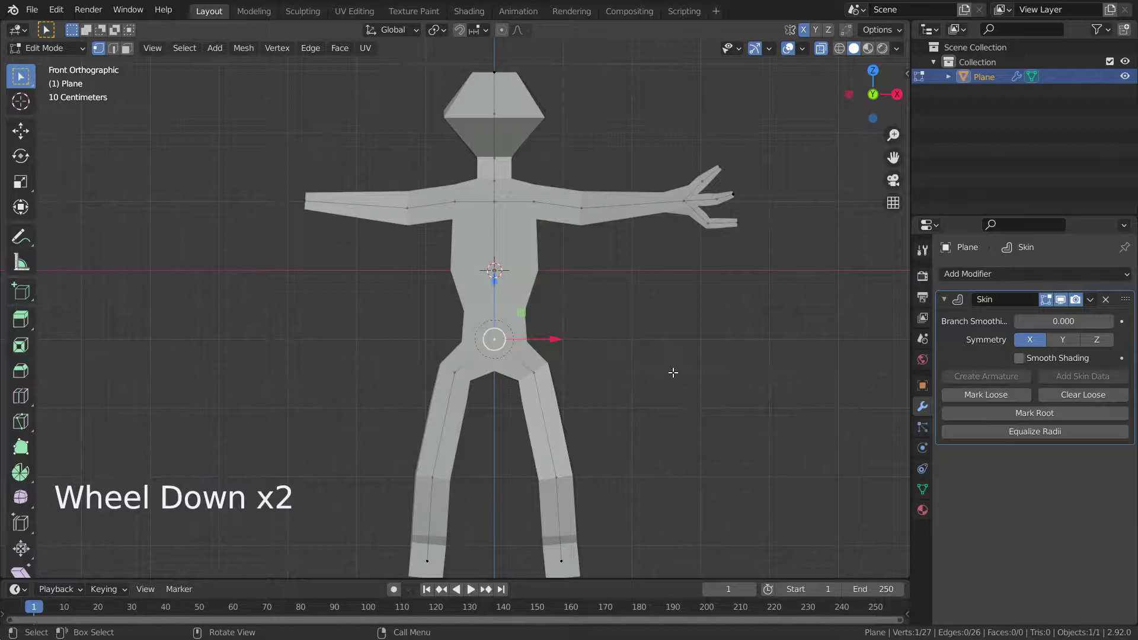
# Step: Undo the last change and start scaling up the mid-torso vertex's skin radius
pyautogui.hotkey('ctrl', 'z')
pyautogui.click(509, 277)
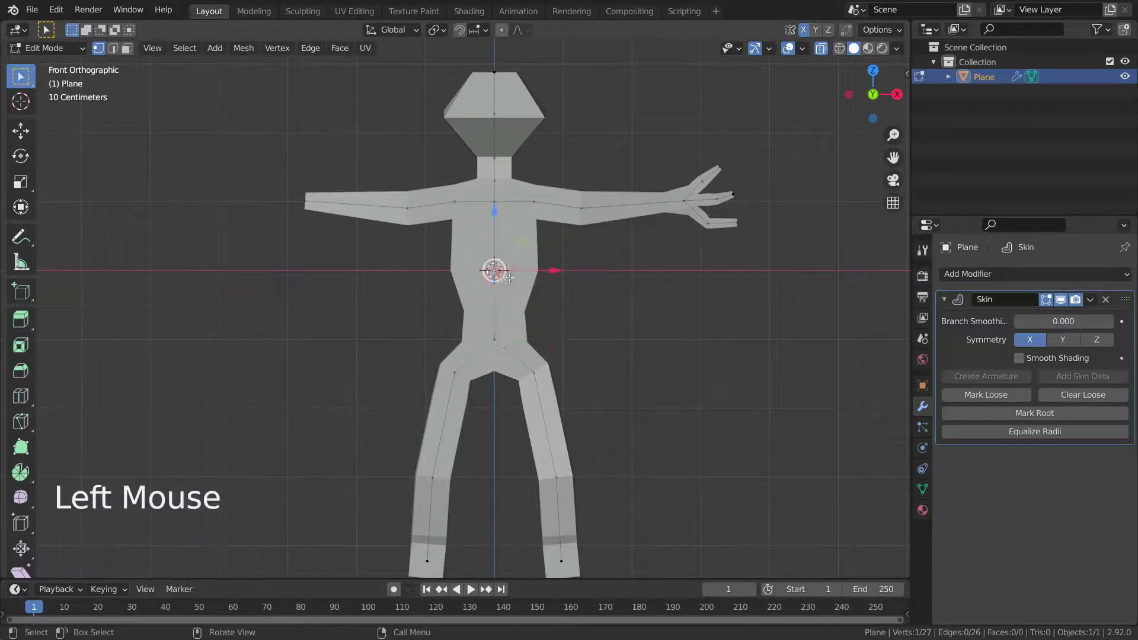
pyautogui.hotkey('ctrl', 'a')
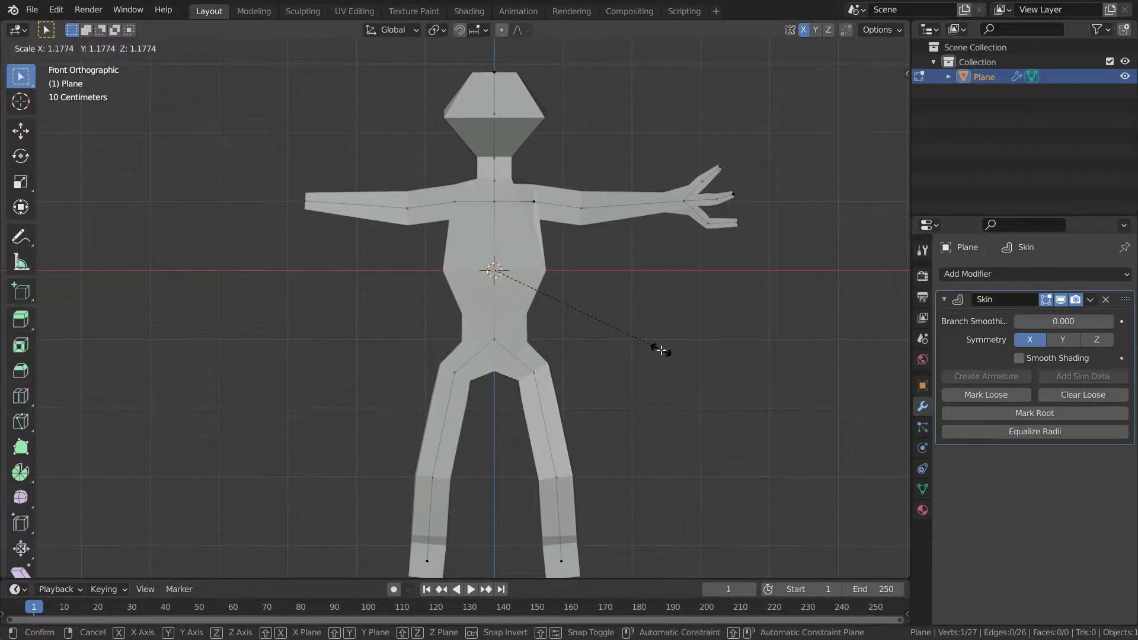
# Step: Confirm the thicker mid-torso skin and return to the front view
pyautogui.click(661, 351)
pyautogui.scroll(3, 661, 351)
pyautogui.moveTo(661, 351); pyautogui.dragTo(595, 297, button='middle')
pyautogui.press('KP_1')
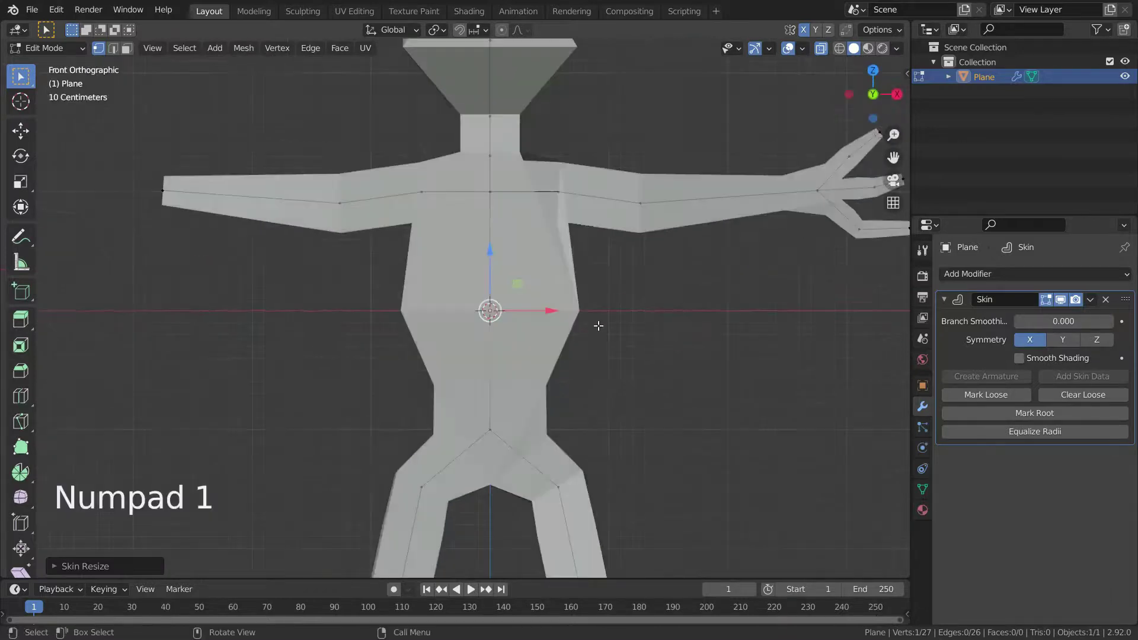
# Step: Mark the lower hip vertex as the skin root, redoing it after an undo
pyautogui.click(506, 437)
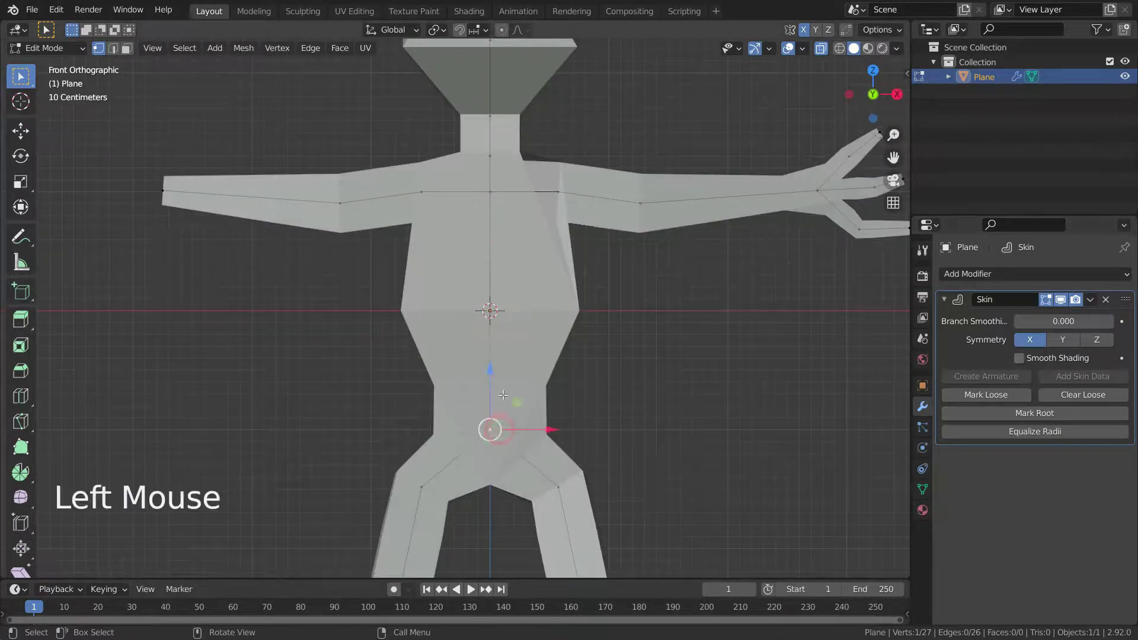
pyautogui.click(1033, 414)
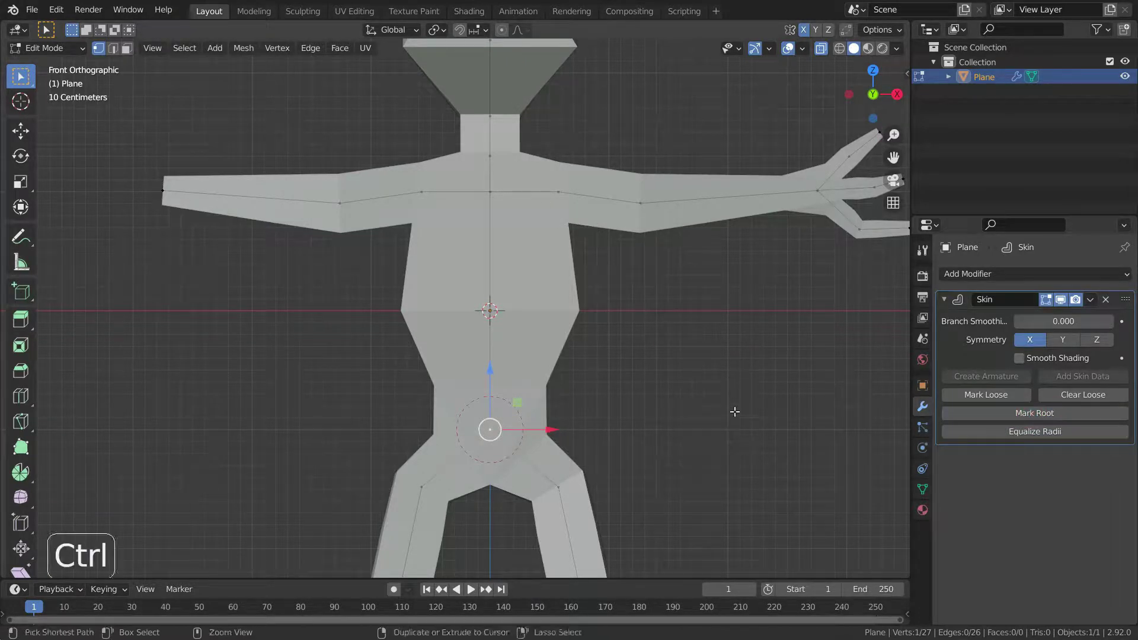
pyautogui.hotkey('ctrl', 'z')
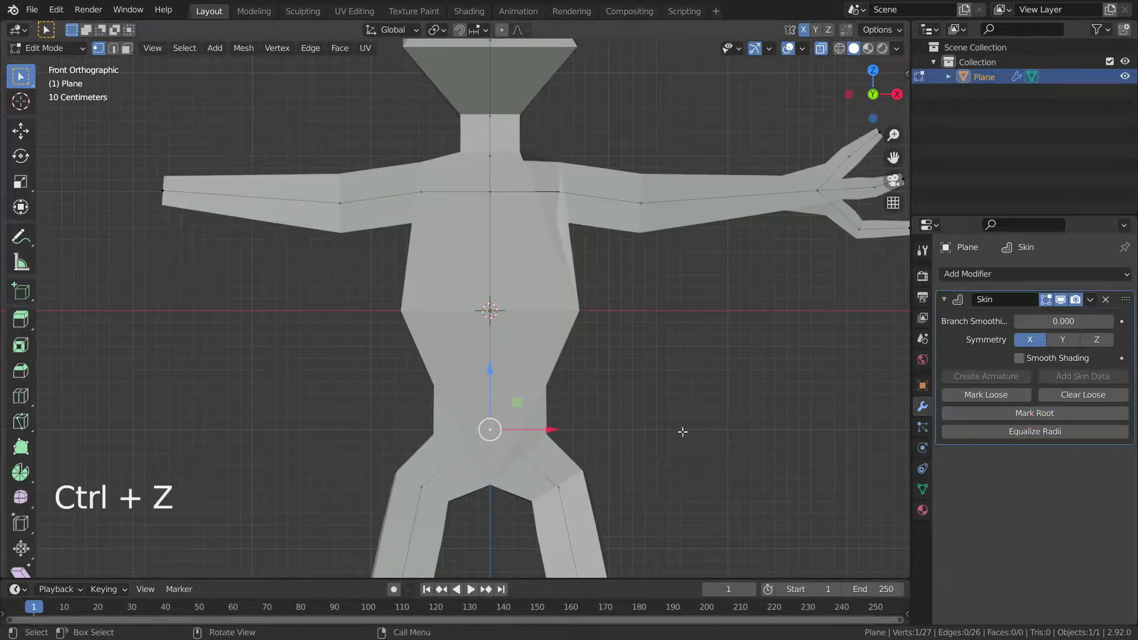
pyautogui.click(1022, 411)
pyautogui.scroll(-3, 551, 376)
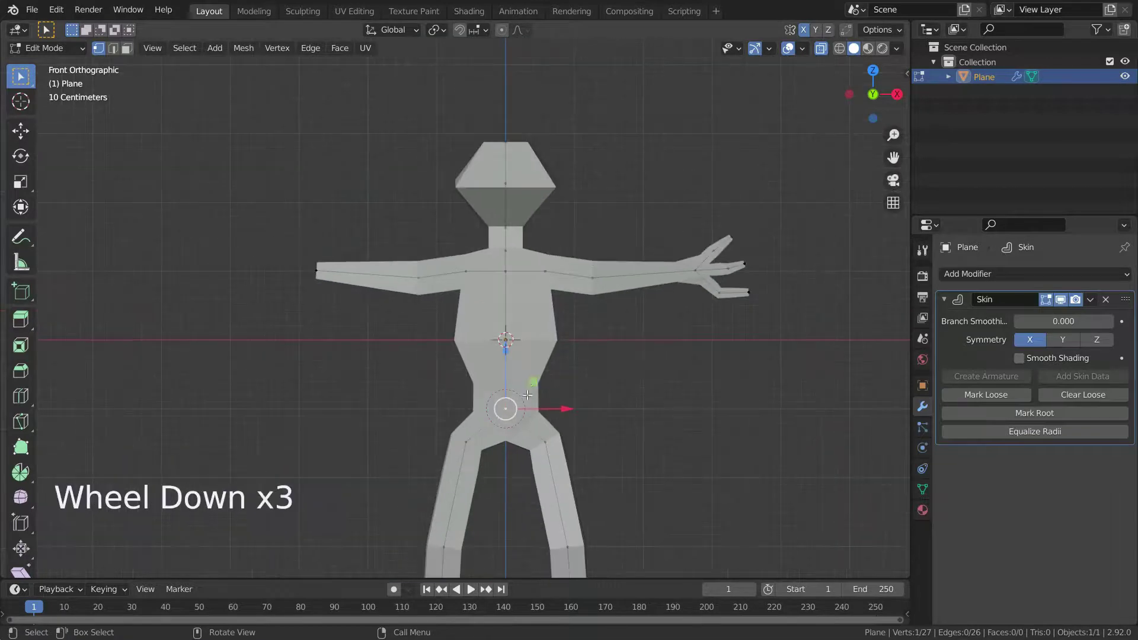
pyautogui.scroll(2, 527, 400)
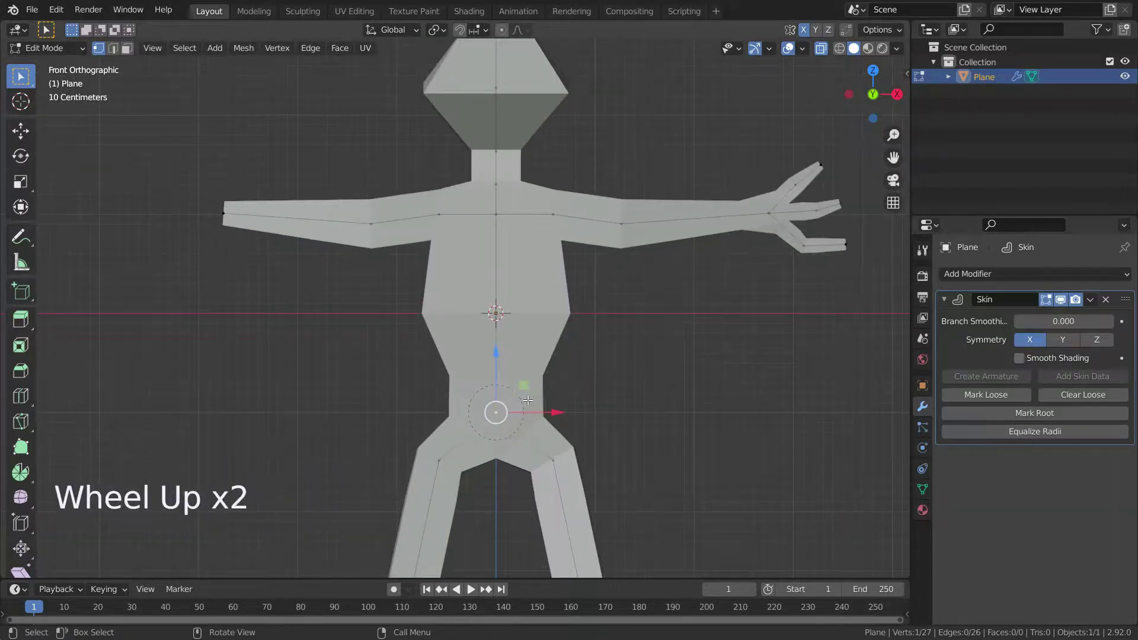
pyautogui.scroll(-3, 503, 420)
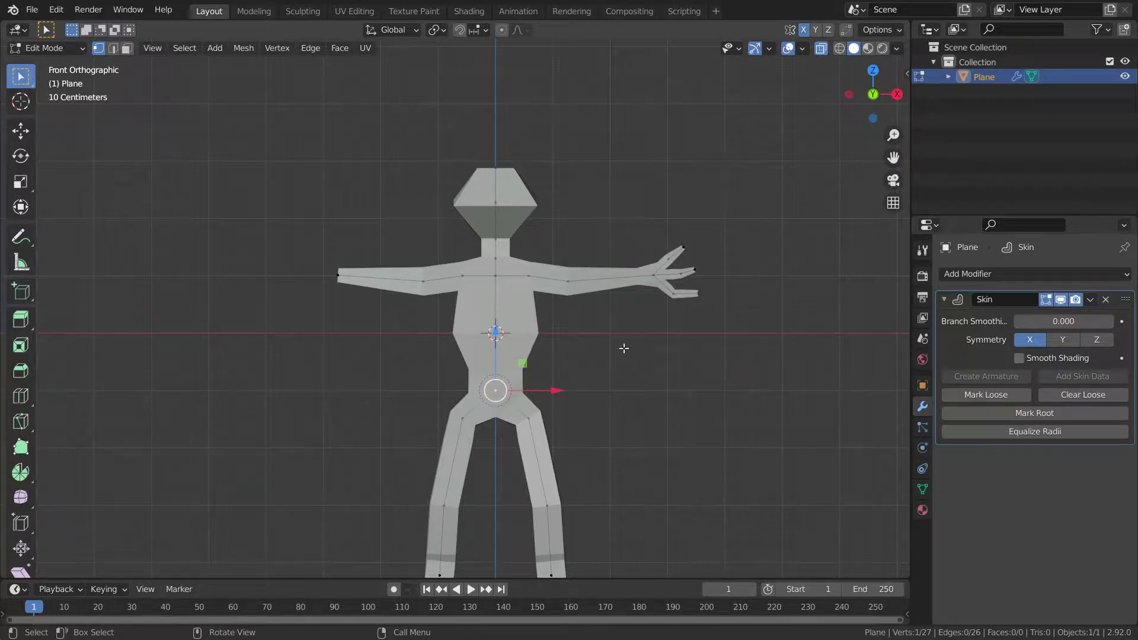
# Step: In Object Mode, create an armature from the Skin modifier and orbit to inspect the bones
pyautogui.press('Tab')
pyautogui.scroll(-2, 534, 255)
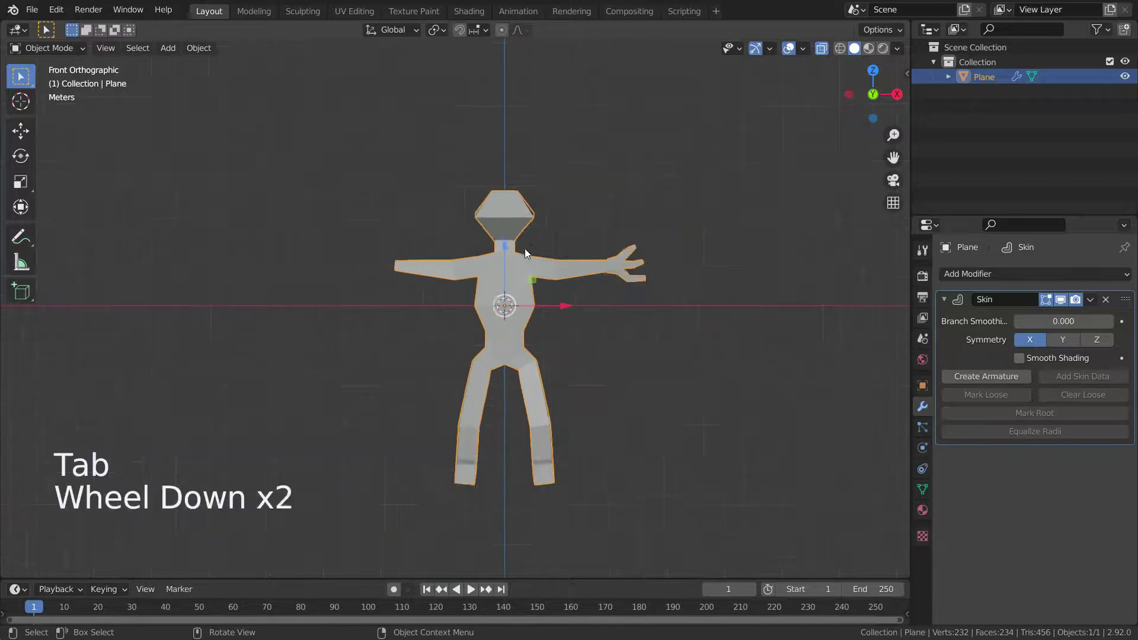
pyautogui.scroll(-1, 524, 248)
pyautogui.scroll(4, 511, 303)
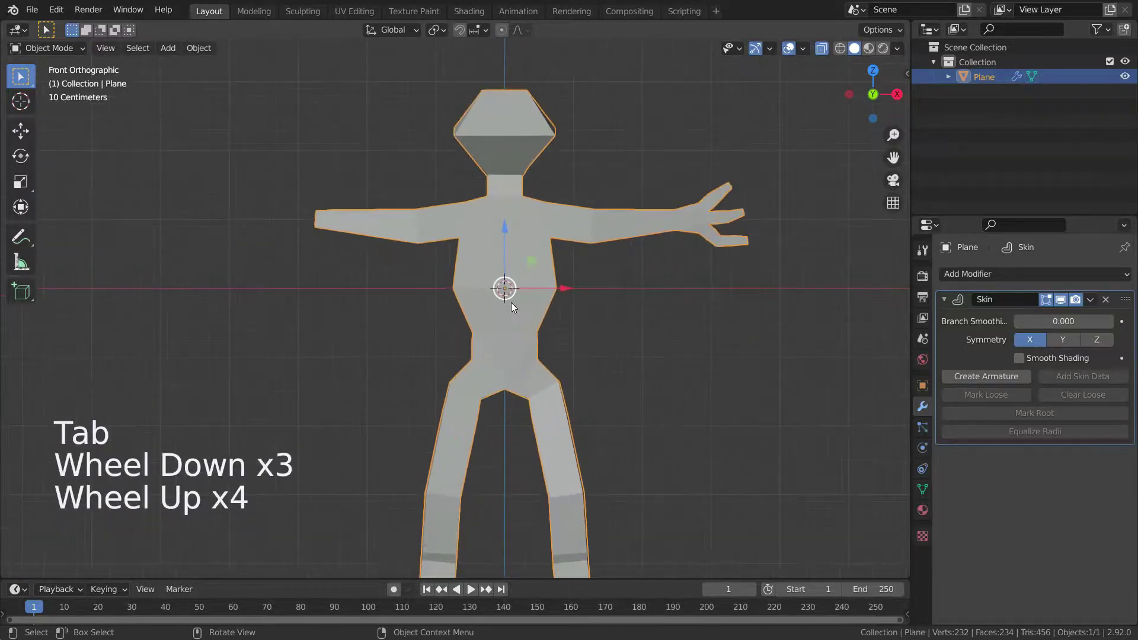
pyautogui.click(989, 376)
pyautogui.scroll(2, 510, 284)
pyautogui.moveTo(515, 249); pyautogui.dragTo(408, 332, button='middle')
pyautogui.moveTo(511, 401); pyautogui.dragTo(582, 385, button='middle')
pyautogui.scroll(-4, 549, 330)
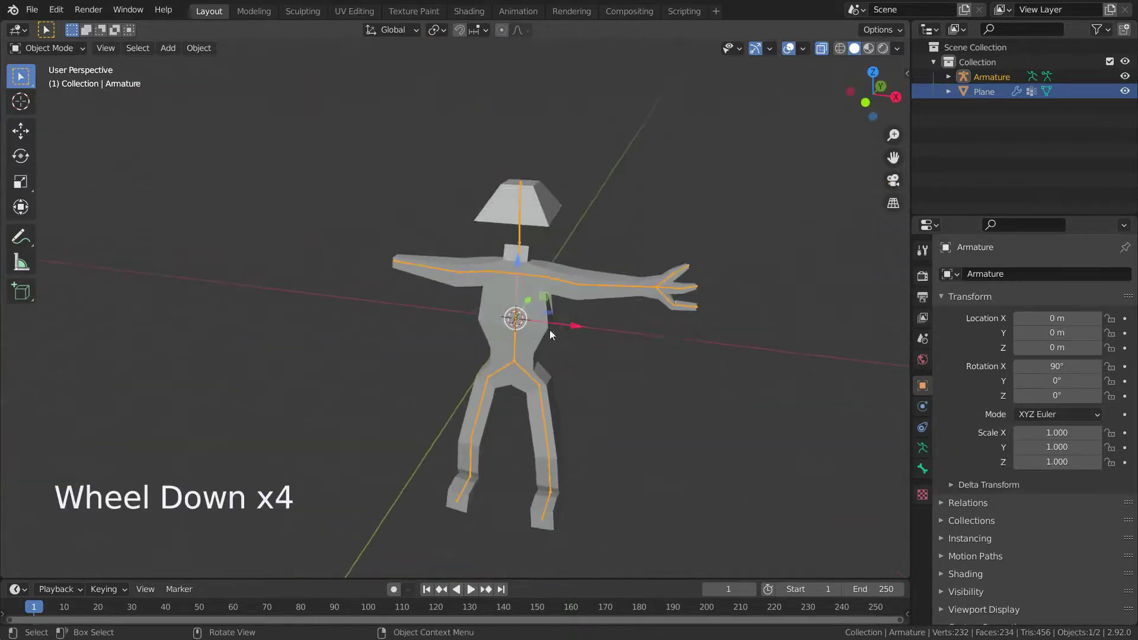
pyautogui.scroll(3, 525, 384)
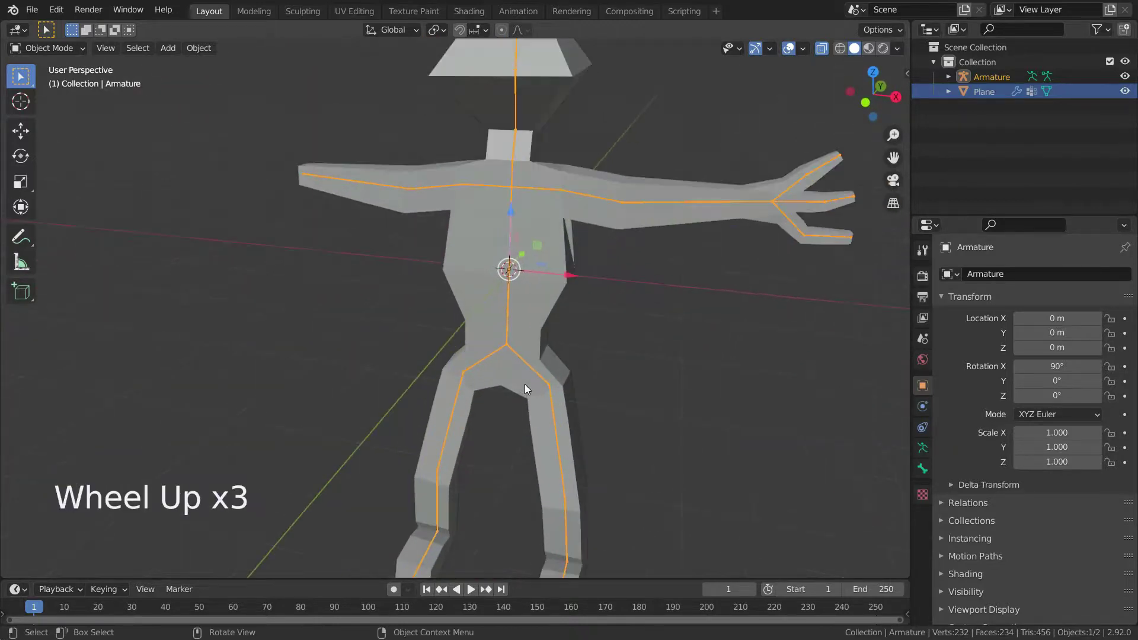
# Step: Enter armature Edit Mode and pull the root bone's tail joint out along Y and down along Z
pyautogui.press('Tab')
pyautogui.moveTo(564, 381); pyautogui.dragTo(389, 325, button='middle')
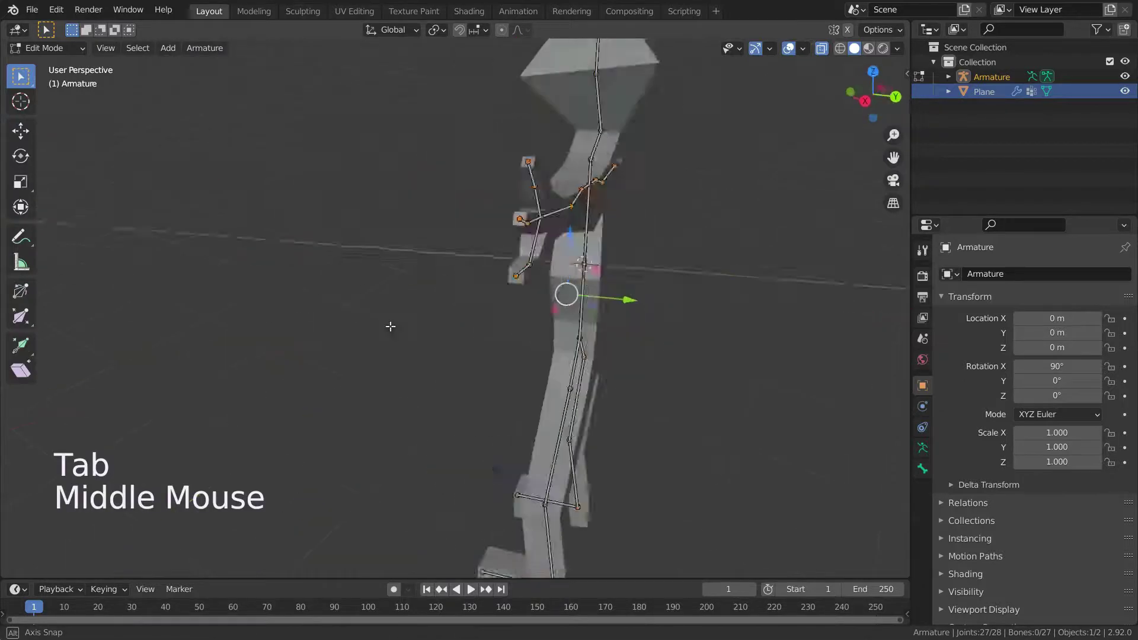
pyautogui.scroll(-4, 503, 260)
pyautogui.scroll(5, 502, 260)
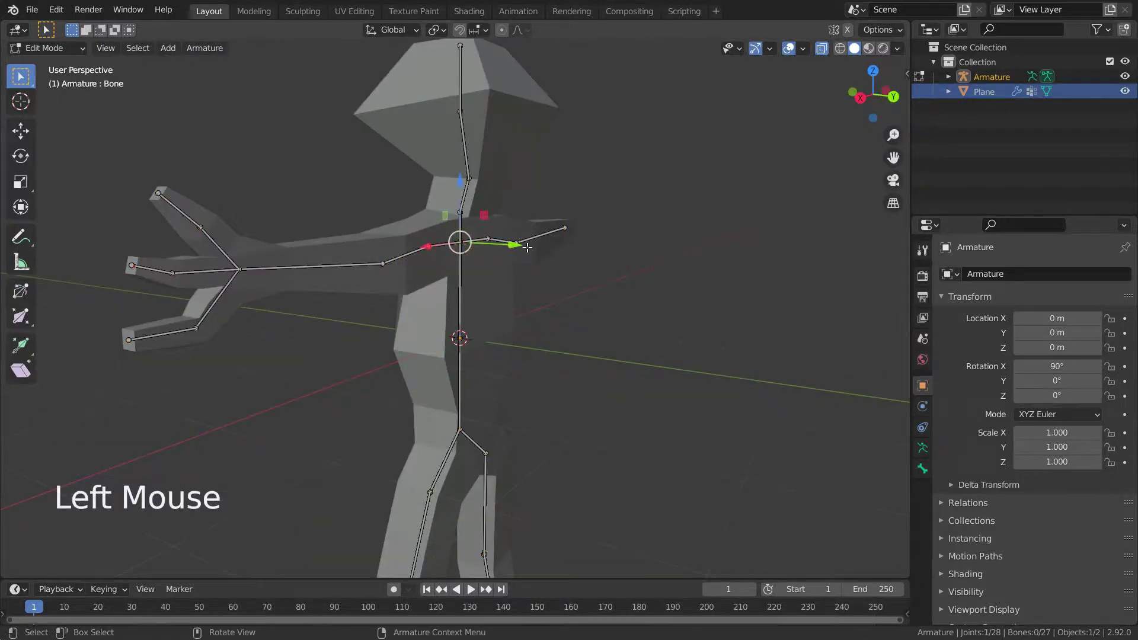
pyautogui.moveTo(527, 247); pyautogui.dragTo(637, 247)
pyautogui.moveTo(579, 195); pyautogui.dragTo(574, 382)
pyautogui.scroll(-4, 574, 381)
pyautogui.scroll(3, 574, 381)
# Step: Push the root bone's tail joint further along Y and review the rig from the front
pyautogui.moveTo(574, 382); pyautogui.dragTo(610, 422, button='middle')
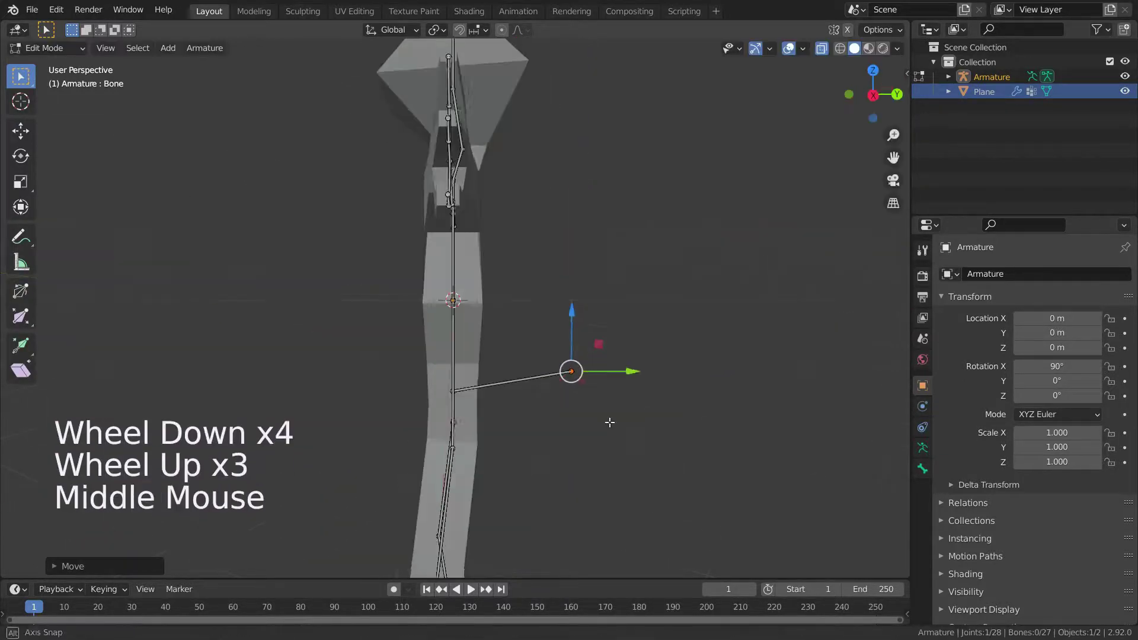
pyautogui.moveTo(617, 372); pyautogui.dragTo(580, 372)
pyautogui.scroll(-5, 580, 379)
pyautogui.scroll(1, 580, 379)
pyautogui.moveTo(580, 380); pyautogui.dragTo(503, 431, button='middle')
pyautogui.scroll(2, 516, 406)
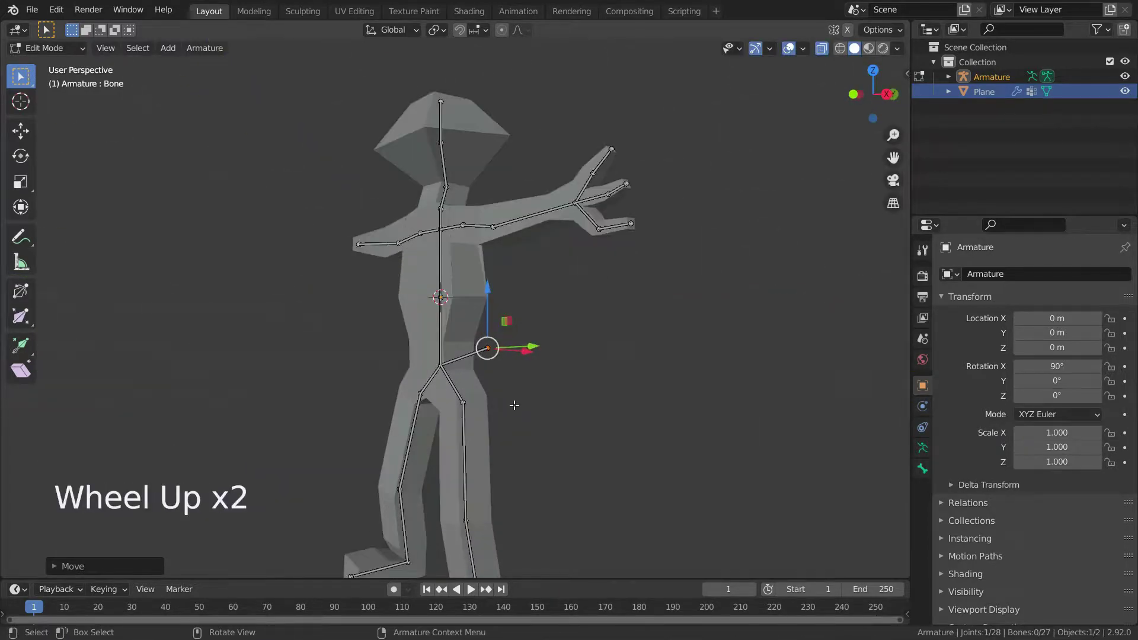
pyautogui.scroll(-1, 495, 379)
pyautogui.scroll(-1, 495, 378)
pyautogui.scroll(3, 495, 378)
pyautogui.moveTo(495, 379)
pyautogui.mouseDown(button='middle')
pyautogui.moveTo(508, 394)
pyautogui.moveTo(498, 389)
pyautogui.mouseUp(button='middle')
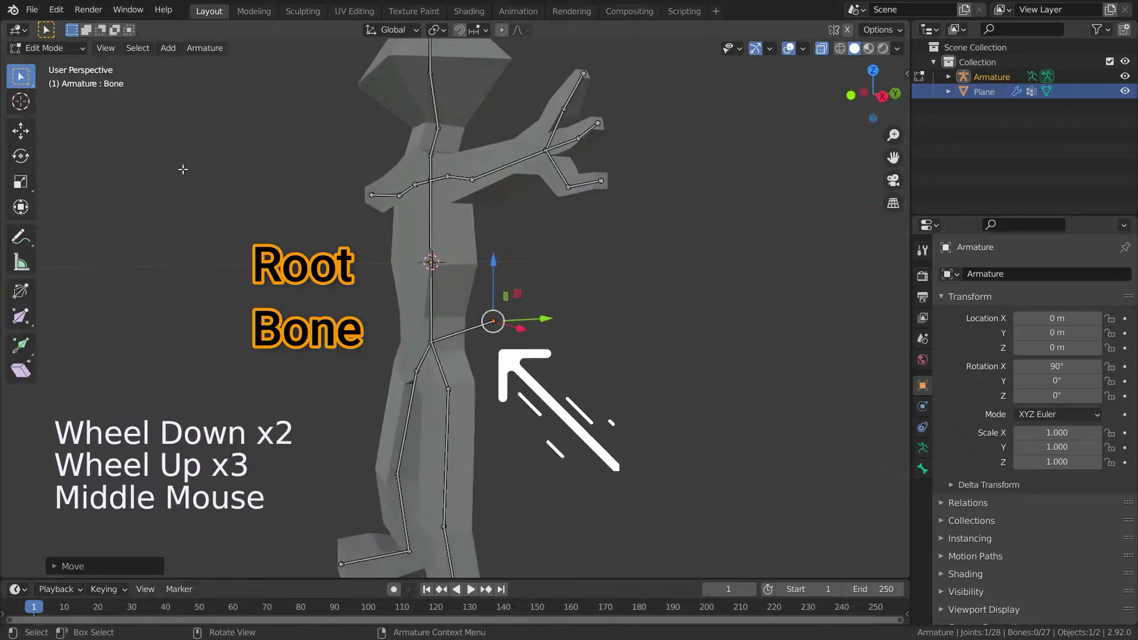
pyautogui.click(65, 48)
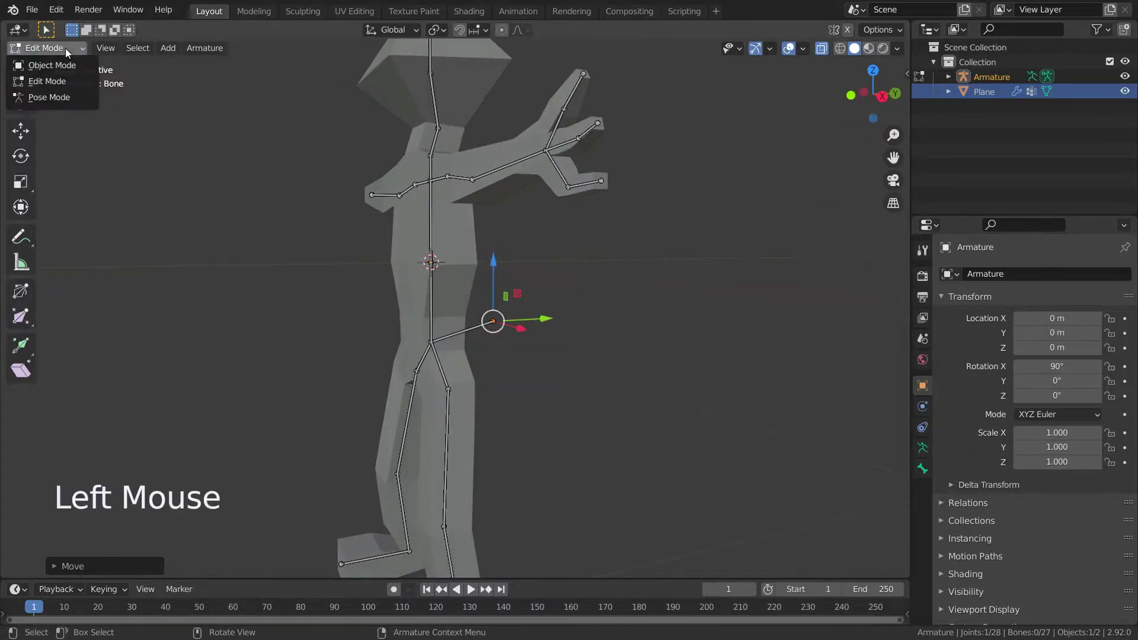
# Step: Switch the armature to Pose Mode and drag the root bone along Y to shift the whole character
pyautogui.click(59, 96)
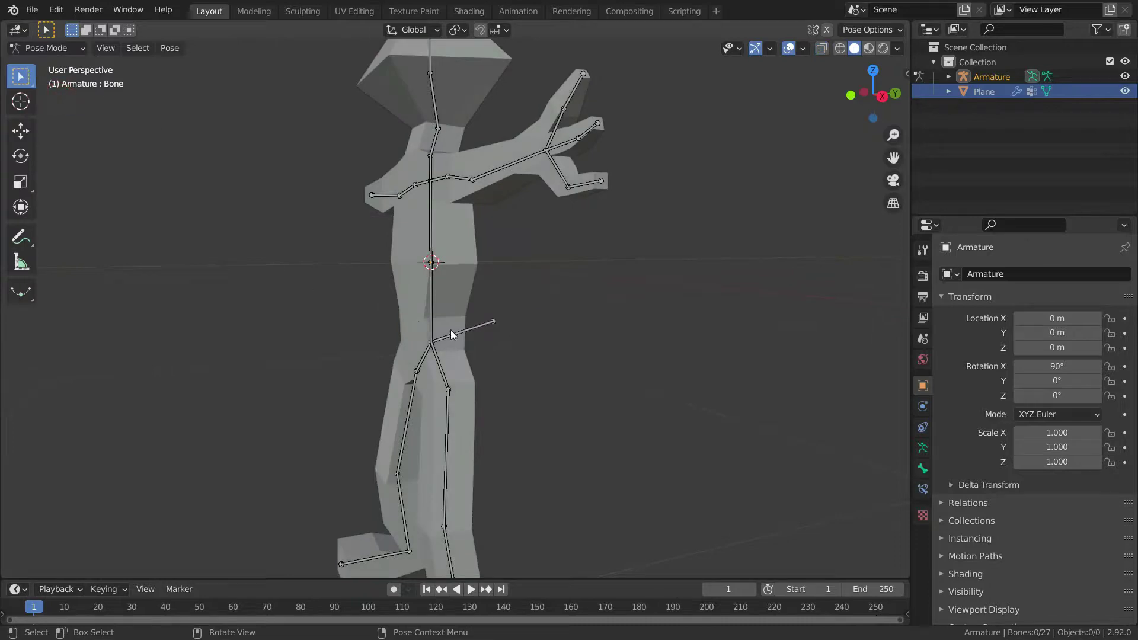
pyautogui.click(478, 328)
pyautogui.moveTo(489, 332); pyautogui.dragTo(489, 357, button='middle')
pyautogui.scroll(-4, 522, 354)
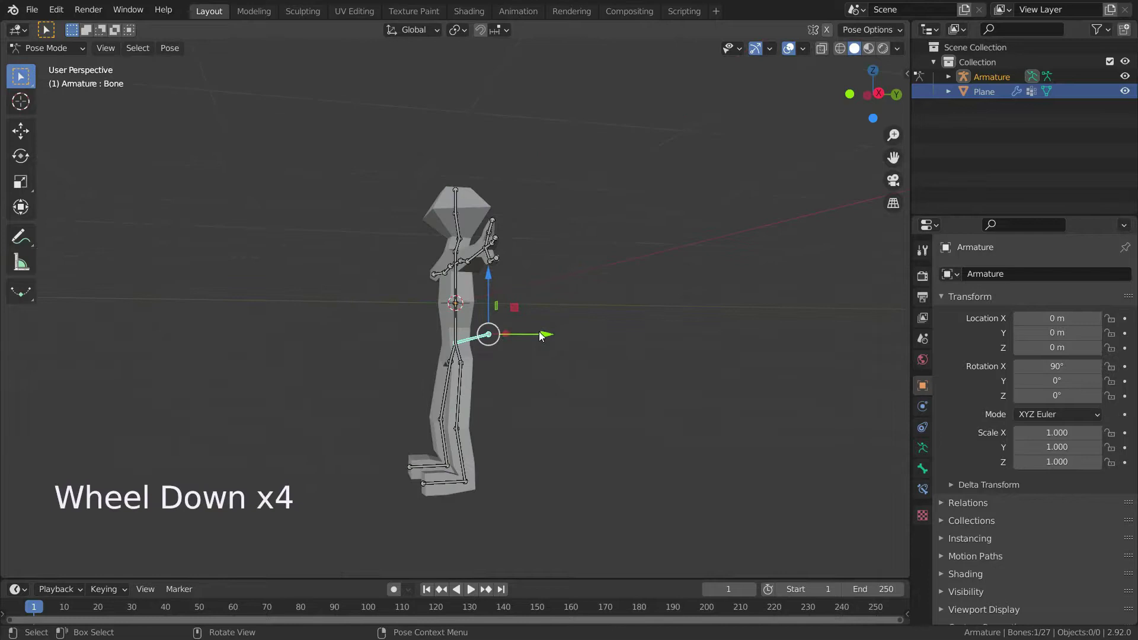
pyautogui.moveTo(540, 335); pyautogui.dragTo(566, 318)
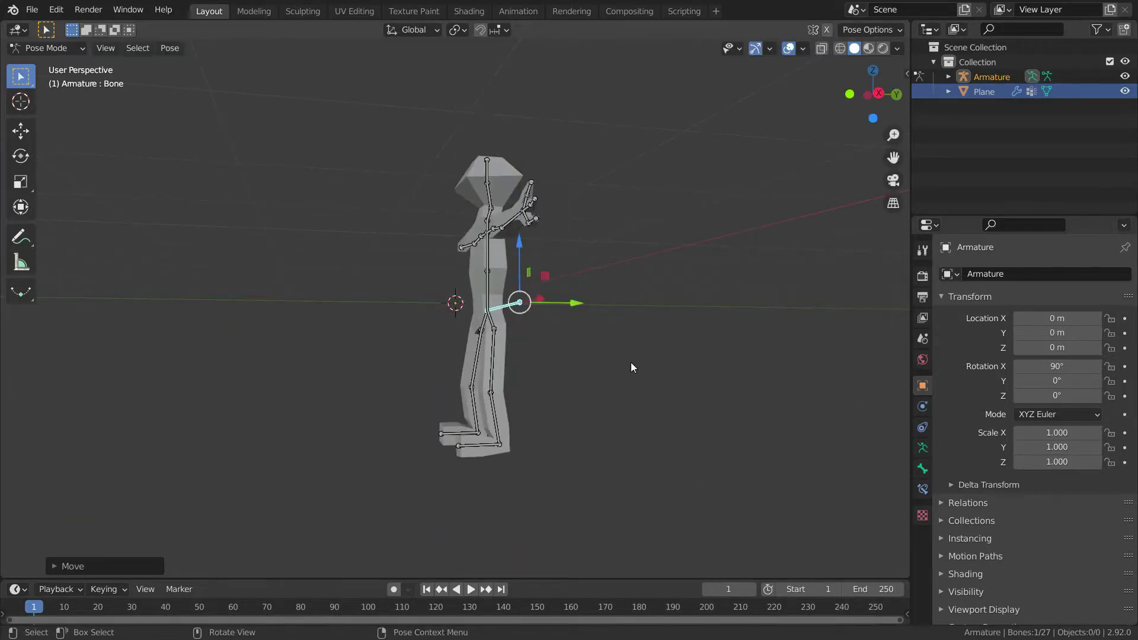
pyautogui.press('r')
pyautogui.rightClick(602, 318)
pyautogui.press('KP_1')
pyautogui.scroll(3, 578, 249)
# Step: Rotate the upper-arm bone Bone.01 to raise the arm
pyautogui.click(599, 216)
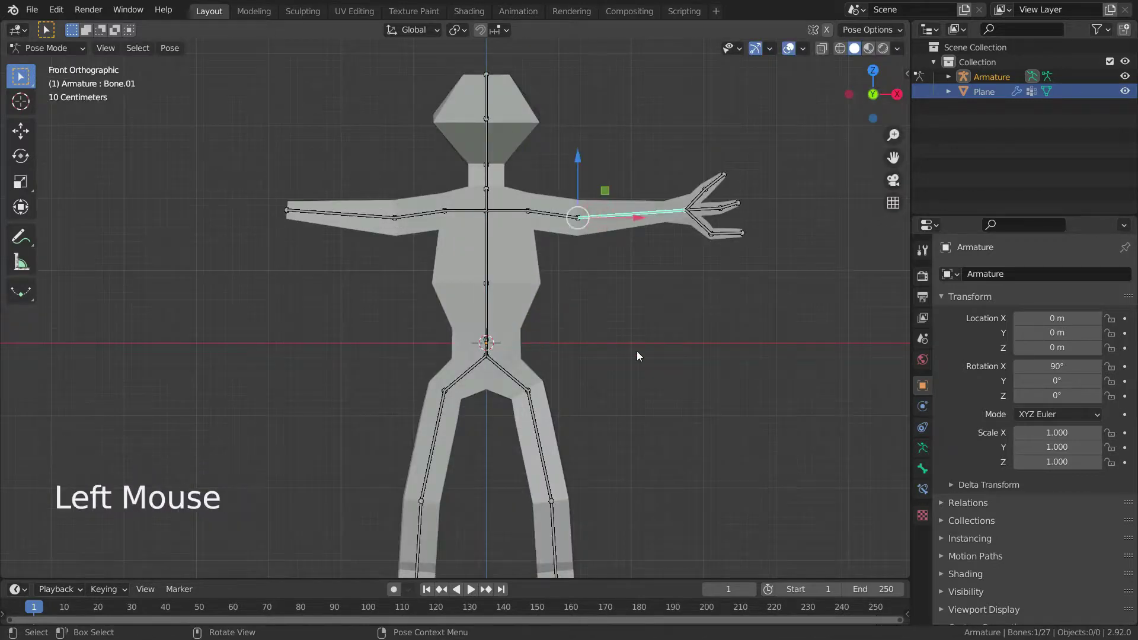
pyautogui.press('r')
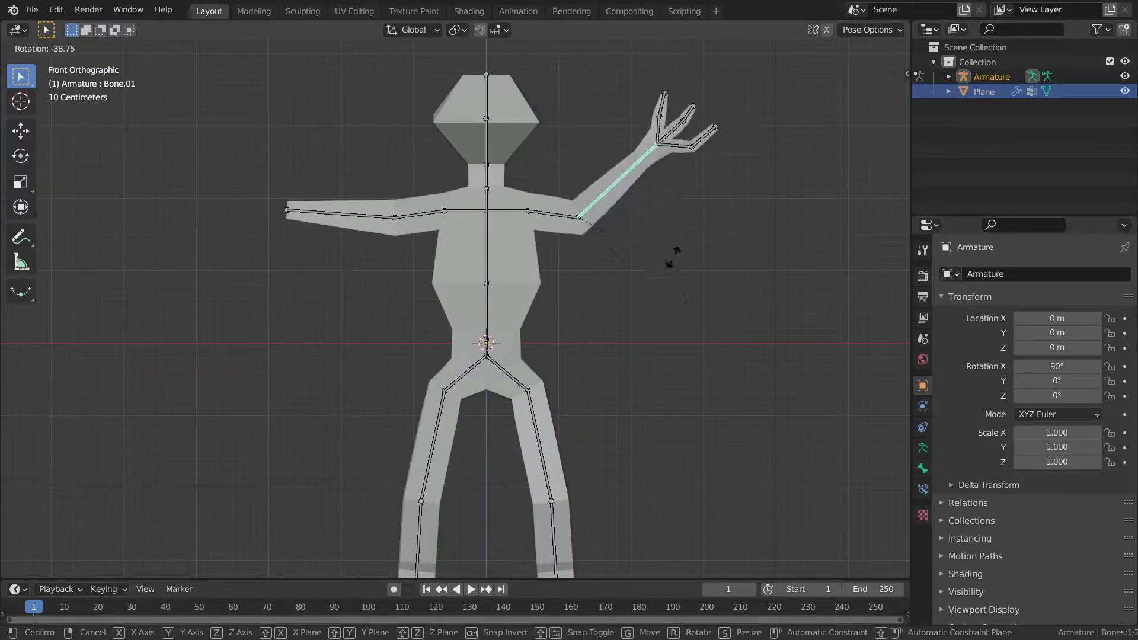
pyautogui.click(699, 308)
pyautogui.scroll(-3, 500, 377)
pyautogui.scroll(3, 428, 407)
# Step: Bend the shin bone Bone.18 back and lift the other leg's thigh bone Bone.10
pyautogui.moveTo(428, 407); pyautogui.dragTo(501, 369, button='middle')
pyautogui.press('r')
pyautogui.click(506, 415)
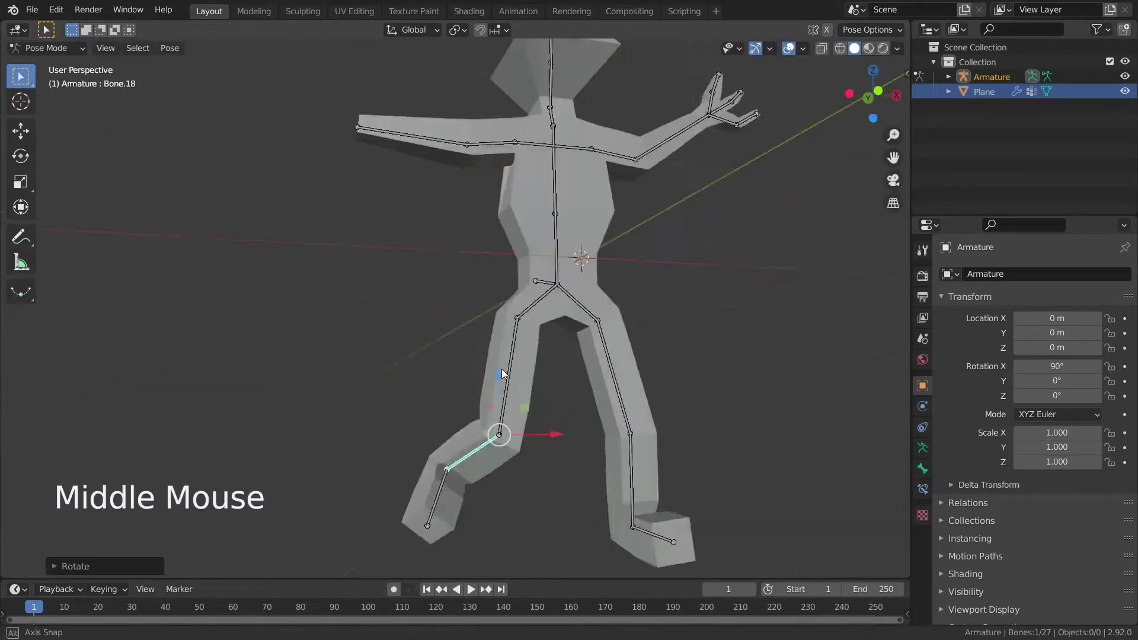
pyautogui.scroll(-1, 482, 320)
pyautogui.scroll(-3, 482, 315)
pyautogui.scroll(3, 538, 329)
pyautogui.moveTo(589, 384); pyautogui.dragTo(677, 429, button='middle')
pyautogui.press('r')
pyautogui.click(741, 263)
pyautogui.moveTo(742, 263); pyautogui.dragTo(672, 311, button='middle')
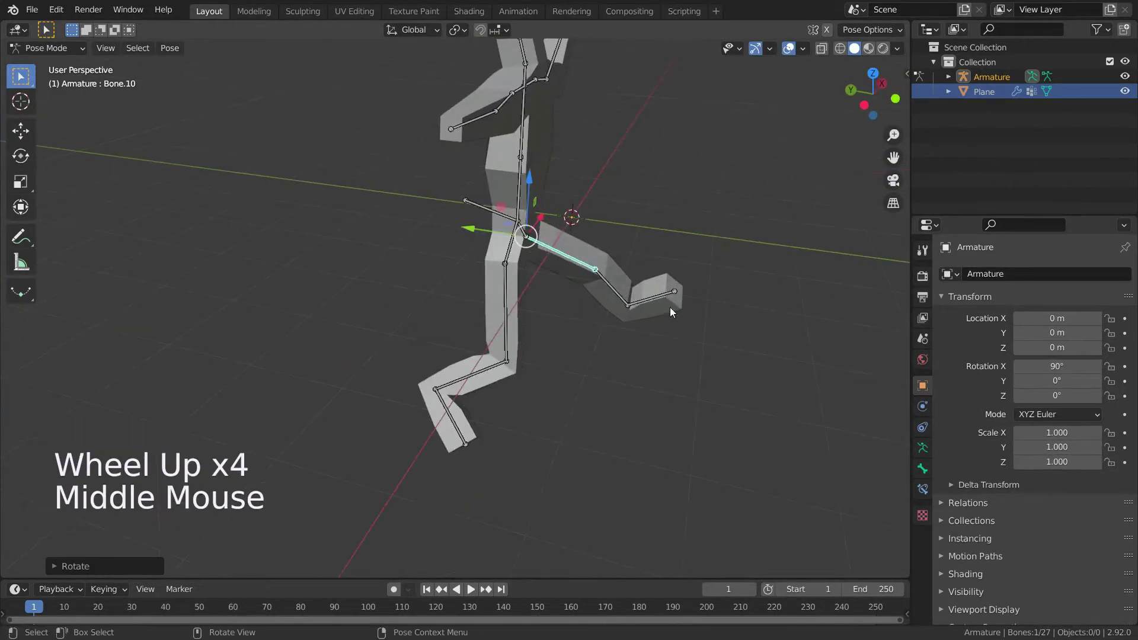
# Step: Select spine bone Bone.05 and, in front view, start tilting the torso
pyautogui.click(518, 154)
pyautogui.moveTo(518, 155); pyautogui.dragTo(467, 279, button='middle')
pyautogui.scroll(-5, 467, 279)
pyautogui.scroll(2, 557, 269)
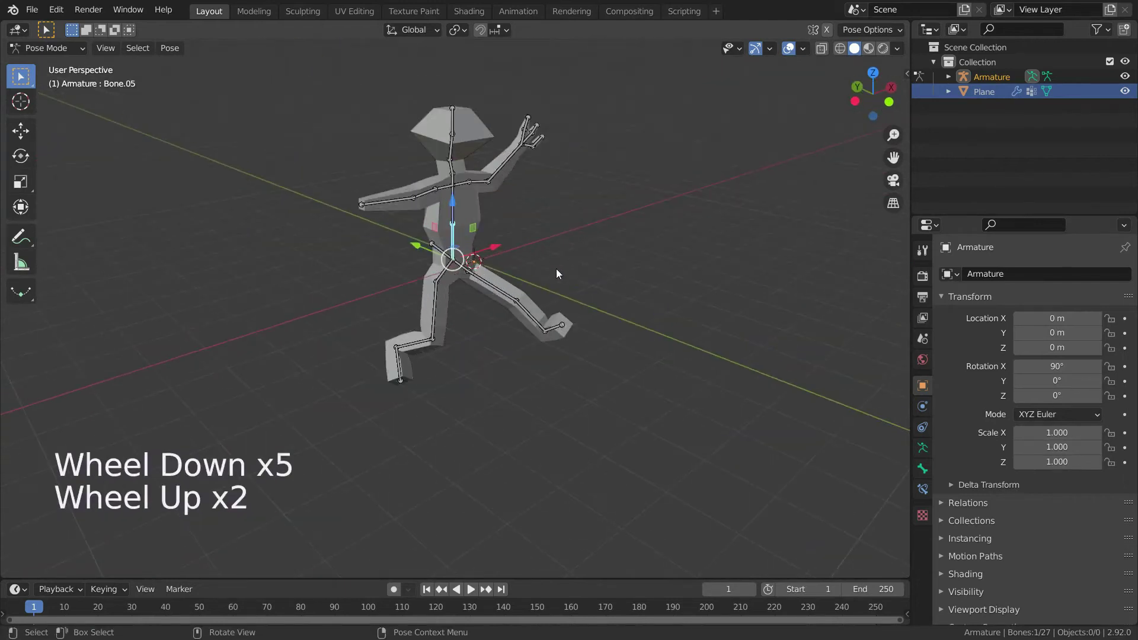
pyautogui.moveTo(556, 268); pyautogui.dragTo(526, 289, button='middle')
pyautogui.press('KP_1')
pyautogui.scroll(2, 484, 229)
pyautogui.press('r')
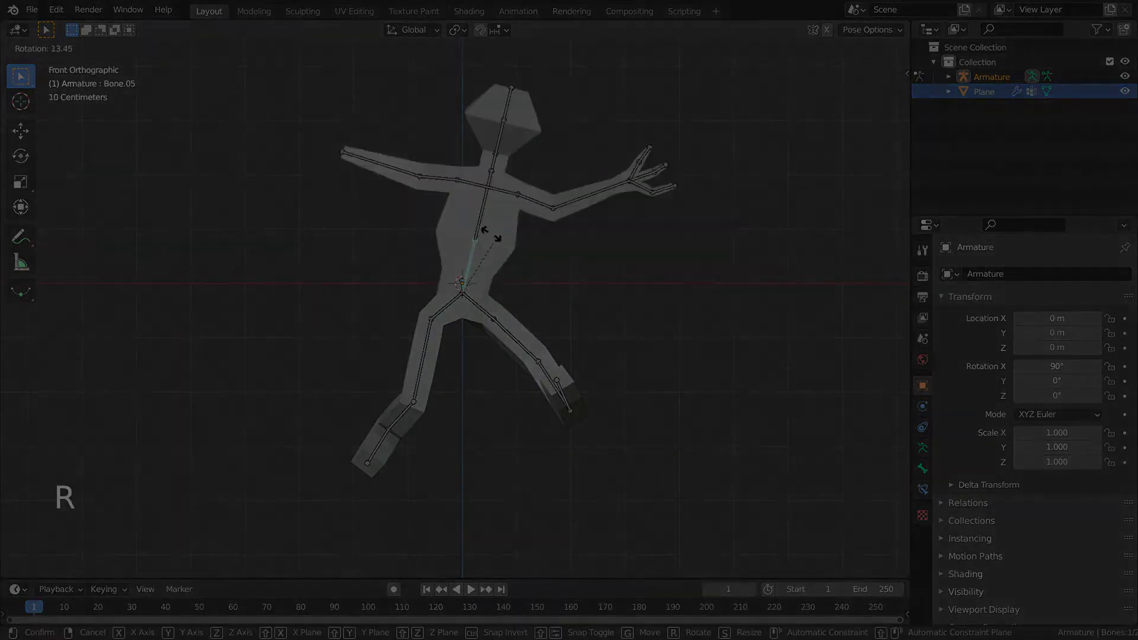